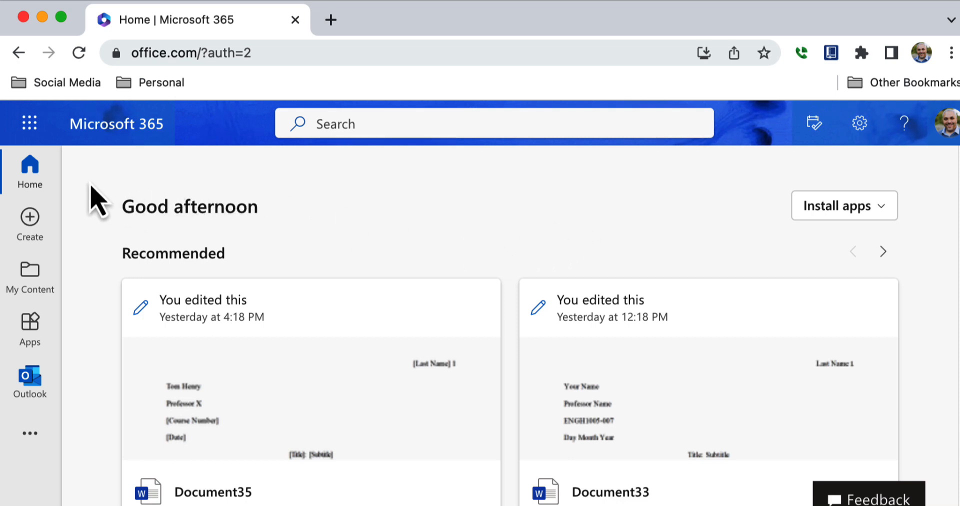
Step: Create a new blank Word document (Document36) from the Create page
{"action": "left_click", "coordinate": [29, 134]}
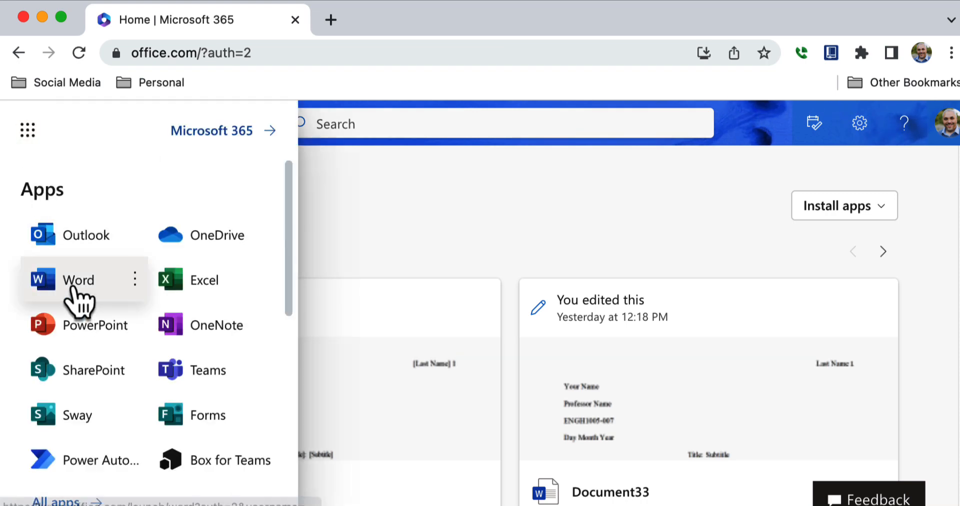
{"action": "left_click", "coordinate": [419, 212]}
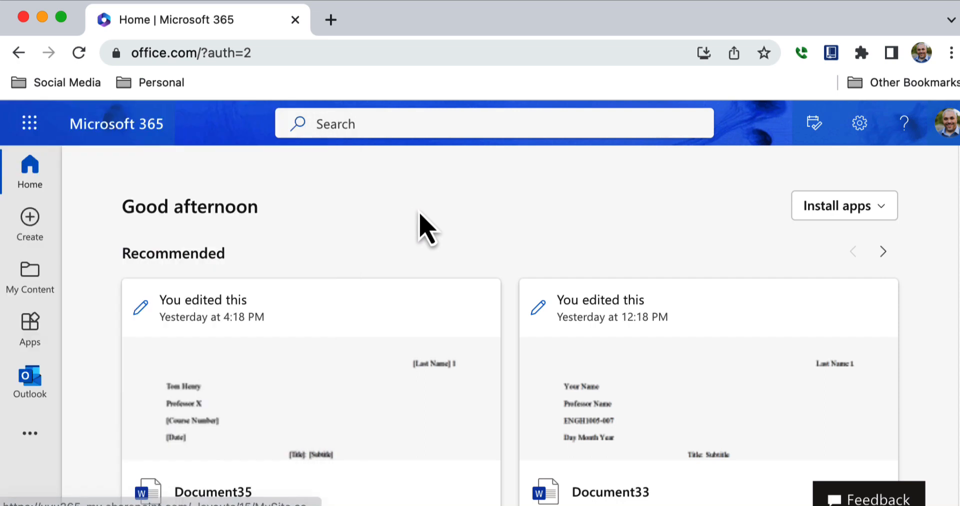
{"action": "left_click", "coordinate": [29, 228]}
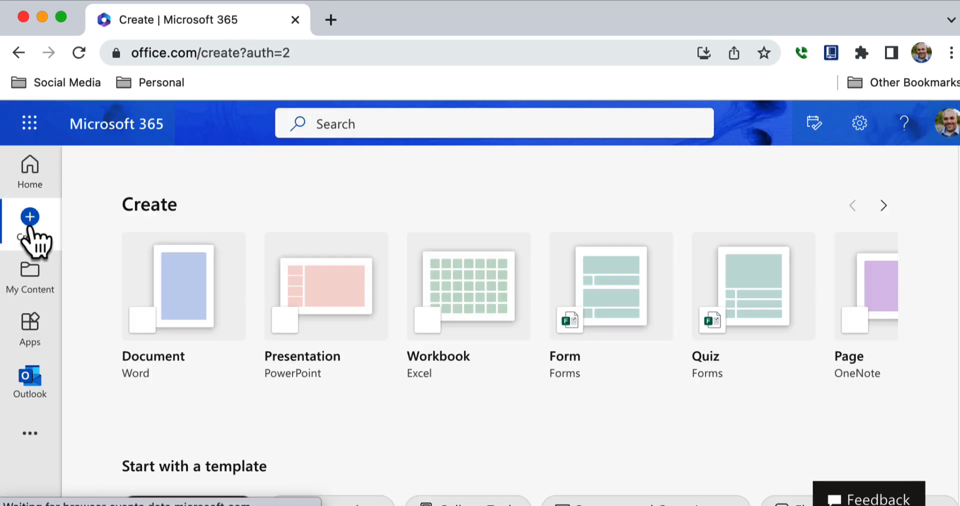
{"action": "left_click", "coordinate": [196, 295]}
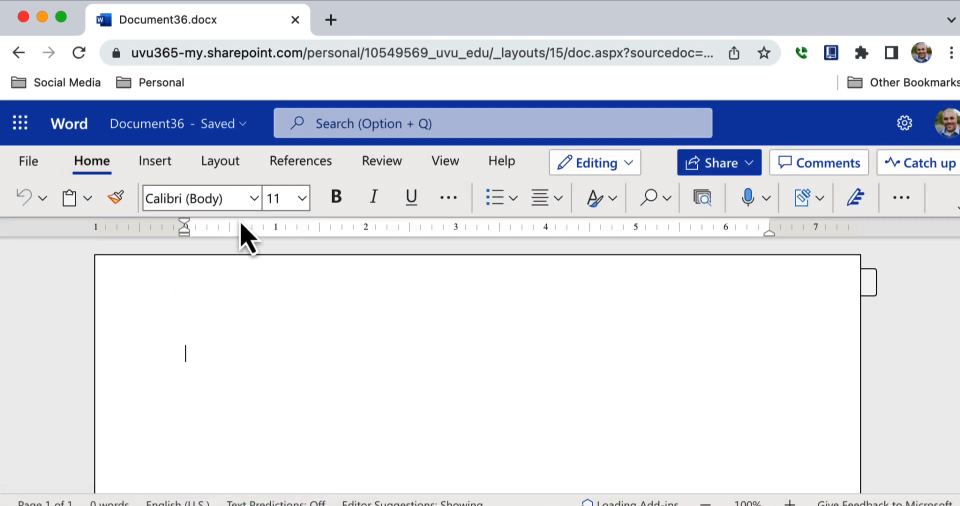
Step: Set the font to Times New Roman 12 pt and choose left paragraph alignment
{"action": "left_click", "coordinate": [253, 201]}
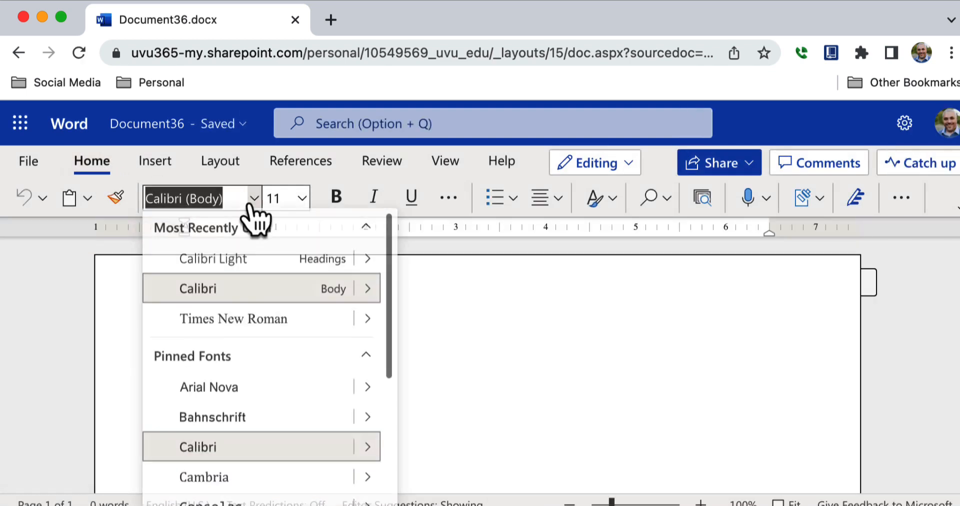
{"action": "left_click", "coordinate": [253, 324]}
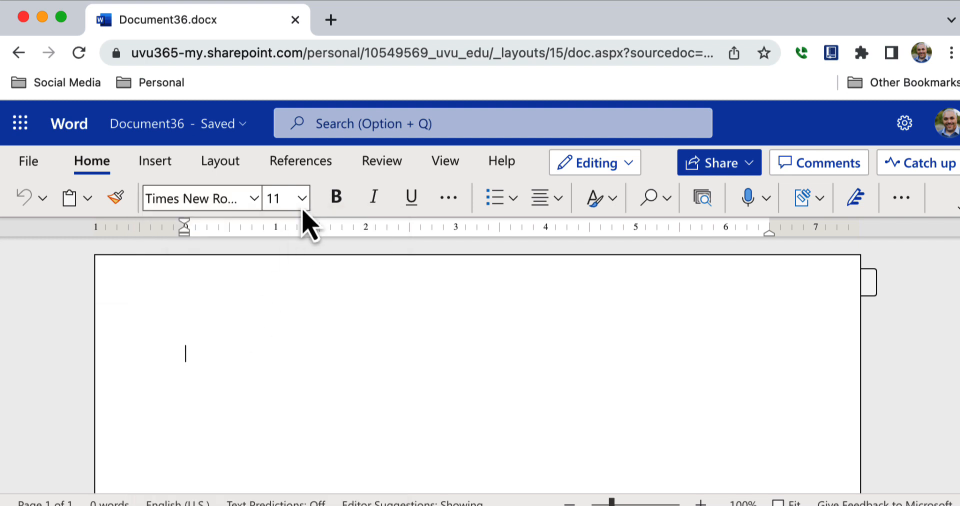
{"action": "left_click", "coordinate": [302, 200]}
{"action": "left_click", "coordinate": [285, 348]}
{"action": "left_click", "coordinate": [554, 207]}
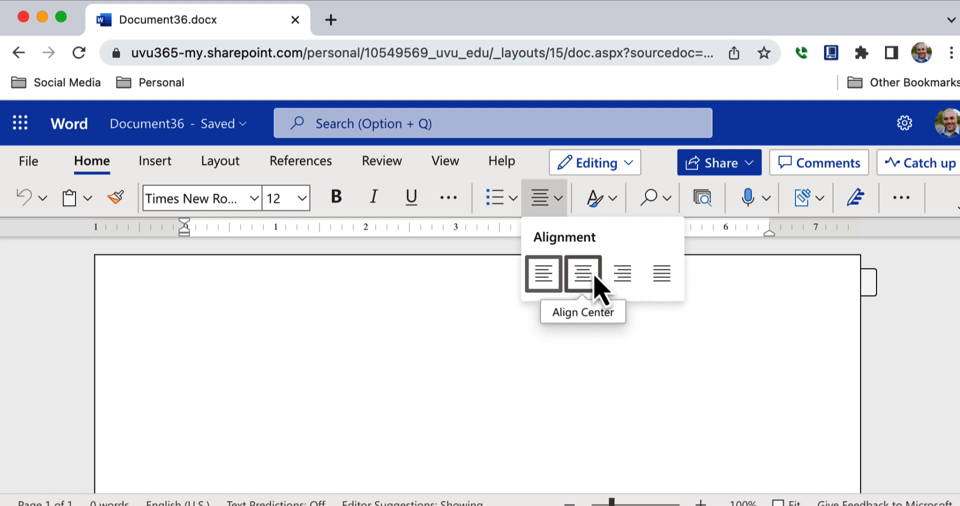
{"action": "left_click", "coordinate": [550, 288]}
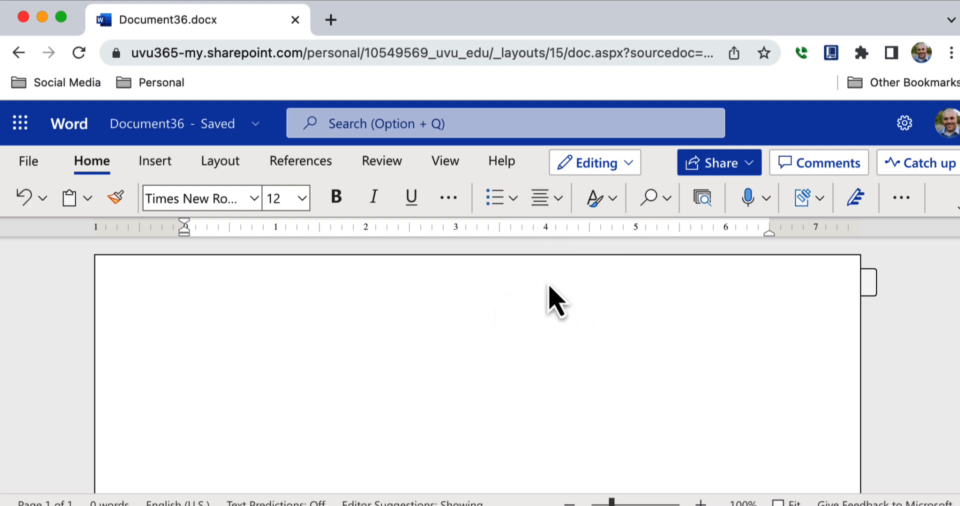
Step: In Paragraph Options, set Double line spacing and don't add space between same-style paragraphs
{"action": "left_click", "coordinate": [901, 198]}
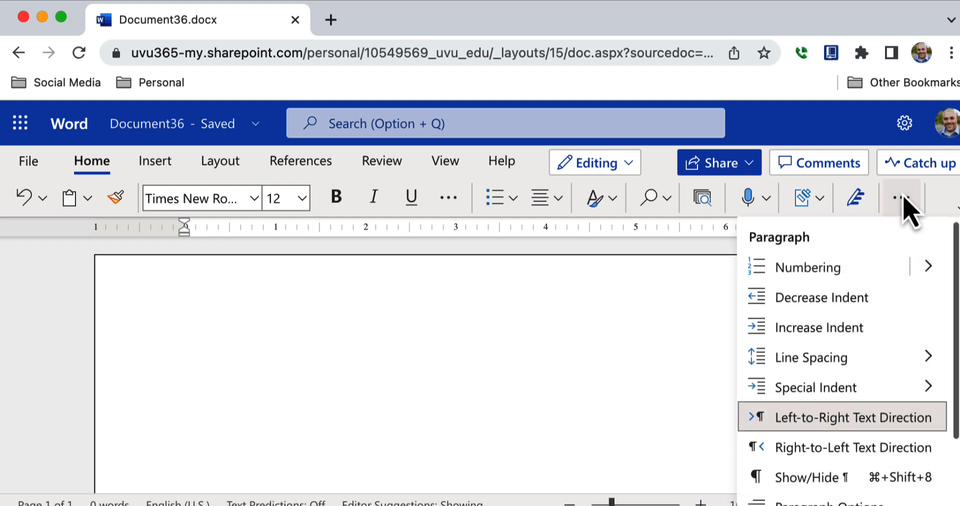
{"action": "mouse_move", "coordinate": [841, 357]}
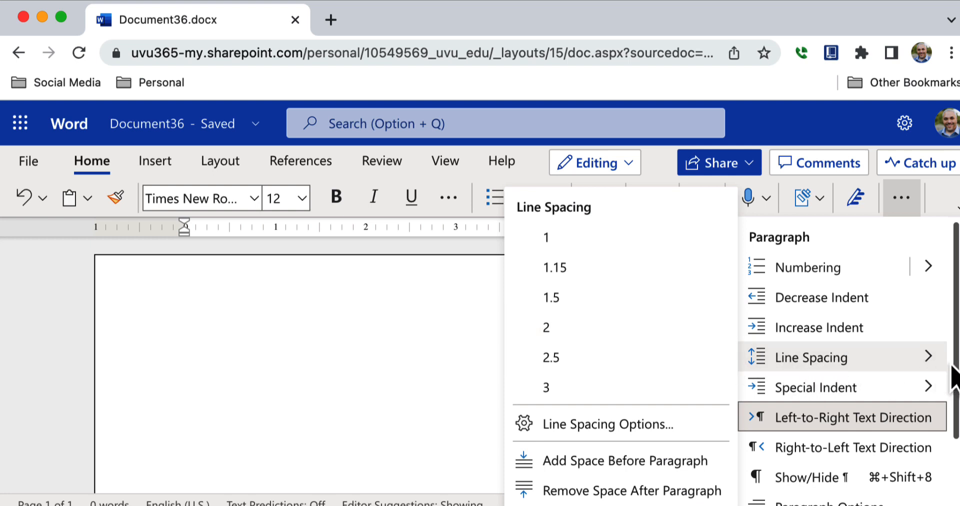
{"action": "left_click_drag", "start_coordinate": [954, 377], "coordinate": [955, 443]}
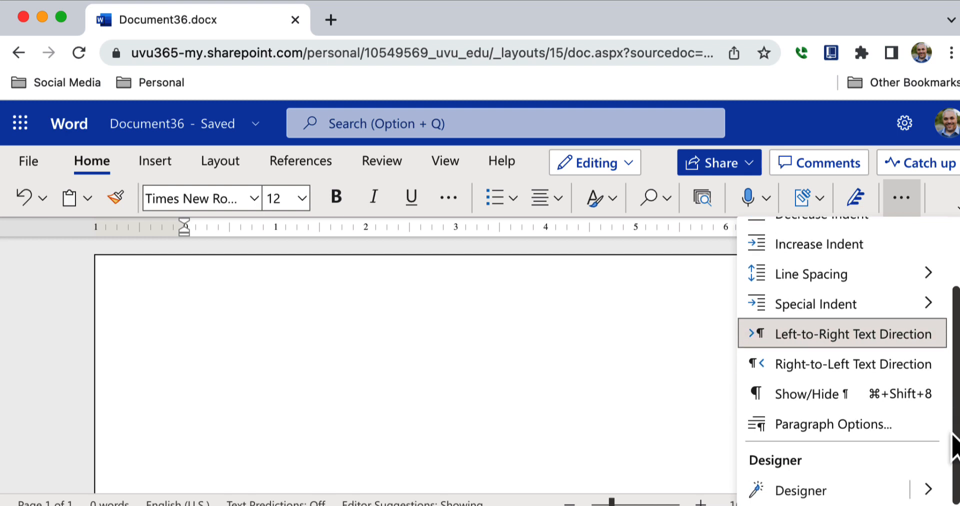
{"action": "left_click", "coordinate": [913, 433]}
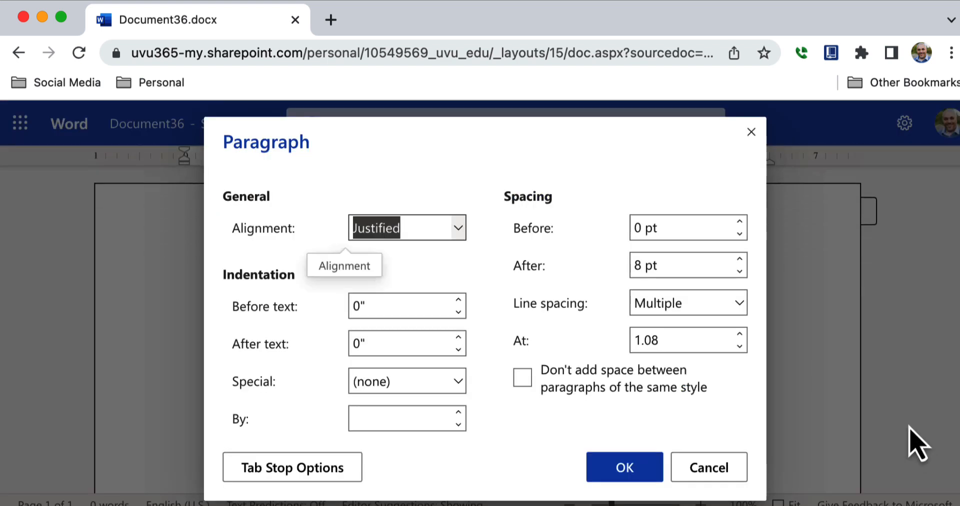
{"action": "left_click", "coordinate": [645, 302]}
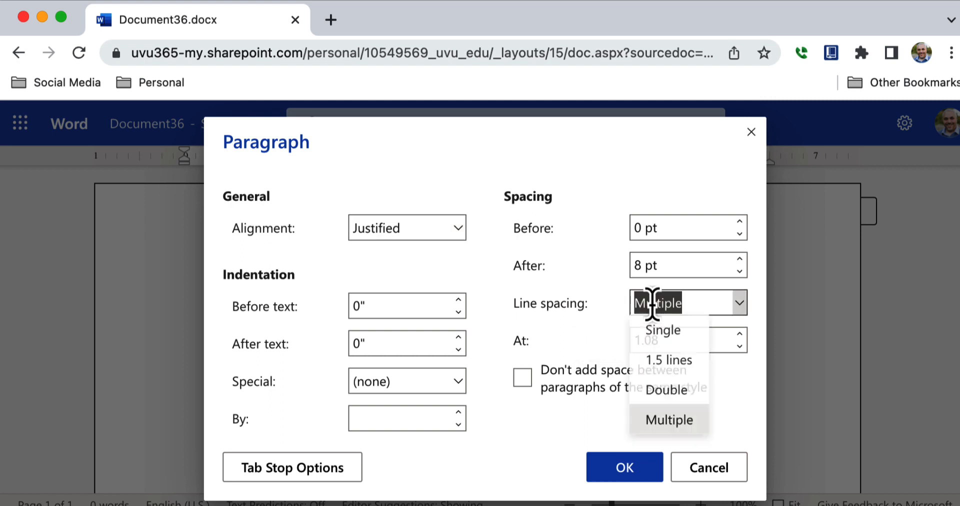
{"action": "left_click", "coordinate": [684, 395]}
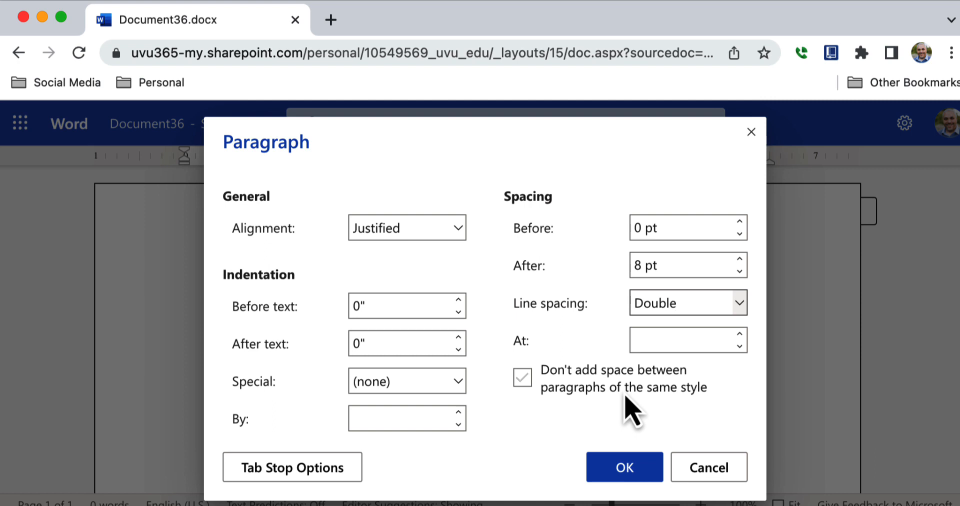
{"action": "left_click", "coordinate": [525, 395]}
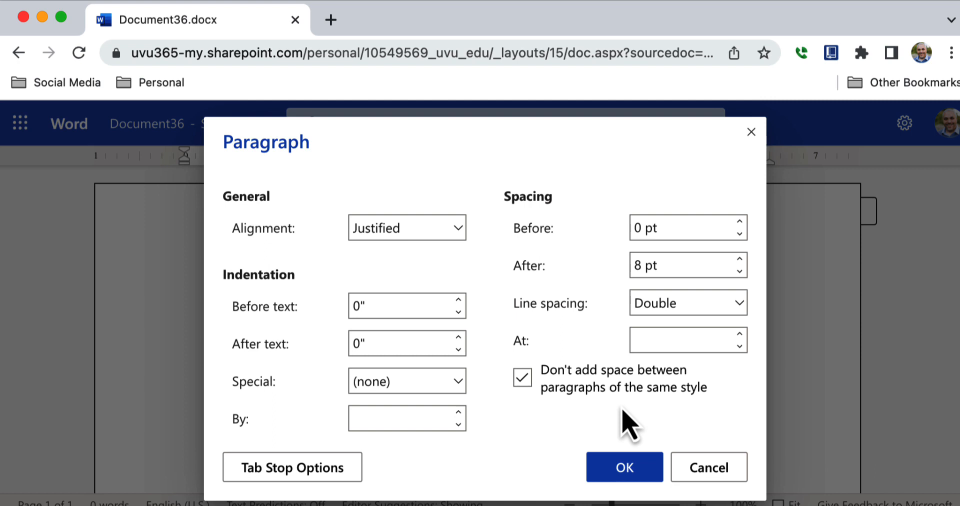
{"action": "left_click", "coordinate": [617, 473]}
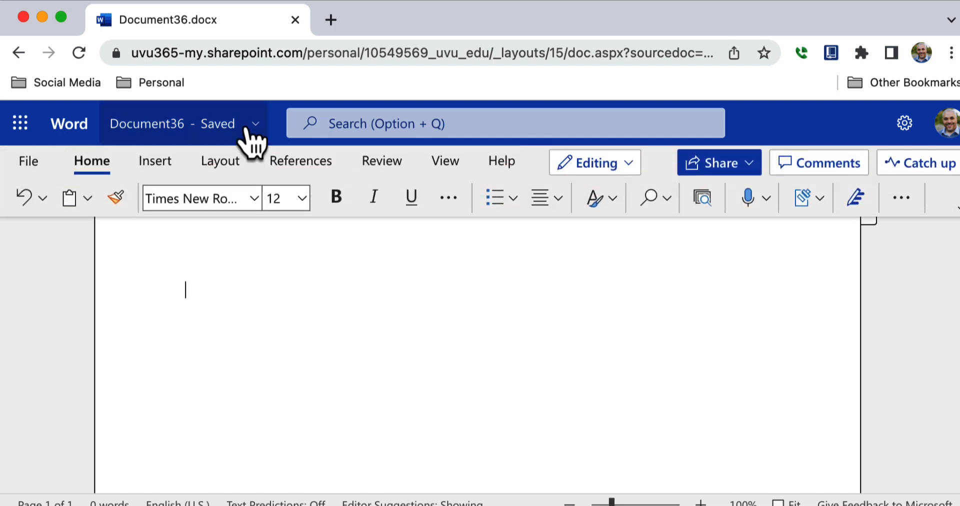
Step: Apply the Normal 1" margins preset from the Layout tab
{"action": "left_click", "coordinate": [232, 170]}
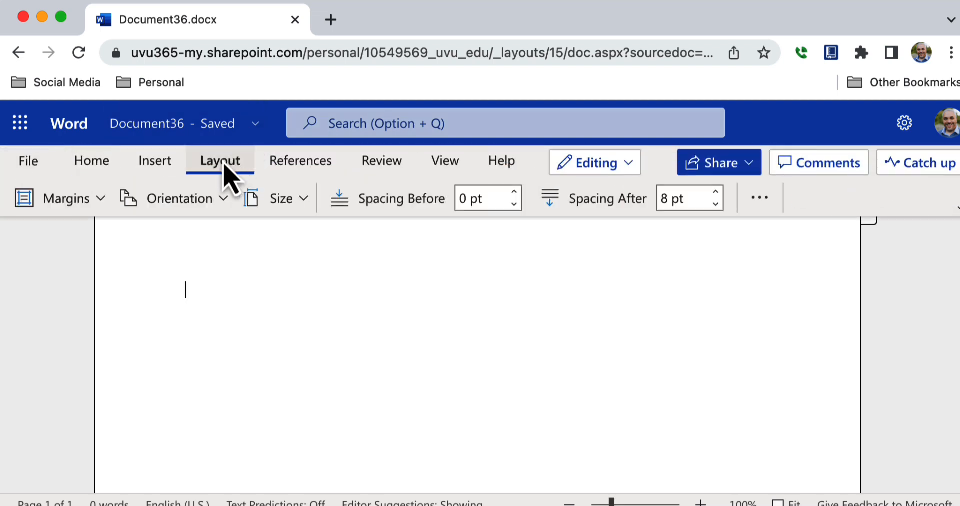
{"action": "left_click", "coordinate": [100, 199]}
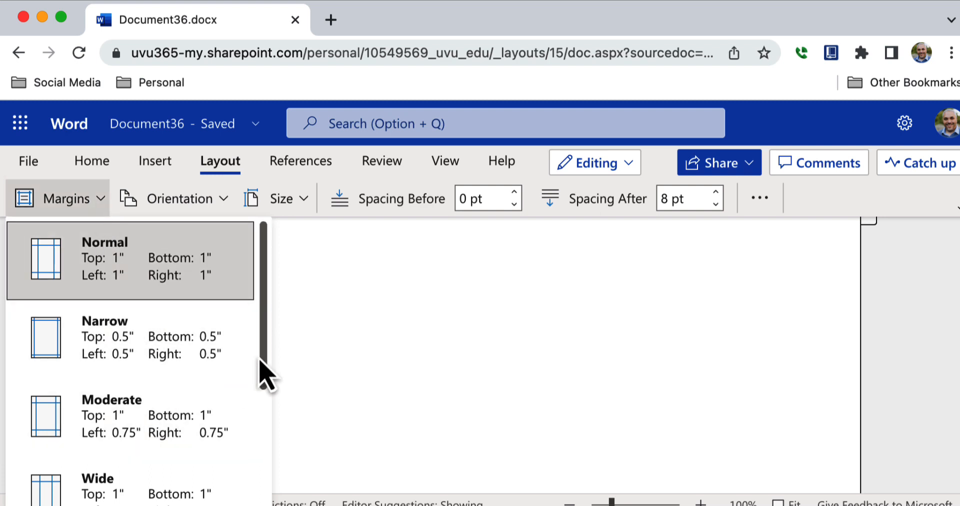
{"action": "left_click_drag", "start_coordinate": [259, 375], "coordinate": [239, 493]}
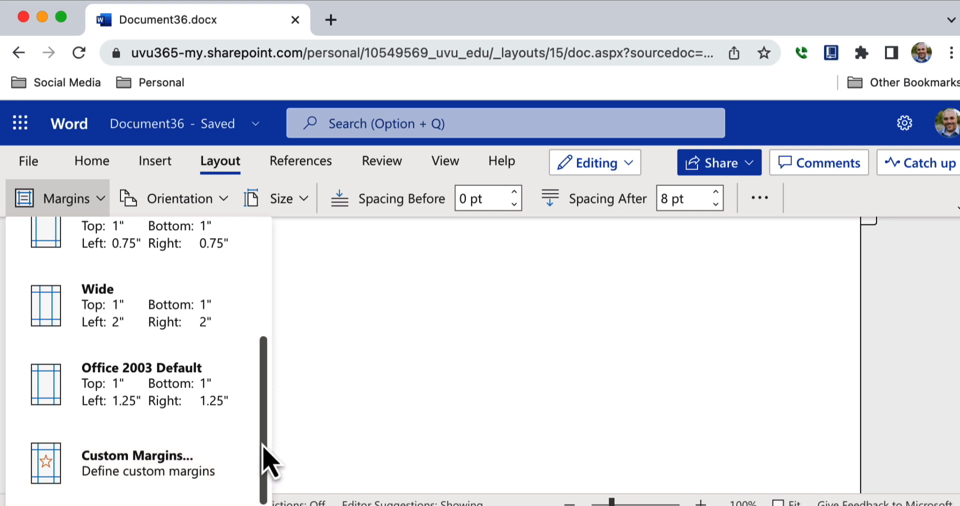
{"action": "left_click_drag", "start_coordinate": [262, 450], "coordinate": [252, 280]}
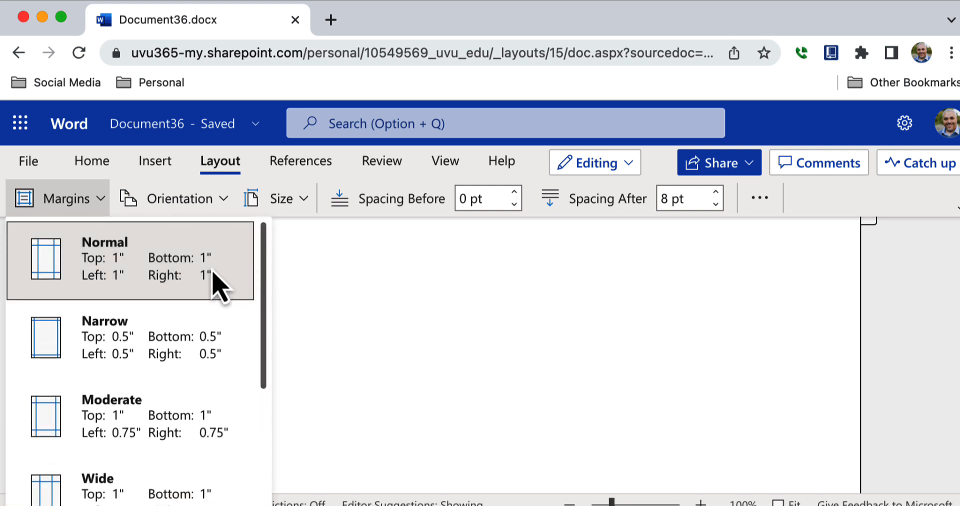
{"action": "left_click", "coordinate": [117, 266]}
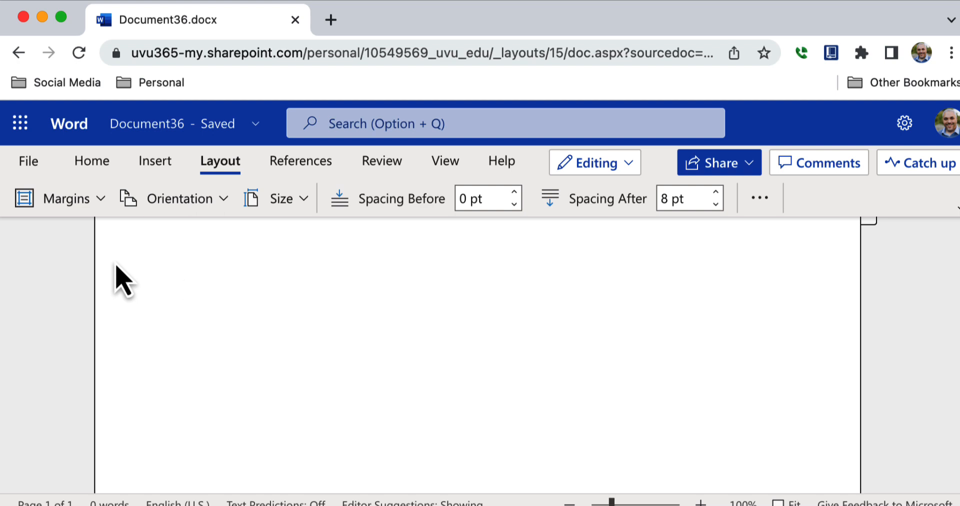
Step: Set the paper size to Letter 8.5" x 11" and the orientation to portrait
{"action": "left_click", "coordinate": [278, 204]}
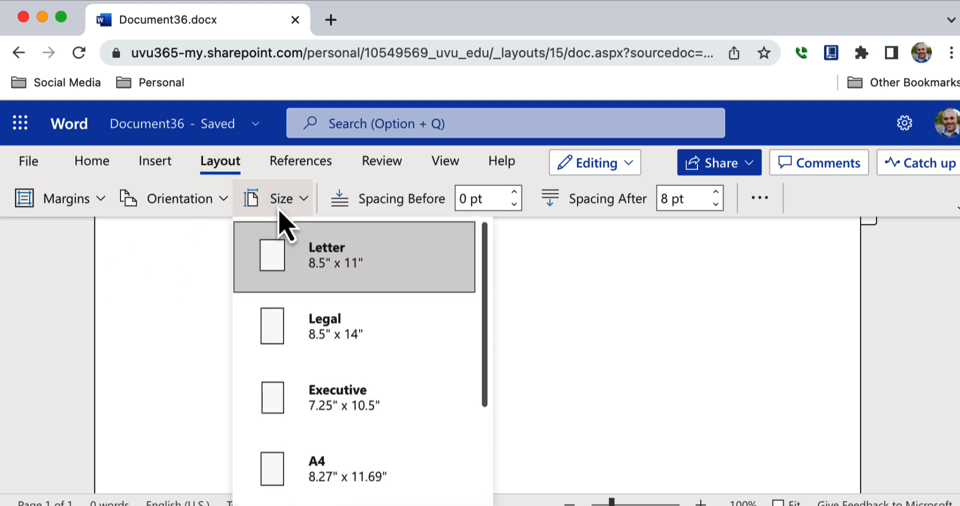
{"action": "left_click", "coordinate": [298, 264]}
{"action": "left_click", "coordinate": [214, 206]}
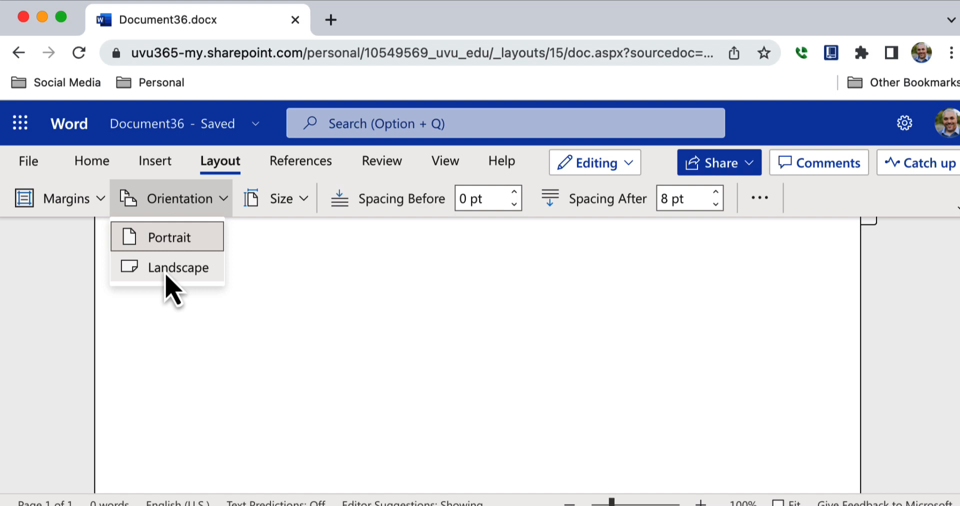
{"action": "left_click", "coordinate": [177, 245]}
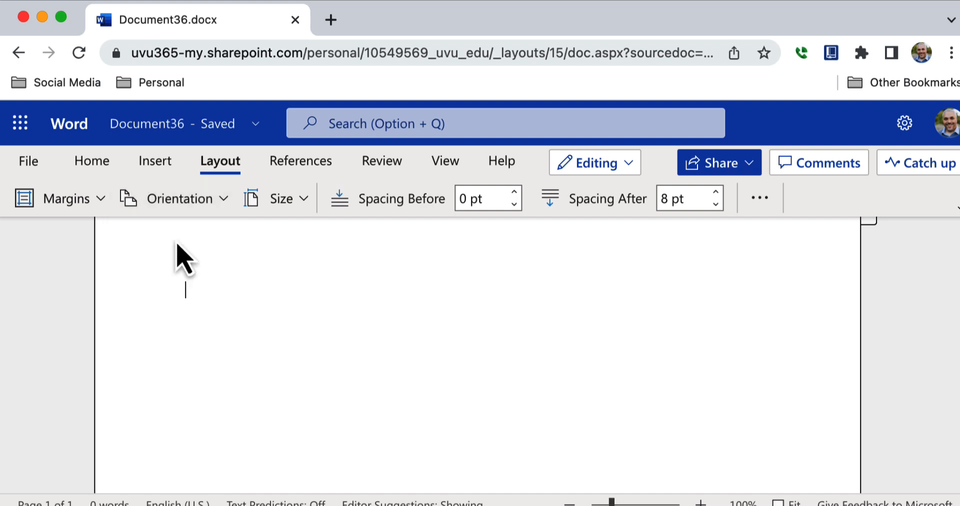
{"action": "left_click", "coordinate": [105, 172]}
Step: Type the heading lines: the student's name, Professor Name, and ENGH1005-007
{"action": "left_click", "coordinate": [184, 283]}
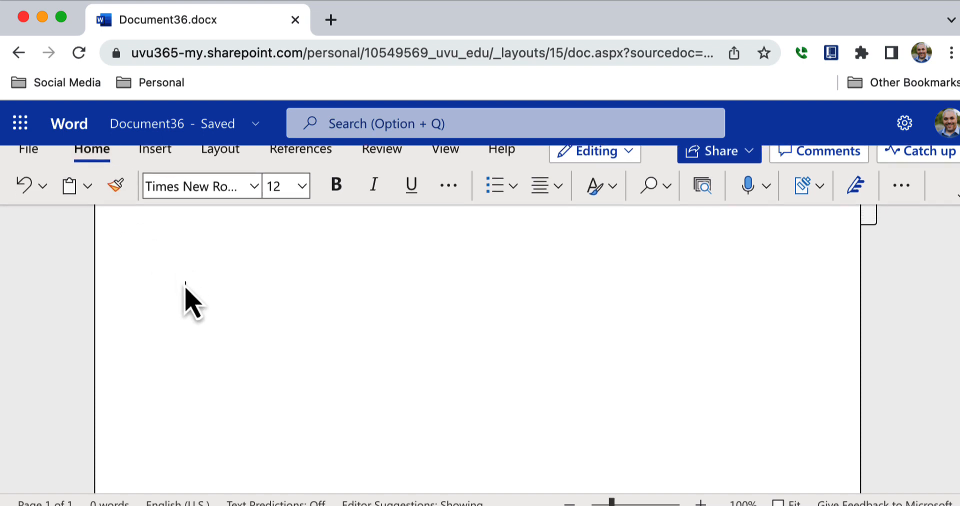
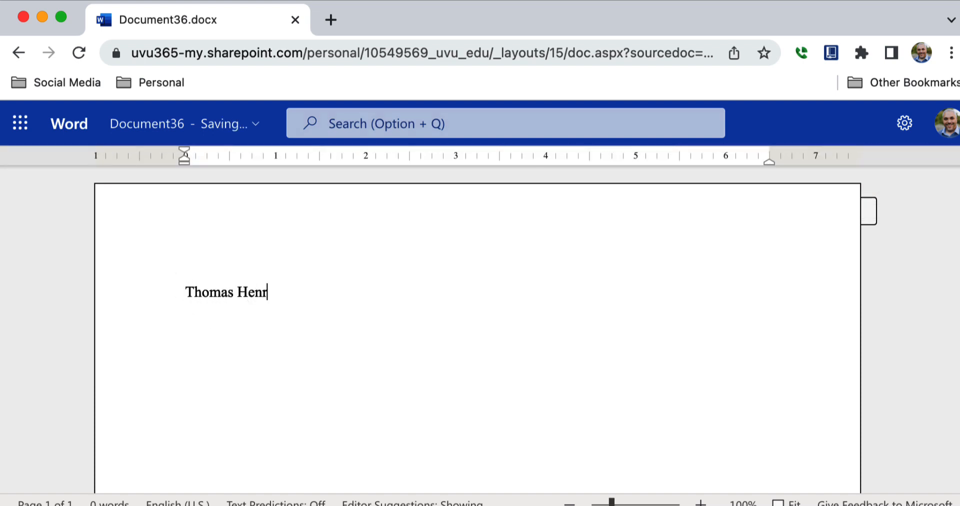
{"action": "key", "text": "Return"}
{"action": "type", "text": "Professor H"}
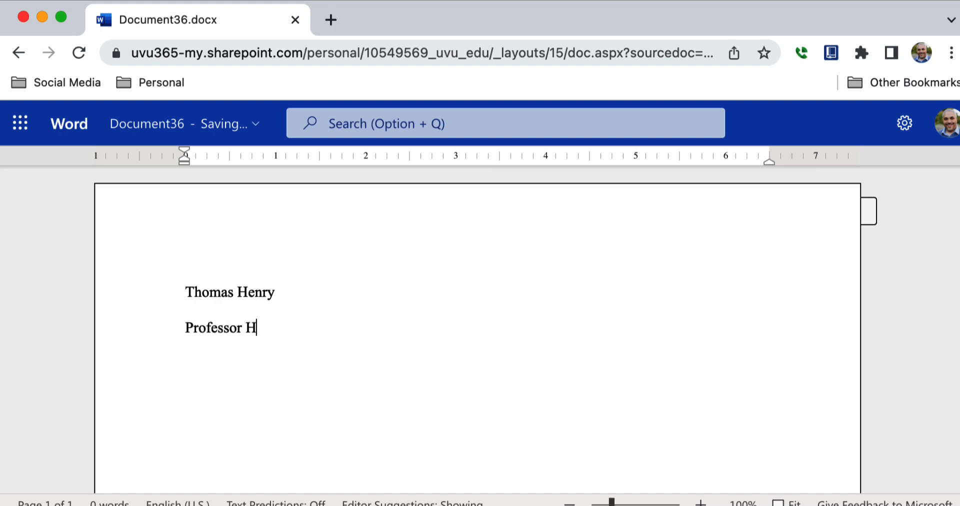
{"action": "key", "text": "BackSpace"}
{"action": "type", "text": "Name"}
{"action": "key", "text": "Return"}
{"action": "type", "text": "EN"}
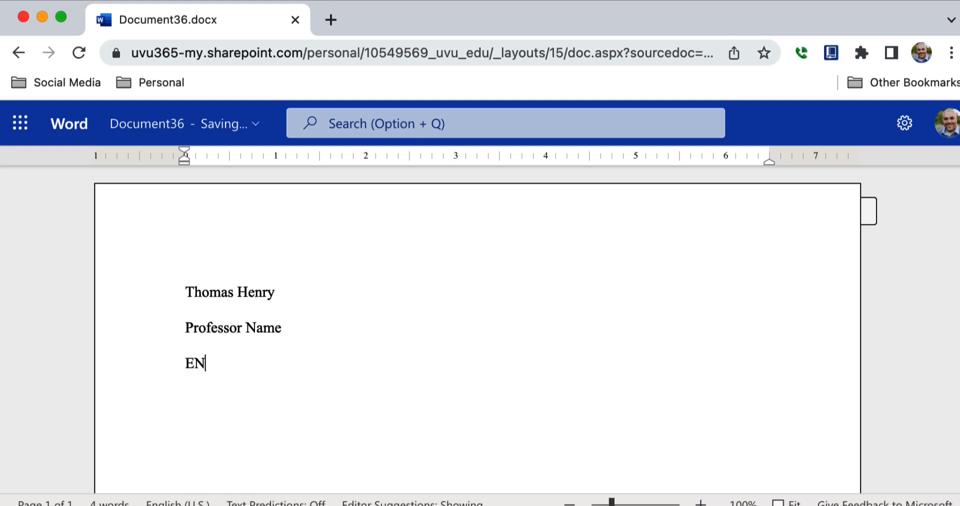
{"action": "type", "text": "GH1005-007"}
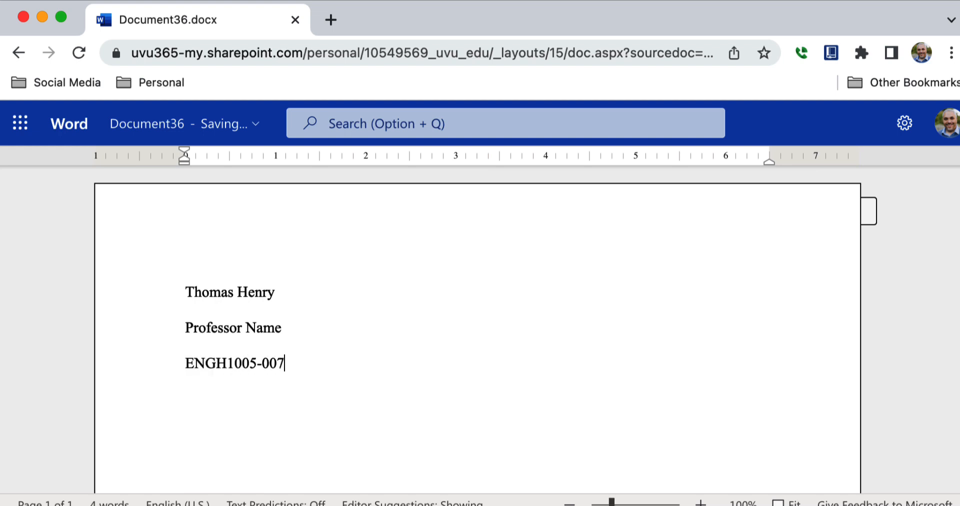
{"action": "key", "text": "Return"}
Step: Add the Day Month Year line, the Title: Subtitle line, and 'Your paragraph starts here'
{"action": "type", "text": "Day"}
{"action": "type", "text": "Mon"}
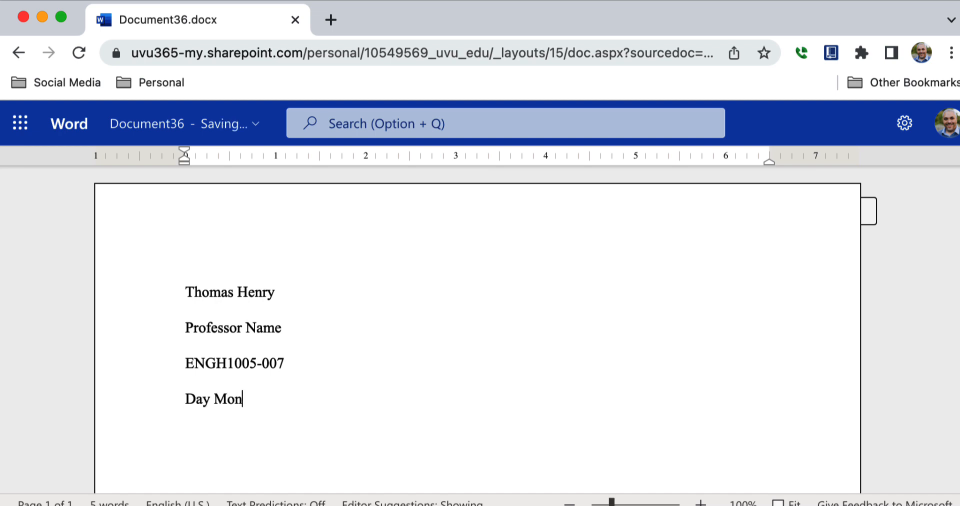
{"action": "type", "text": "th Year"}
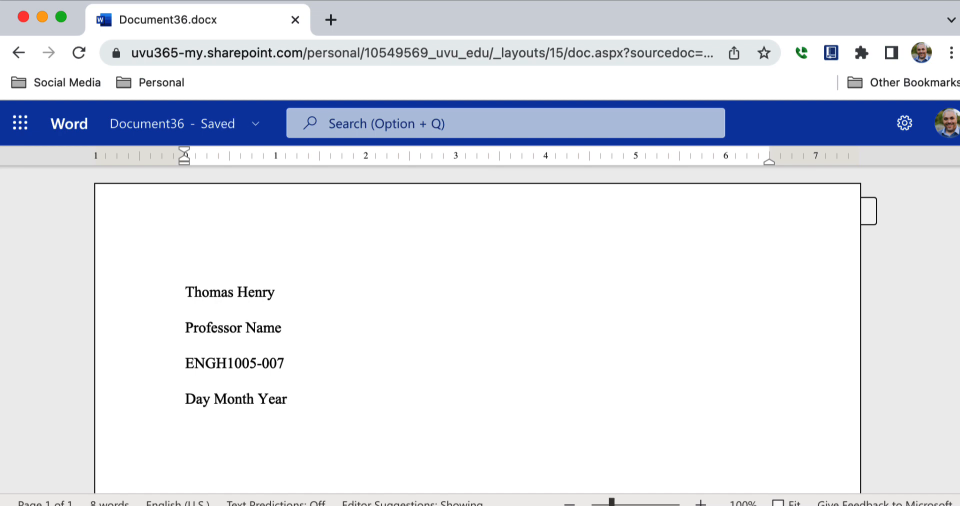
{"action": "left_click_drag", "start_coordinate": [254, 399], "coordinate": [220, 407]}
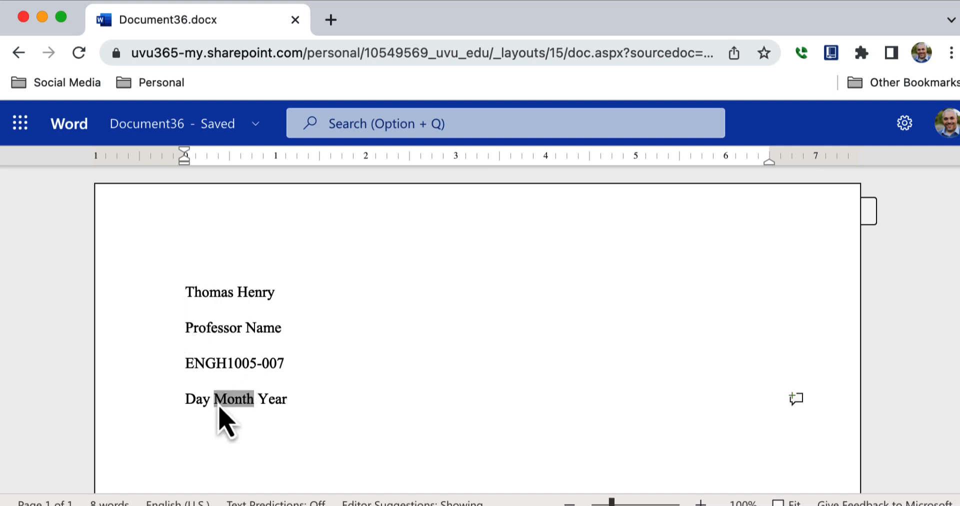
{"action": "left_click", "coordinate": [199, 406]}
{"action": "left_click", "coordinate": [300, 400]}
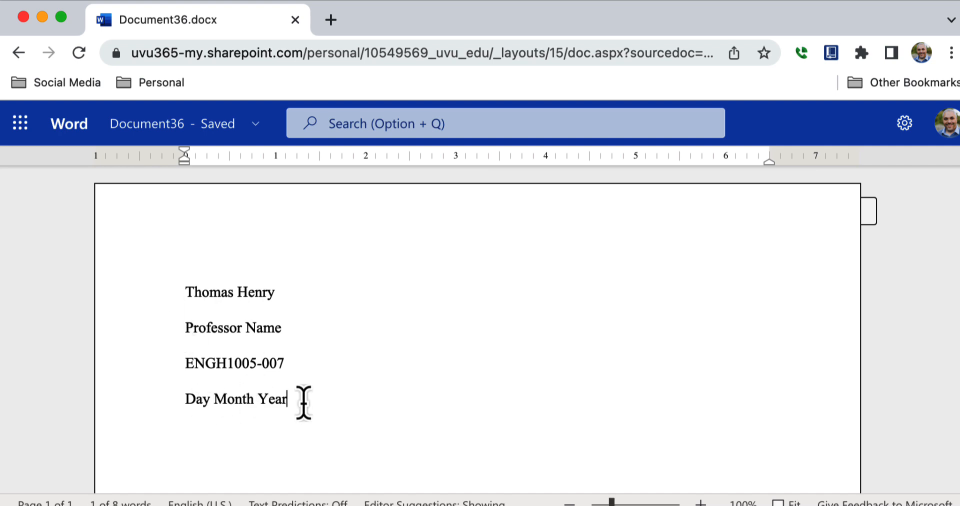
{"action": "key", "text": "Return"}
{"action": "type", "text": "Title"}
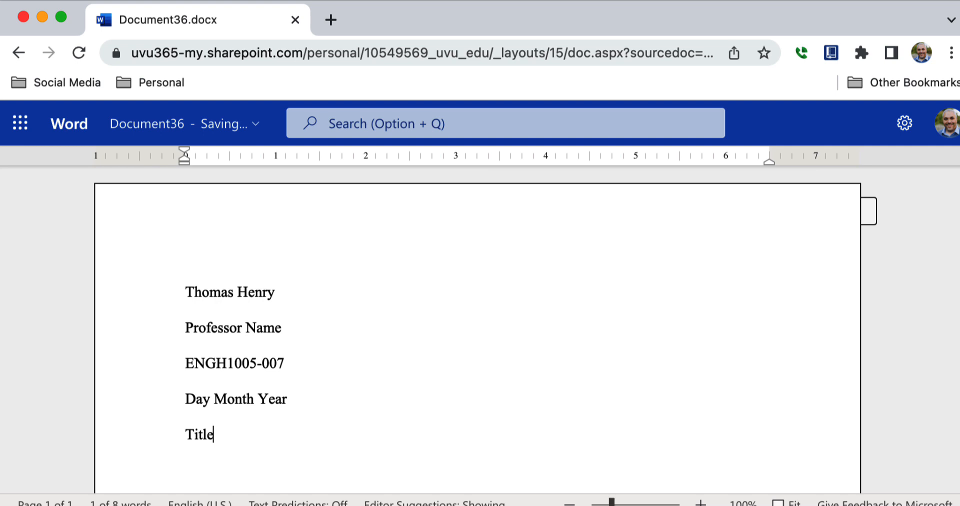
{"action": "type", "text": ": Subtitle"}
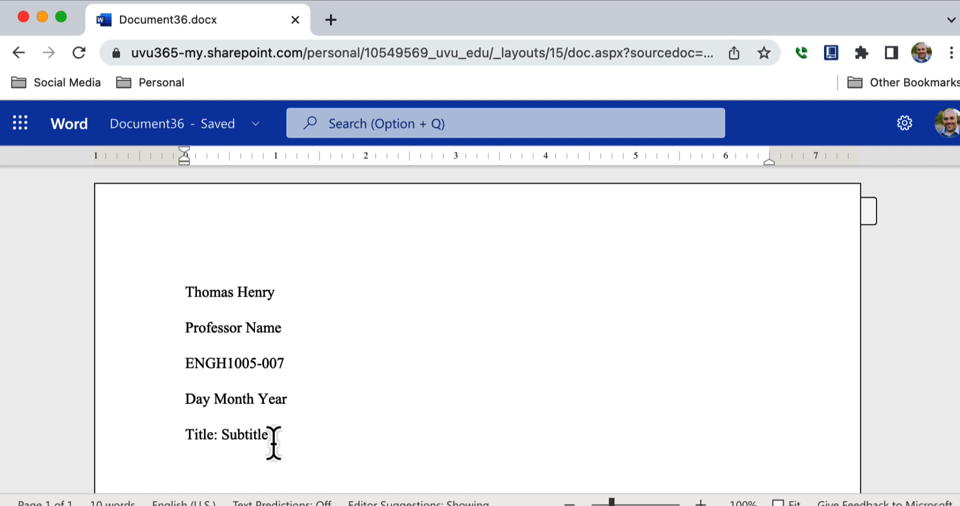
{"action": "key", "text": "Return"}
{"action": "type", "text": "Your paragraph st"}
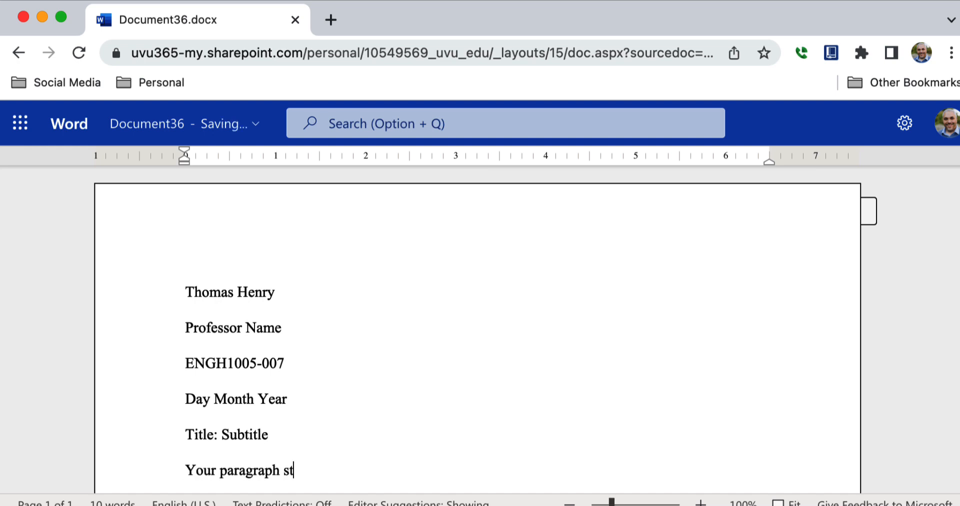
{"action": "type", "text": "arts here."}
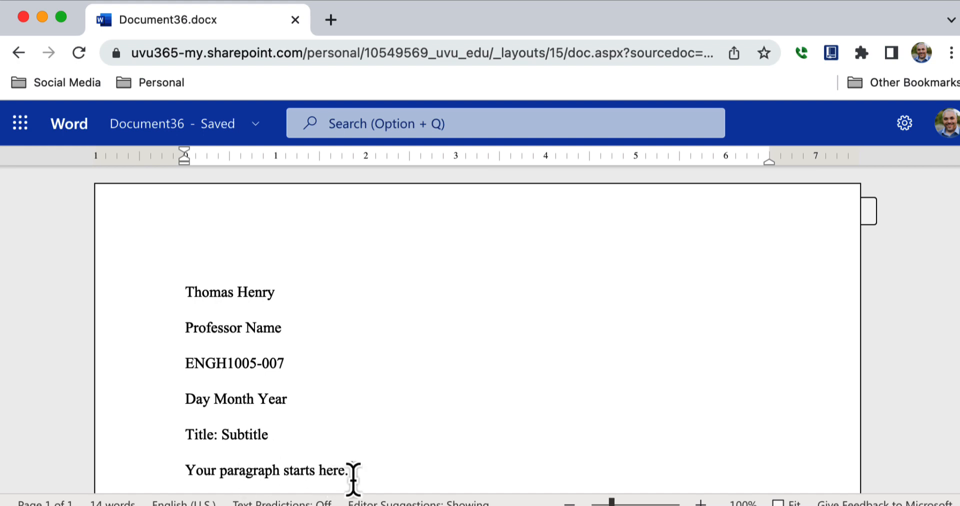
Step: Center the Title: Subtitle line on the page
{"action": "scroll", "coordinate": [229, 450], "scroll_direction": "down", "scroll_amount": 5}
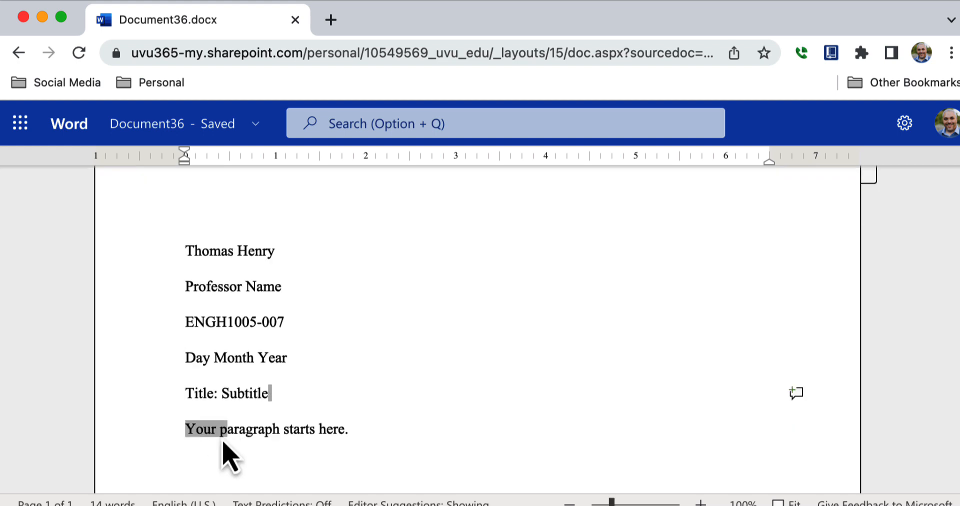
{"action": "scroll", "coordinate": [203, 261], "scroll_direction": "up", "scroll_amount": 2}
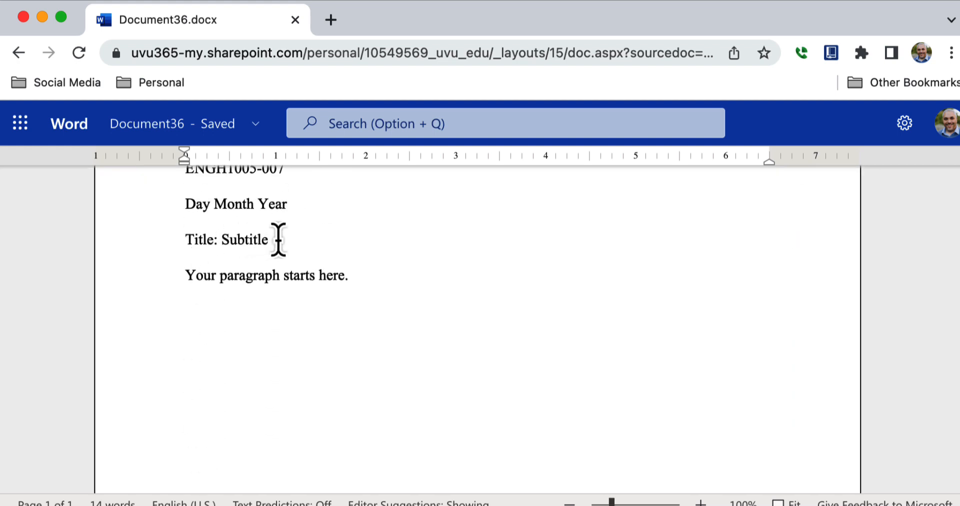
{"action": "left_click_drag", "start_coordinate": [279, 240], "coordinate": [185, 248]}
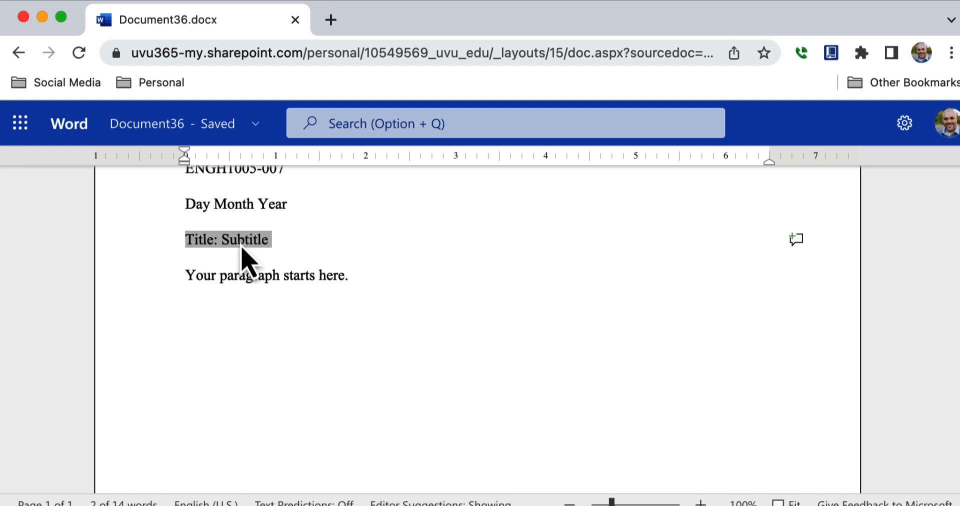
{"action": "mouse_move", "coordinate": [403, 93]}
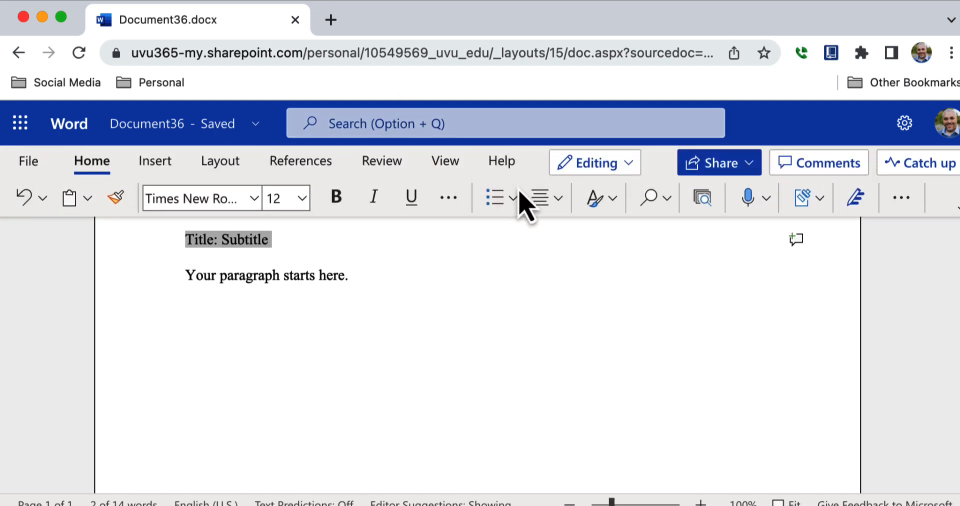
{"action": "left_click", "coordinate": [557, 201]}
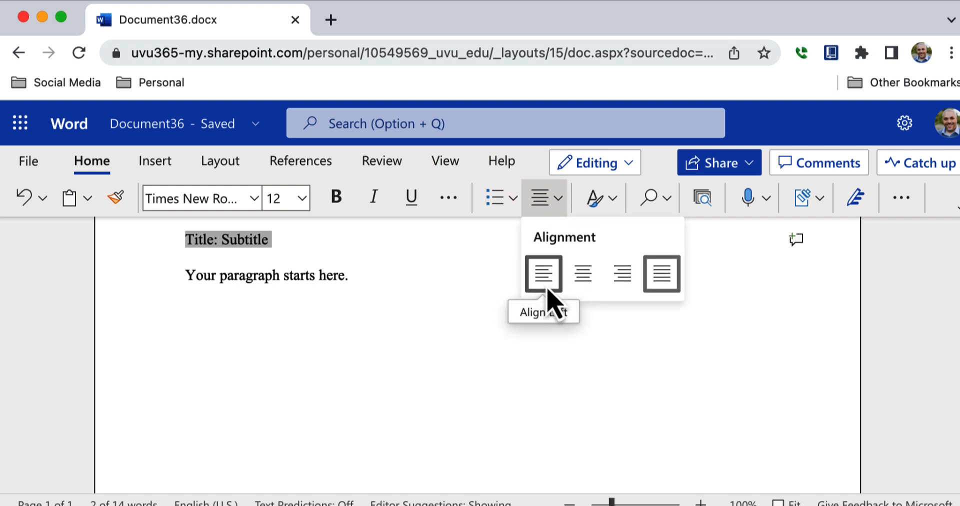
{"action": "left_click", "coordinate": [581, 273]}
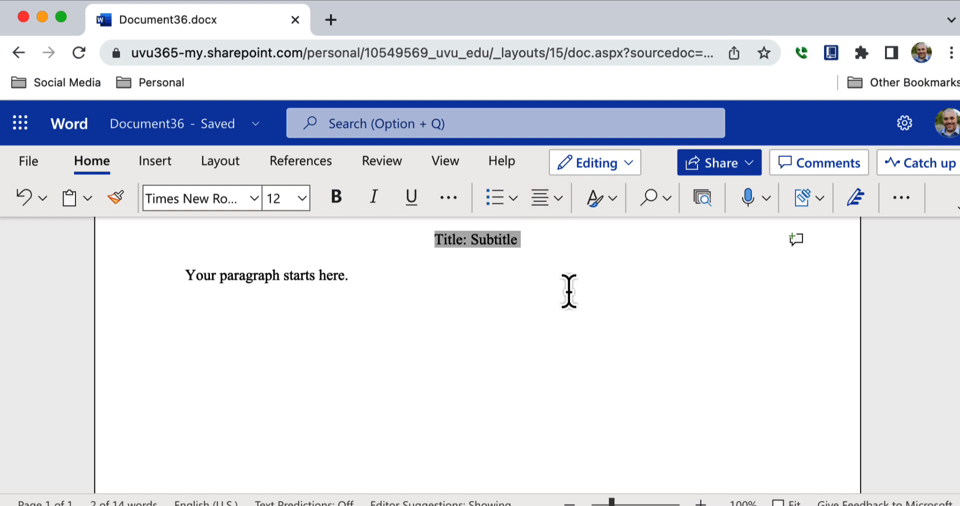
{"action": "left_click", "coordinate": [565, 293]}
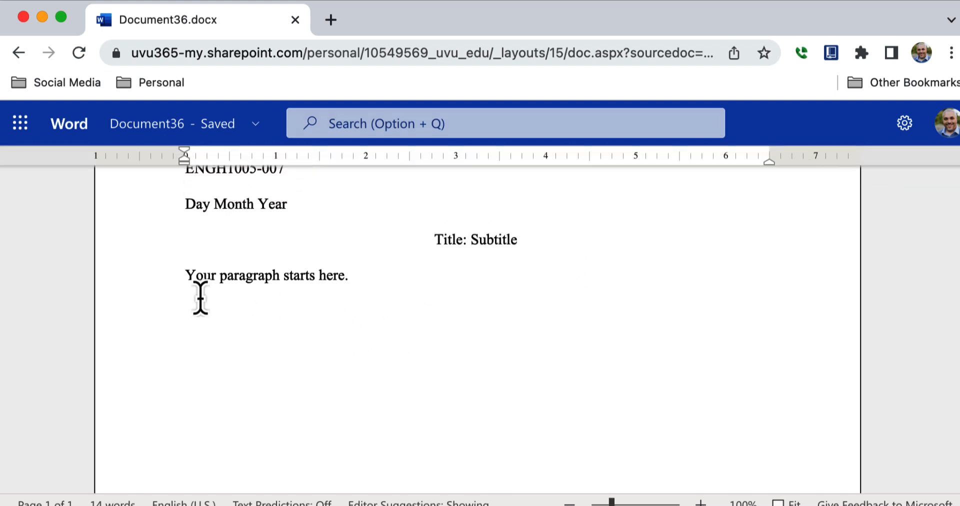
Step: Indent the first line of the paragraph by half an inch with a tab
{"action": "left_click", "coordinate": [187, 276]}
{"action": "key", "text": "Tab"}
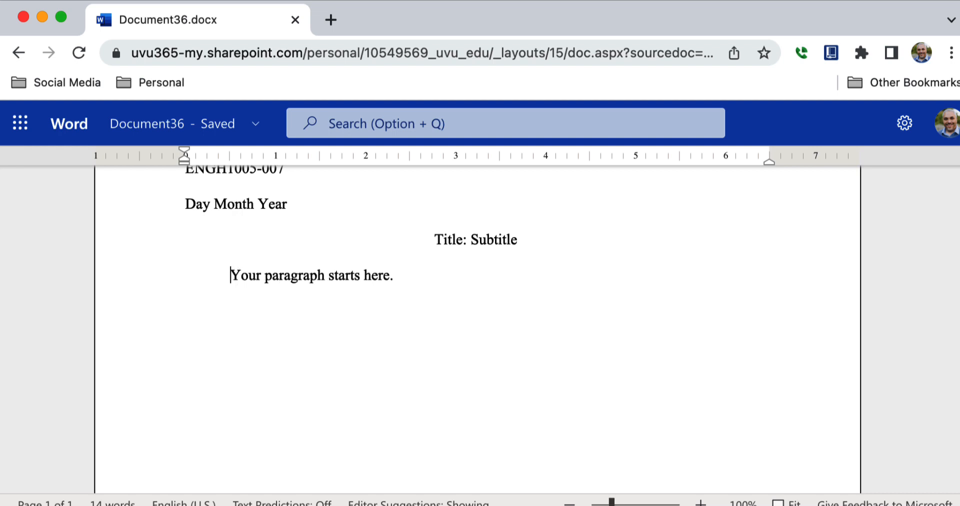
{"action": "left_click", "coordinate": [396, 275]}
Step: Rewrite the title line as 'Star Wars IV: A New Hope', then select the whole line
{"action": "double_click", "coordinate": [462, 240]}
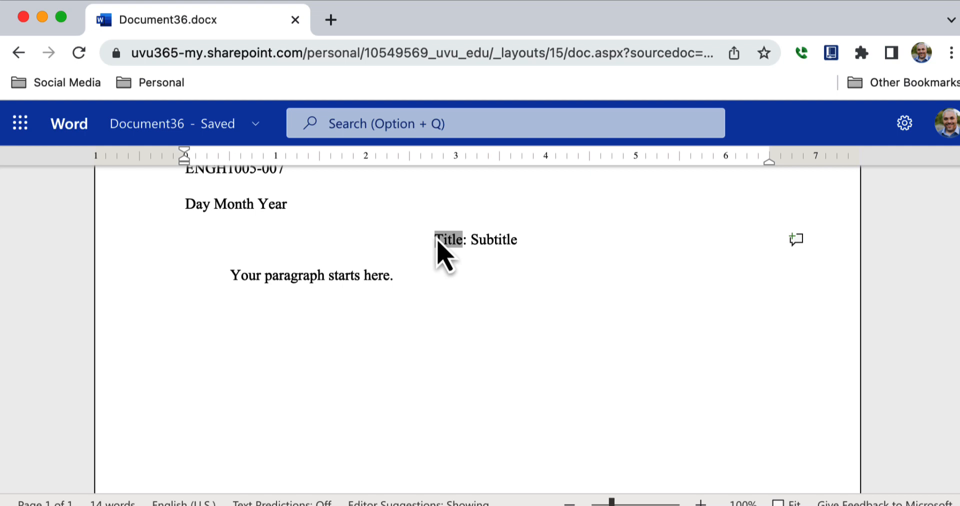
{"action": "type", "text": "Star War"}
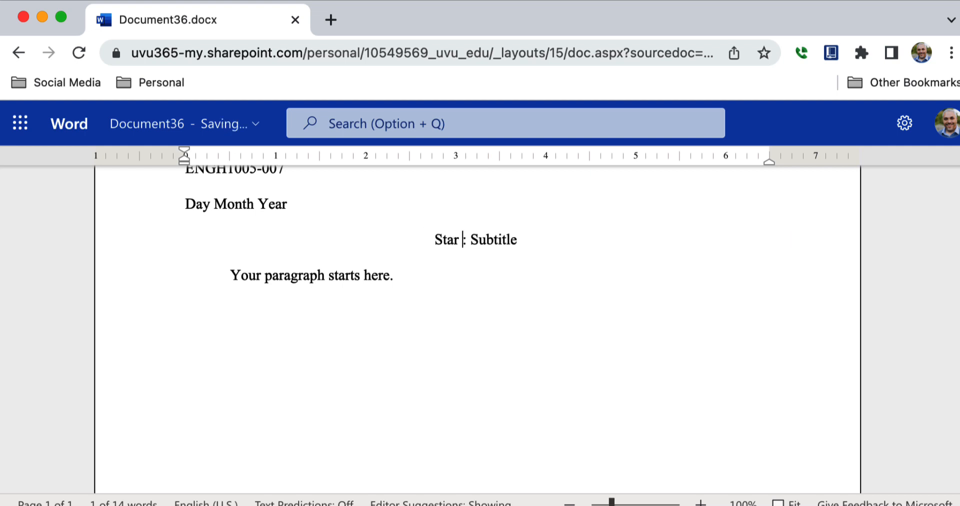
{"action": "type", "text": "s IV"}
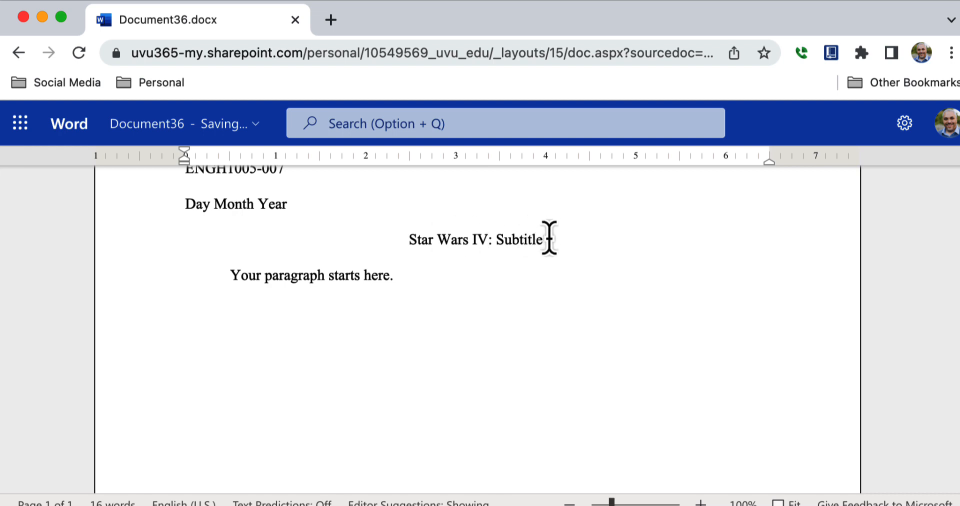
{"action": "left_click_drag", "start_coordinate": [549, 238], "coordinate": [498, 240]}
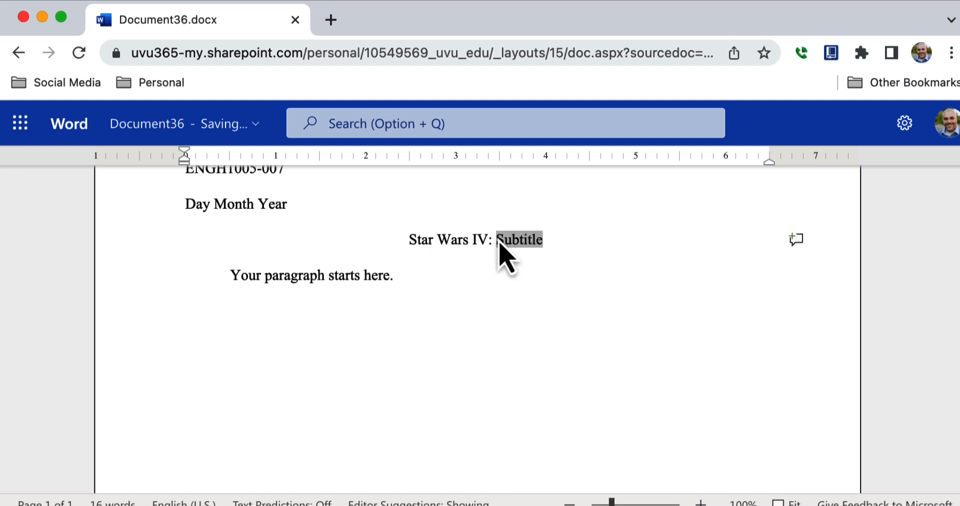
{"action": "type", "text": "A "}
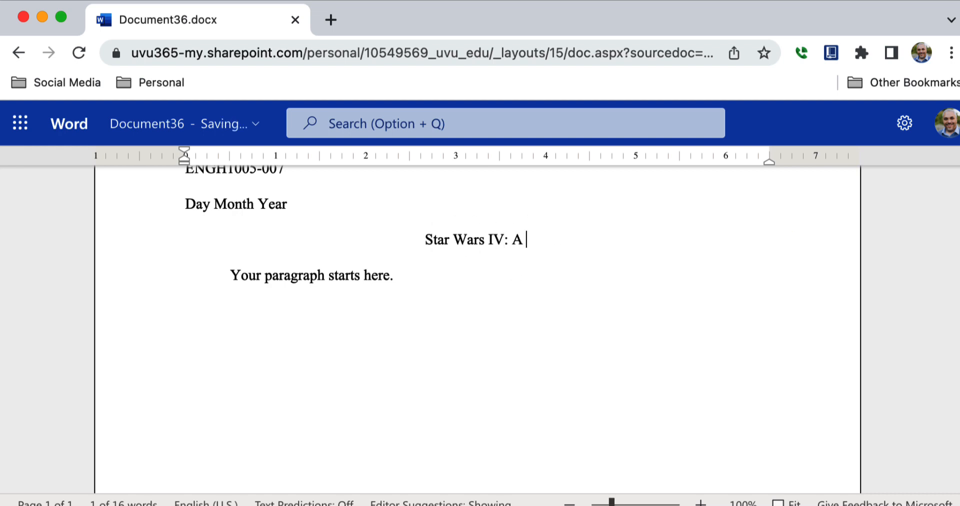
{"action": "type", "text": "Hop"}
{"action": "key", "text": "BackSpace"}
{"action": "key", "text": "BackSpace"}
{"action": "key", "text": "BackSpace"}
{"action": "type", "text": "New "}
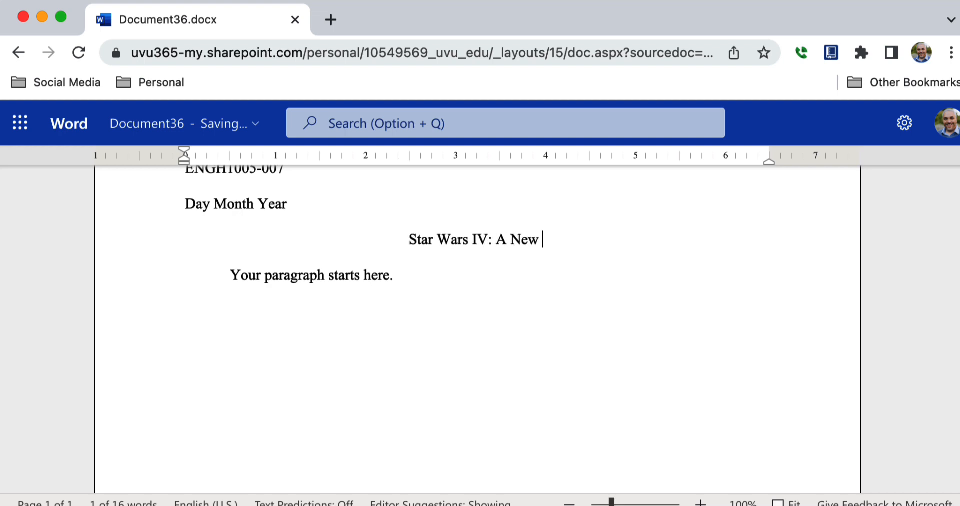
{"action": "type", "text": "Hope"}
{"action": "left_click_drag", "start_coordinate": [559, 242], "coordinate": [396, 236]}
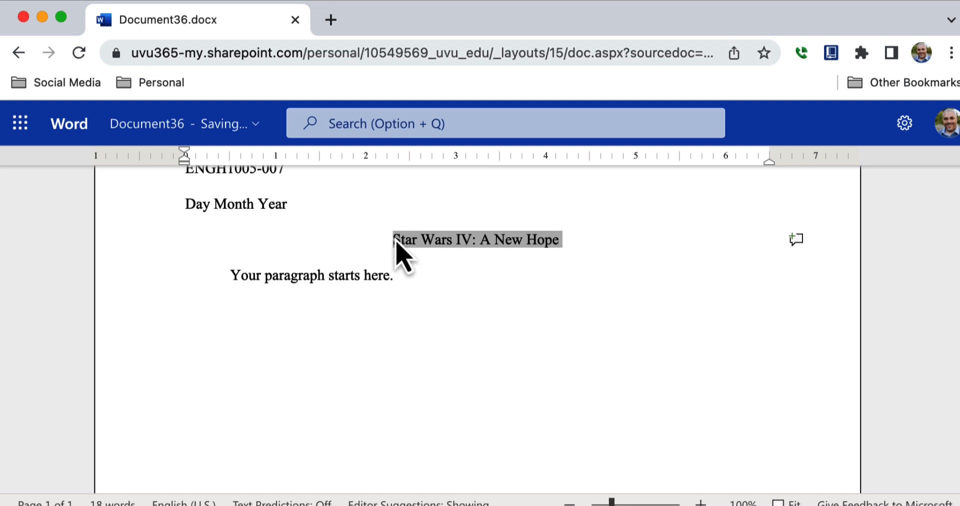
Step: Revert the title to 'Title', then add blank lines and type a Works Cited heading on page 2
{"action": "type", "text": "Title"}
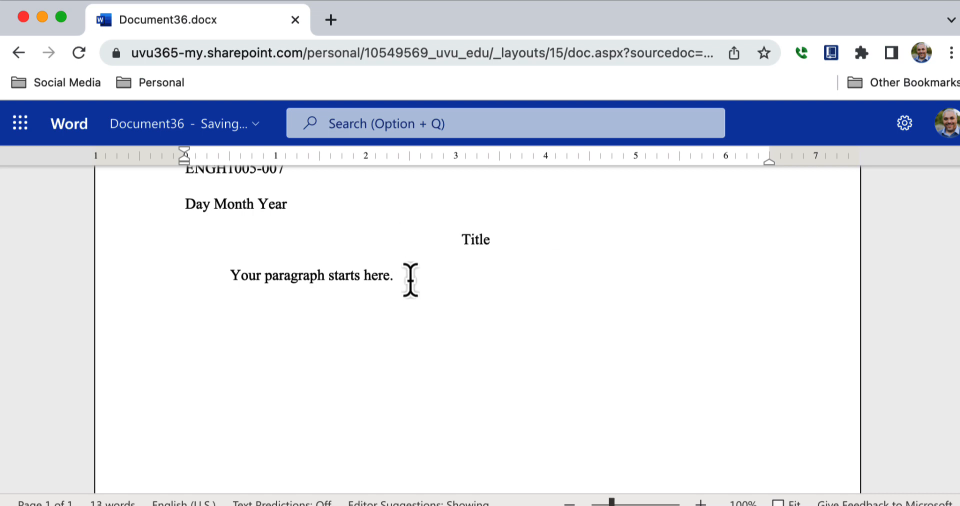
{"action": "left_click", "coordinate": [407, 277]}
{"action": "scroll", "coordinate": [955, 235], "scroll_direction": "up", "scroll_amount": 4}
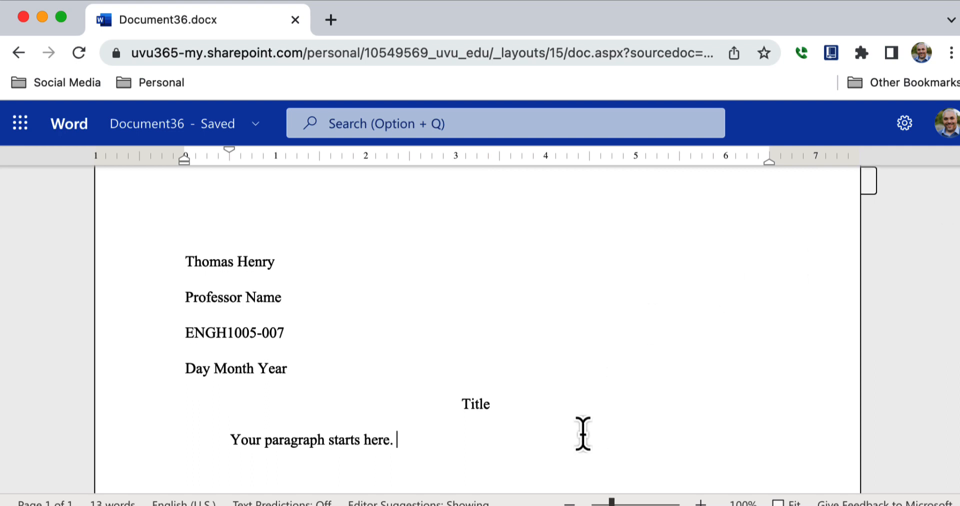
{"action": "key", "text": "Return"}
{"action": "key", "text": "Return"}
{"action": "key", "text": "Return"}
{"action": "key", "text": "Return"}
{"action": "key", "text": "Return"}
{"action": "key", "text": "Return"}
{"action": "key", "text": "Return"}
{"action": "key", "text": "Return"}
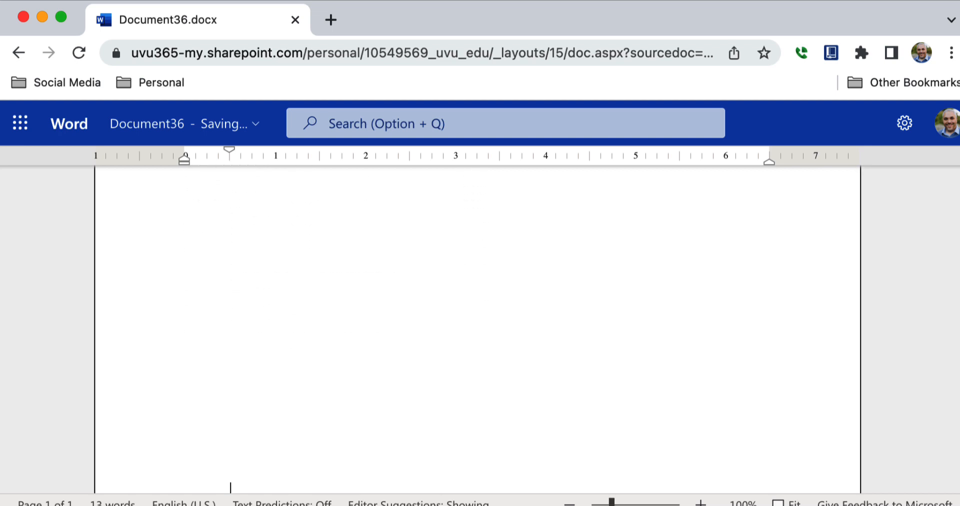
{"action": "key", "text": "Return"}
{"action": "key", "text": "Return"}
{"action": "key", "text": "Return"}
{"action": "key", "text": "Return"}
{"action": "key", "text": "Return"}
{"action": "key", "text": "Return"}
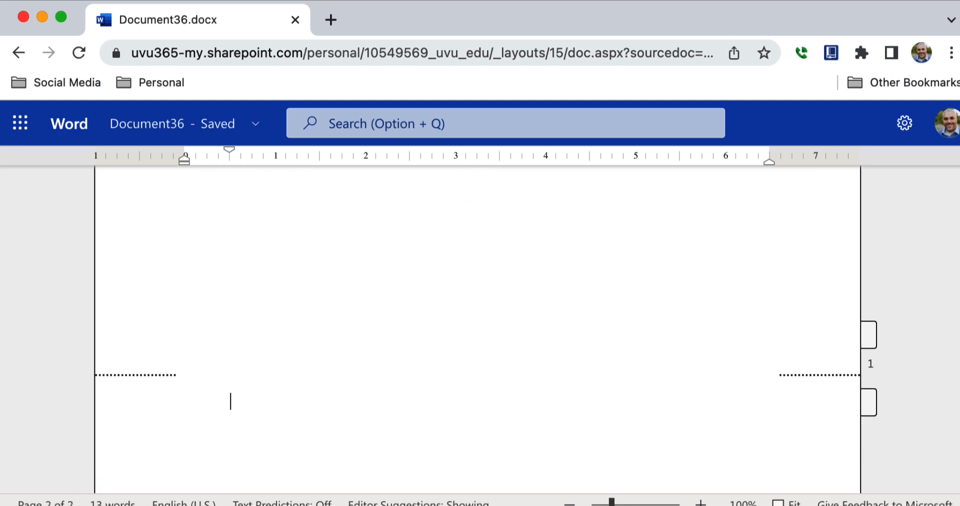
{"action": "type", "text": "Wrorks Cit"}
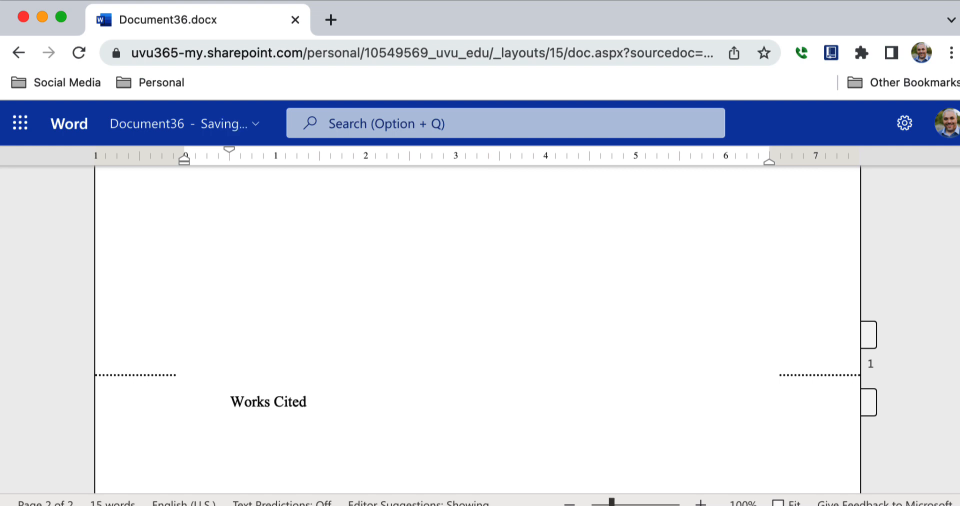
{"action": "type", "text": "ed"}
Step: Type the citation template from author's last name through date and location of publication, then select it
{"action": "key", "text": "Return"}
{"action": "type", "text": "Last name of"}
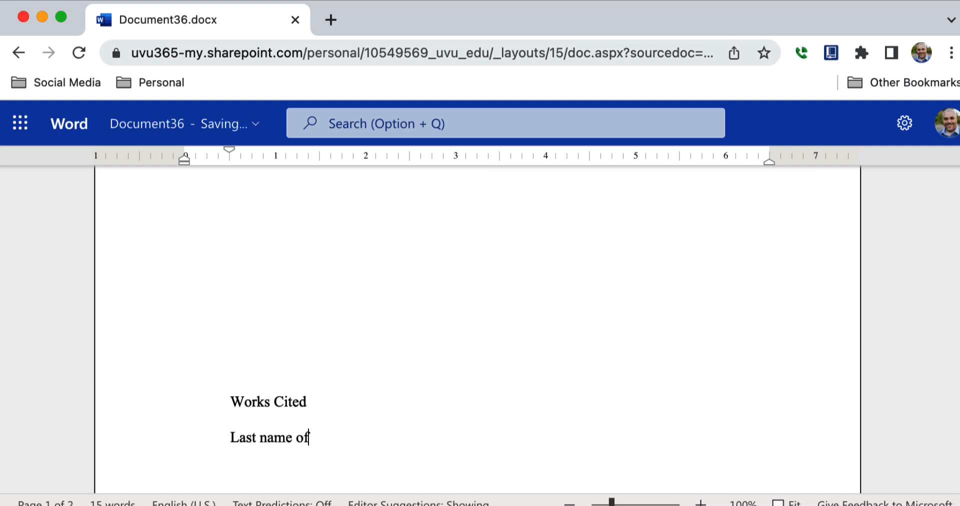
{"action": "type", "text": " the author."}
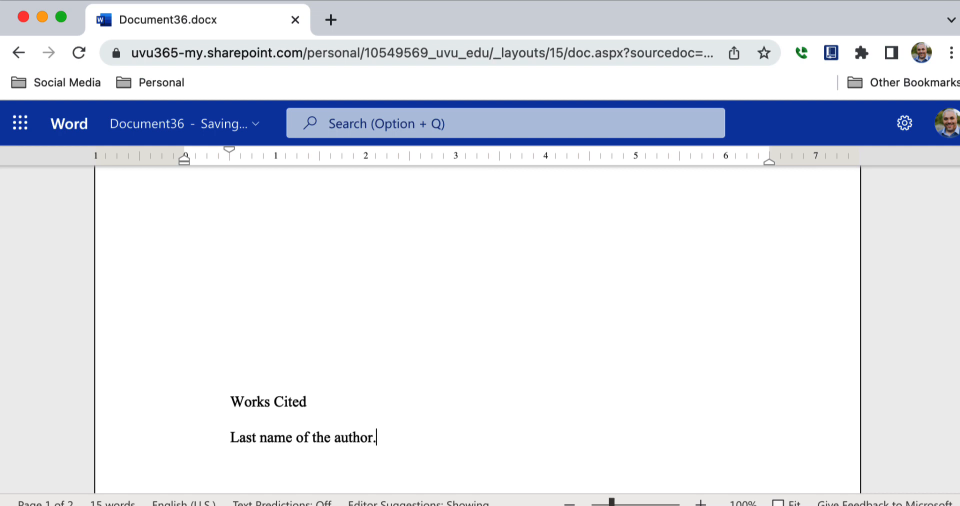
{"action": "key", "text": "BackSpace"}
{"action": "type", "text": ", first name of the author. "}
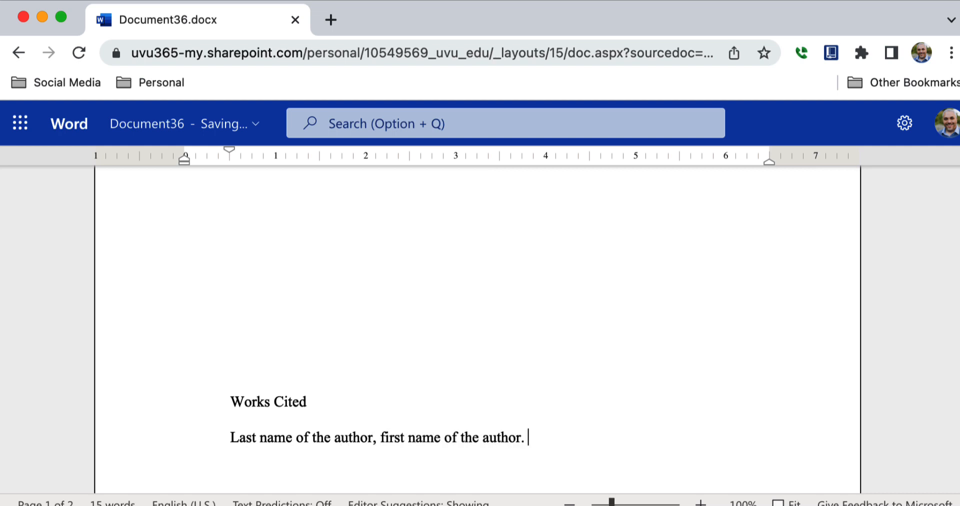
{"action": "type", "text": "Title of the sou"}
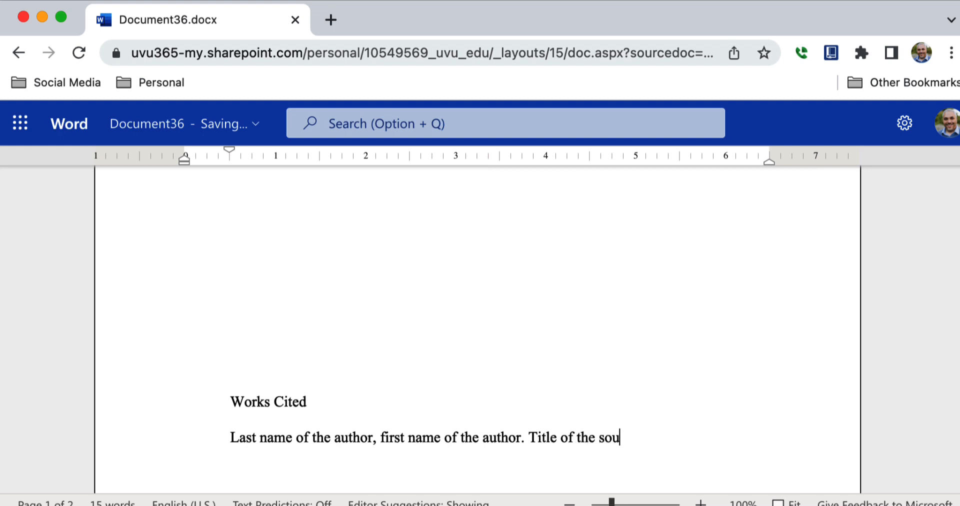
{"action": "type", "text": "rce. Editors/Tra"}
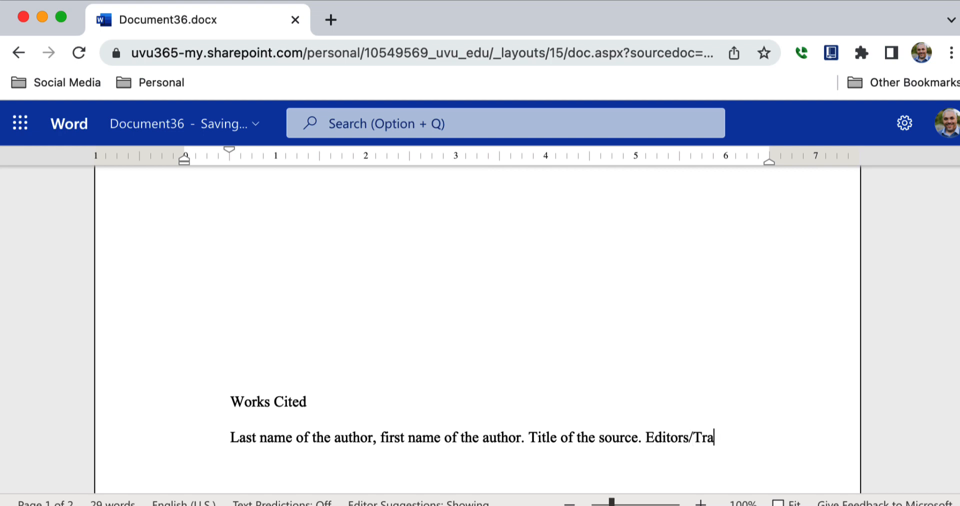
{"action": "type", "text": "nslators/"}
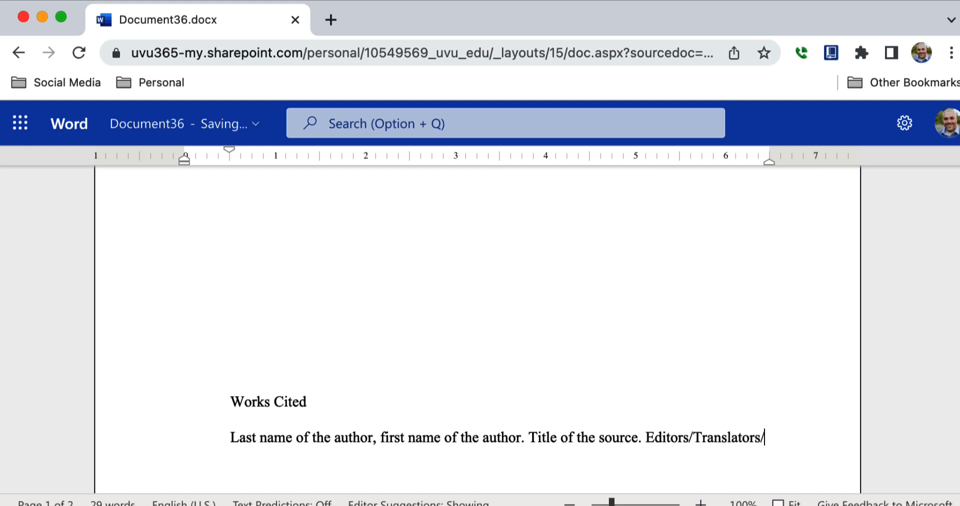
{"action": "type", "text": "Edition."}
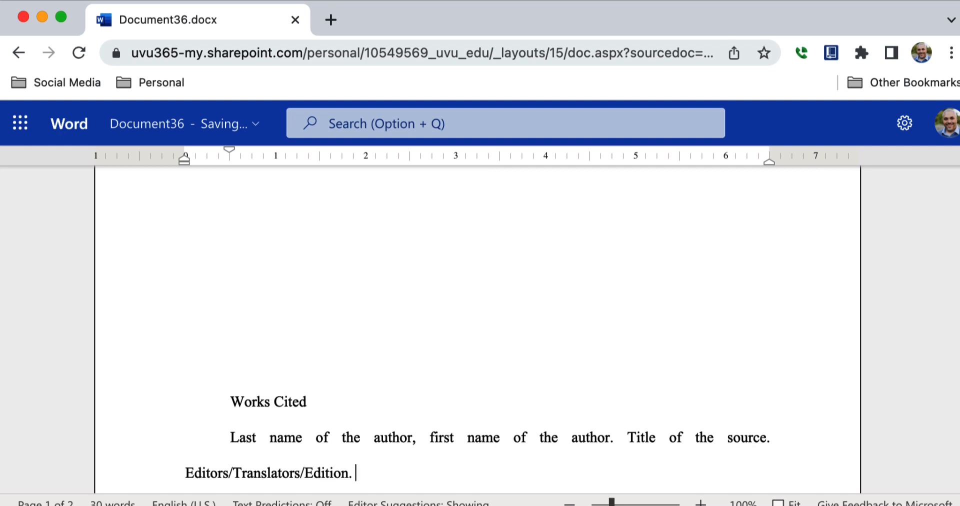
{"action": "type", "text": "Dat eof of p"}
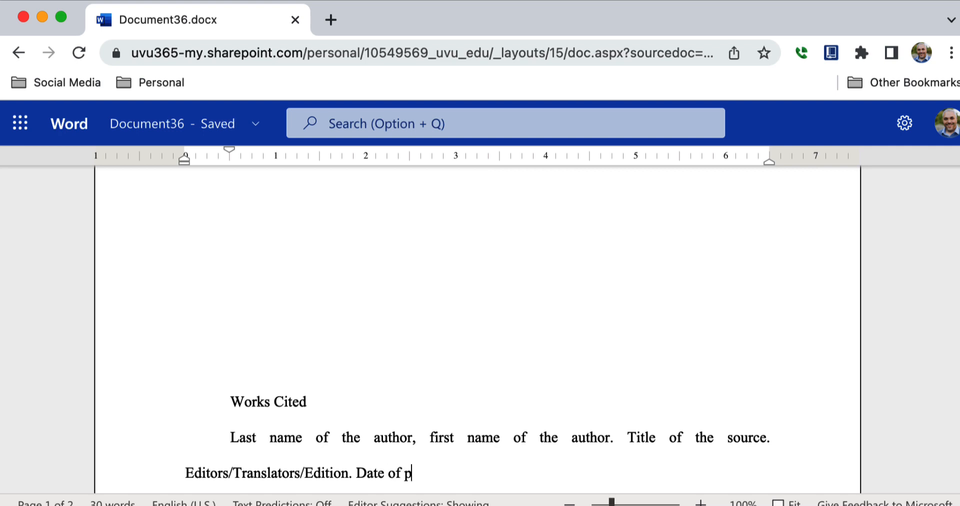
{"action": "type", "text": "ublication."}
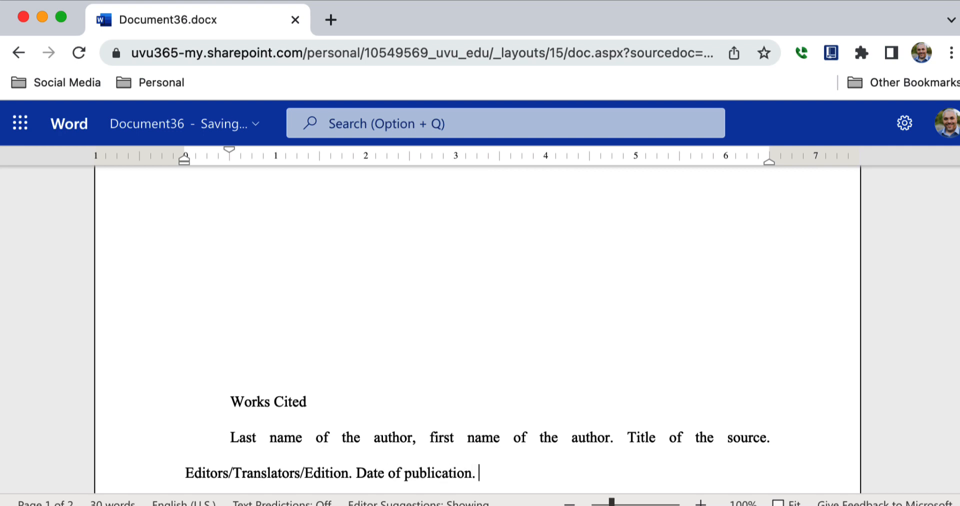
{"action": "type", "text": " Location of the publication."}
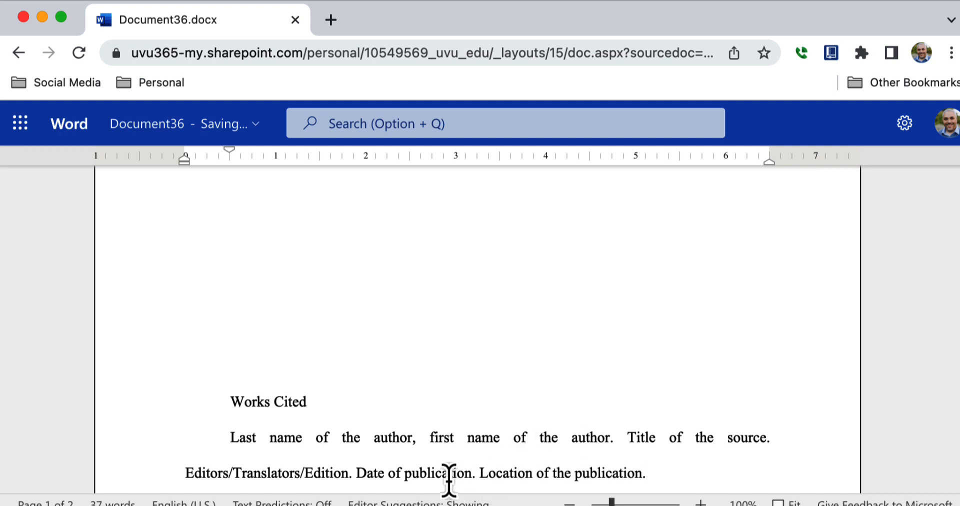
{"action": "left_click_drag", "start_coordinate": [650, 475], "coordinate": [139, 335]}
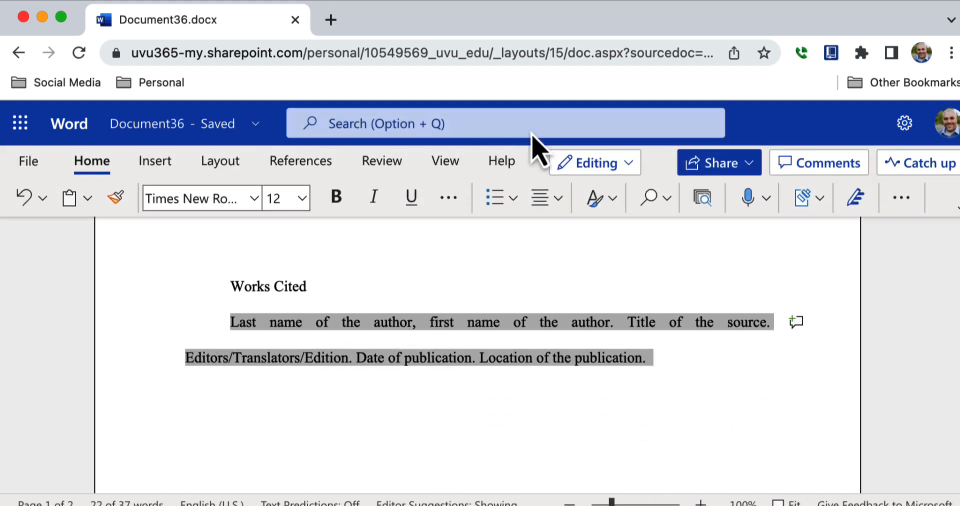
Step: Left-align the citation and remove its first-line indent
{"action": "left_click", "coordinate": [554, 211]}
{"action": "left_click", "coordinate": [547, 274]}
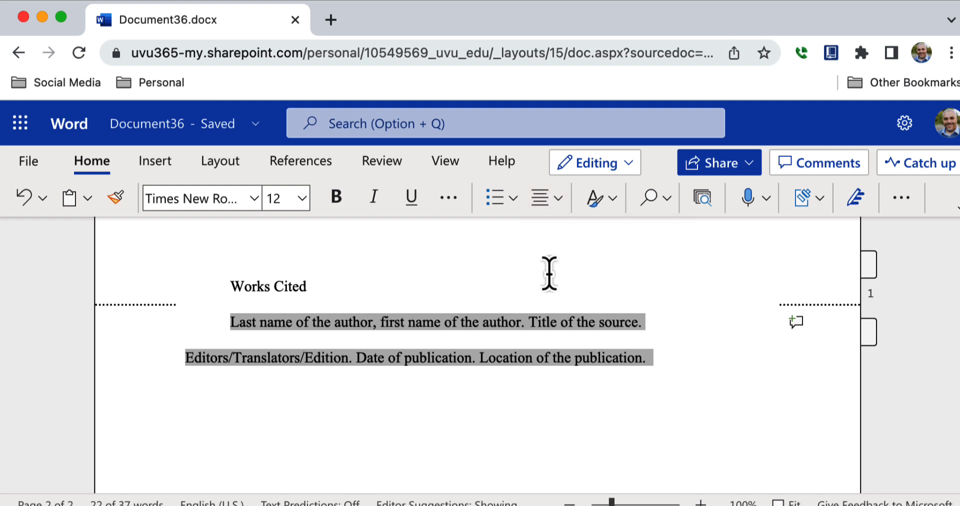
{"action": "left_click", "coordinate": [669, 364]}
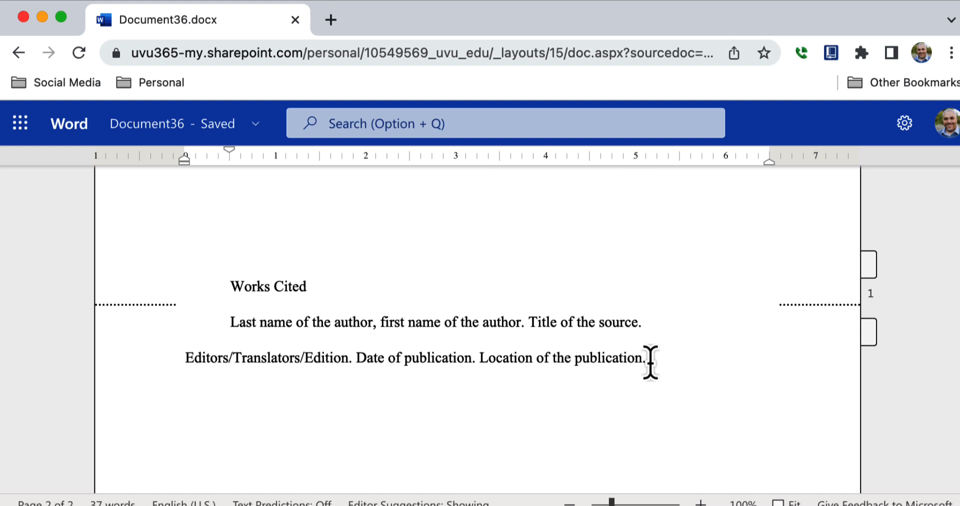
{"action": "left_click_drag", "start_coordinate": [650, 361], "coordinate": [197, 322]}
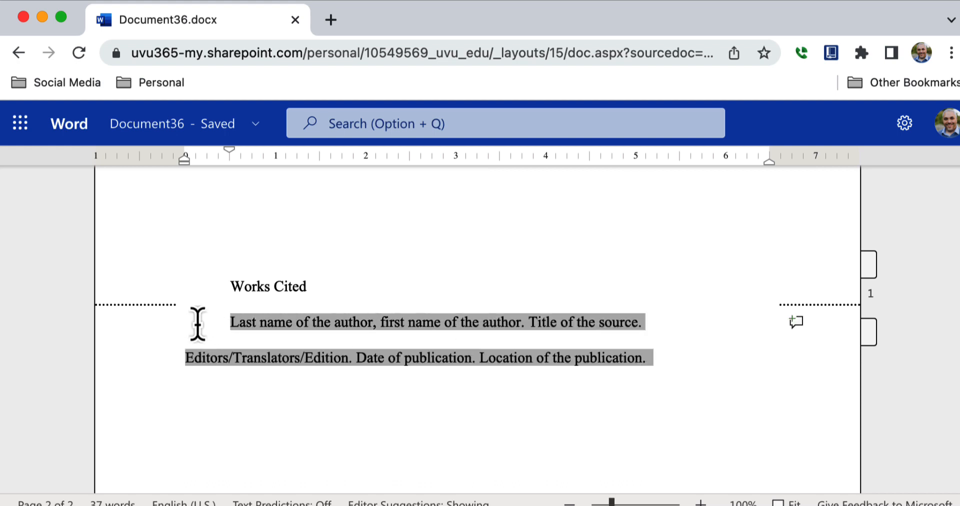
{"action": "left_click", "coordinate": [228, 322]}
{"action": "key", "text": "BackSpace"}
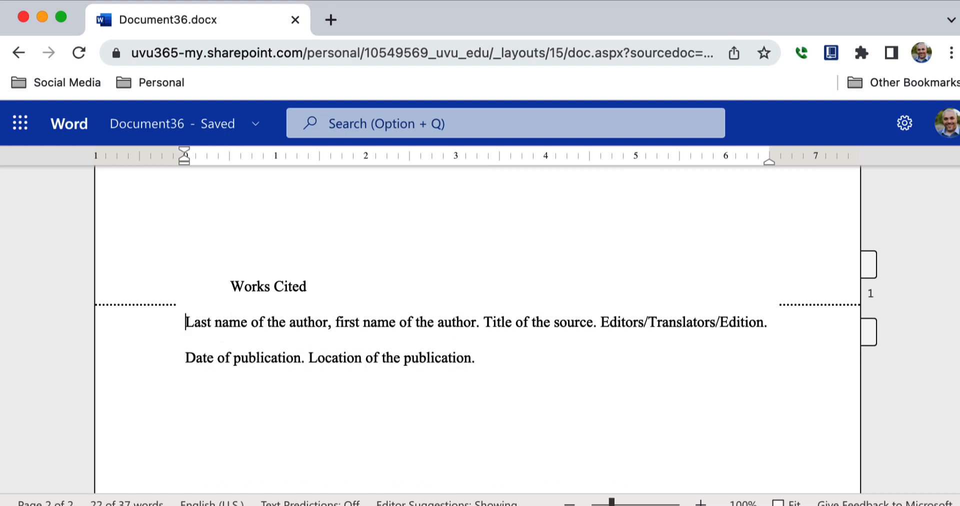
{"action": "left_click", "coordinate": [472, 361]}
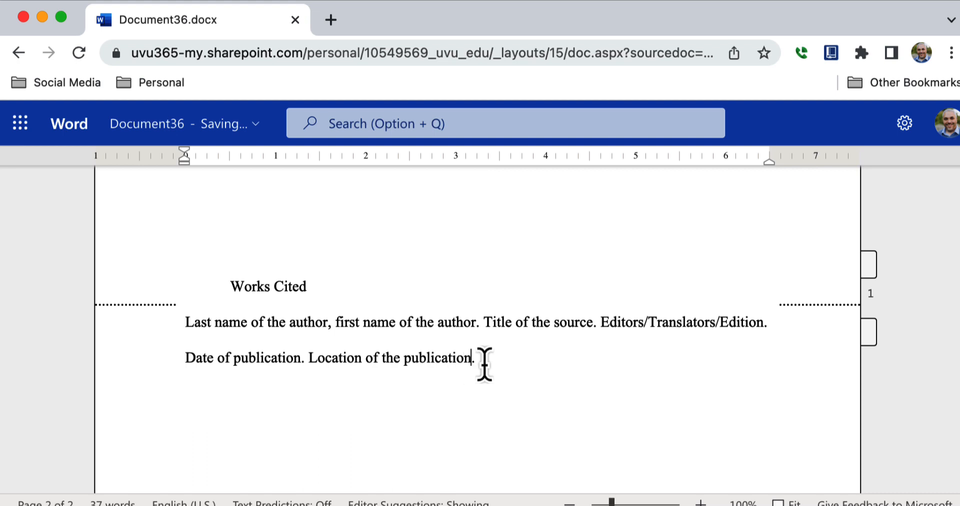
Step: Copy the citation and paste it twice, giving three identical Works Cited entries
{"action": "left_click_drag", "start_coordinate": [484, 364], "coordinate": [181, 332]}
{"action": "key", "text": "super+c"}
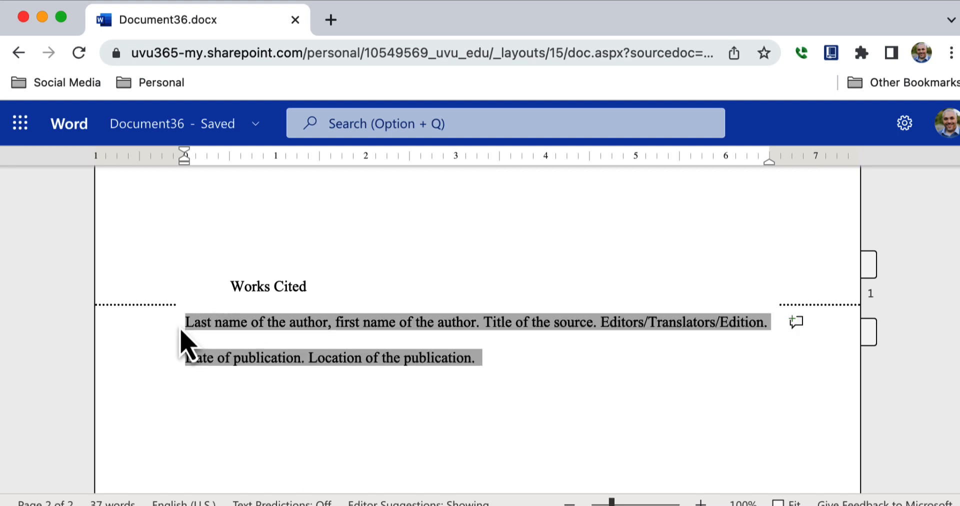
{"action": "left_click", "coordinate": [487, 358]}
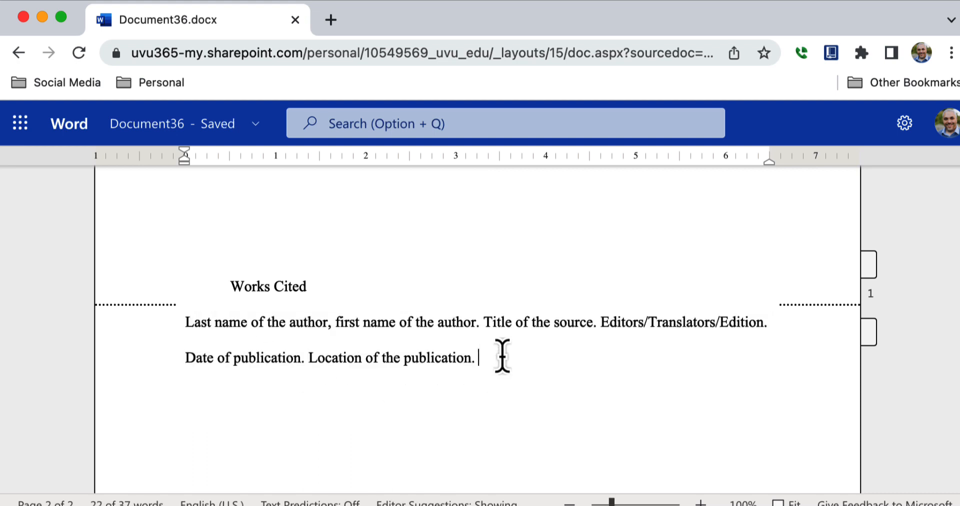
{"action": "key", "text": "Return"}
{"action": "key", "text": "super+v"}
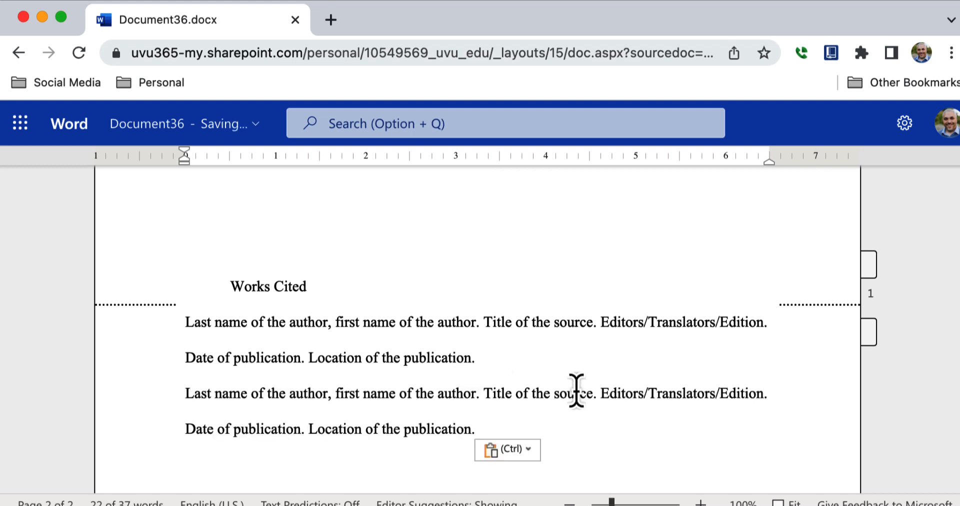
{"action": "key", "text": "super+v"}
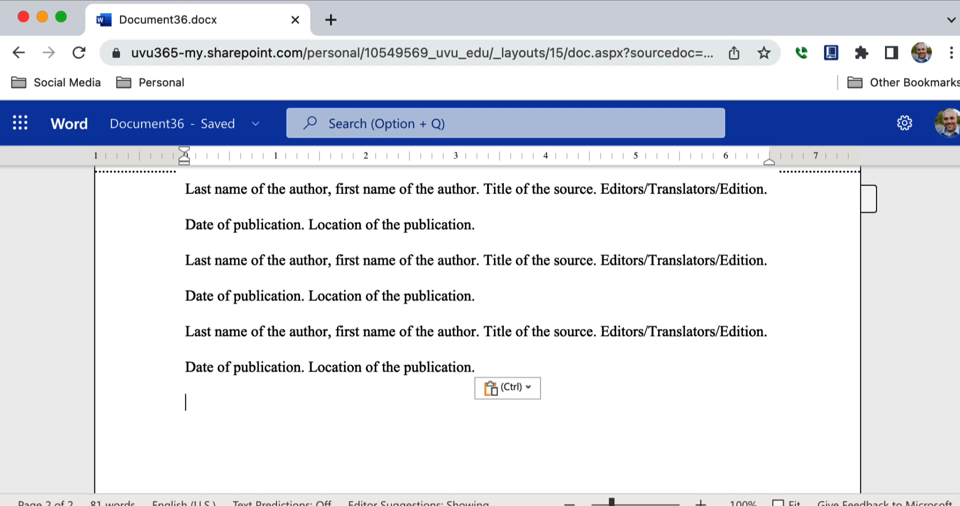
{"action": "scroll", "coordinate": [955, 345], "scroll_direction": "up", "scroll_amount": 3}
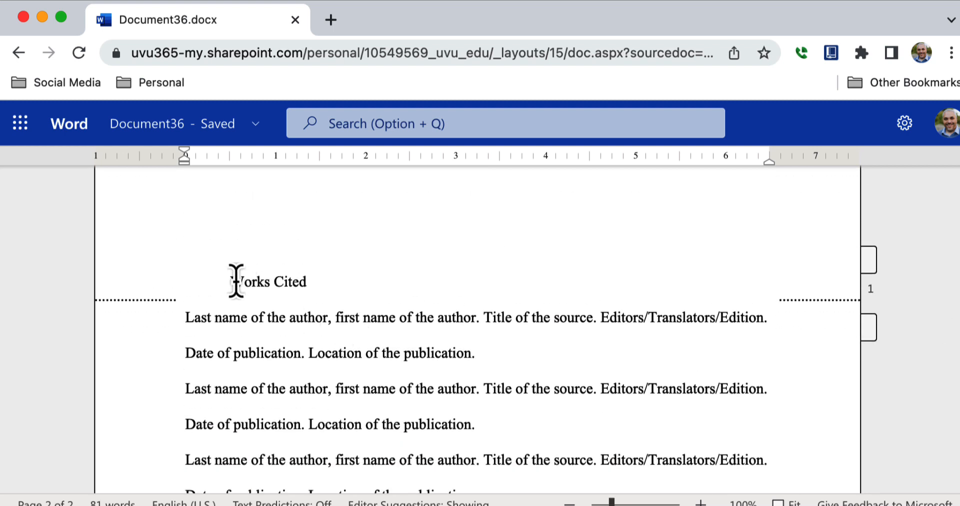
Step: Remove the Works Cited indent, center the heading, and insert a blank line above it
{"action": "left_click", "coordinate": [231, 281]}
{"action": "key", "text": "BackSpace"}
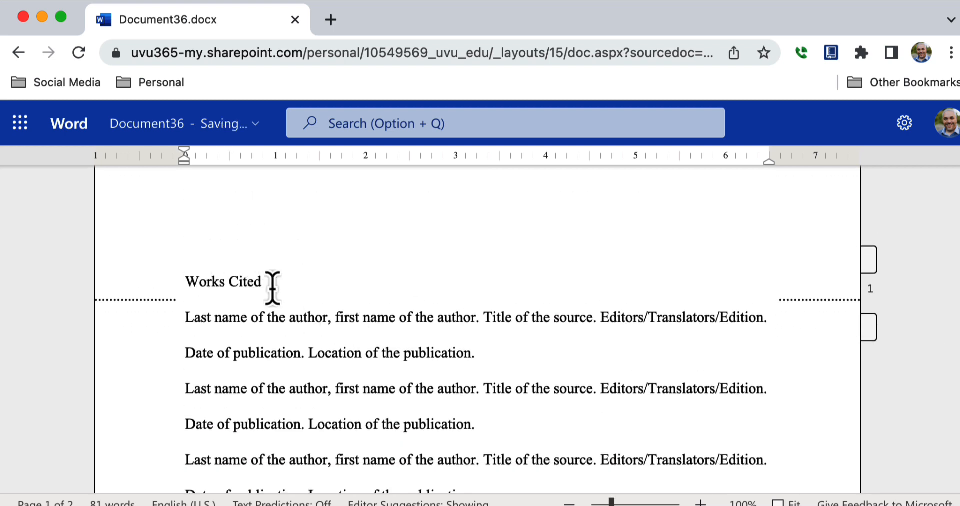
{"action": "left_click_drag", "start_coordinate": [267, 281], "coordinate": [189, 281]}
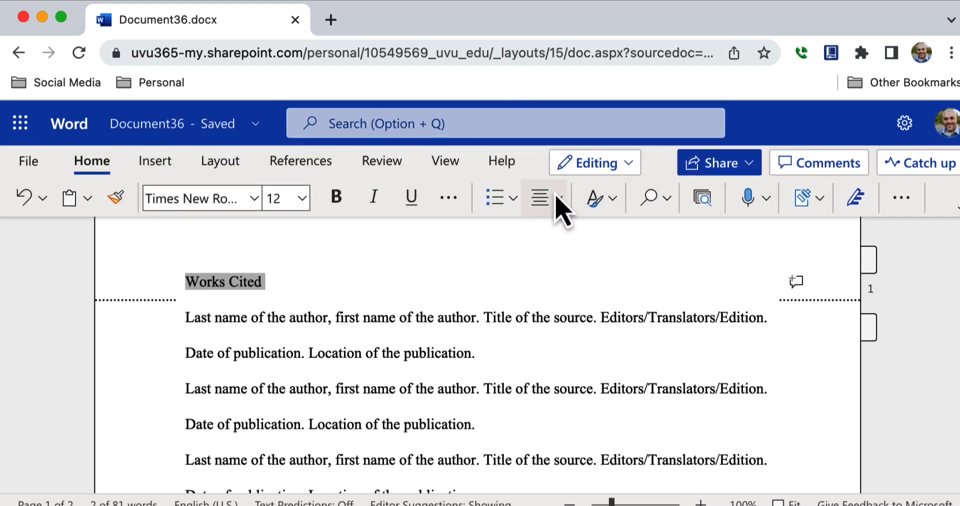
{"action": "left_click", "coordinate": [548, 203]}
{"action": "left_click", "coordinate": [574, 269]}
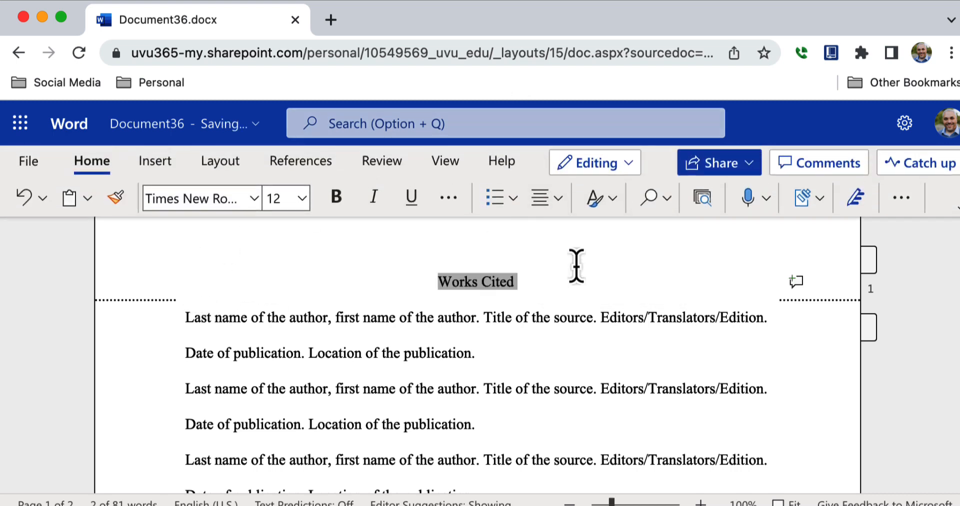
{"action": "left_click", "coordinate": [583, 331]}
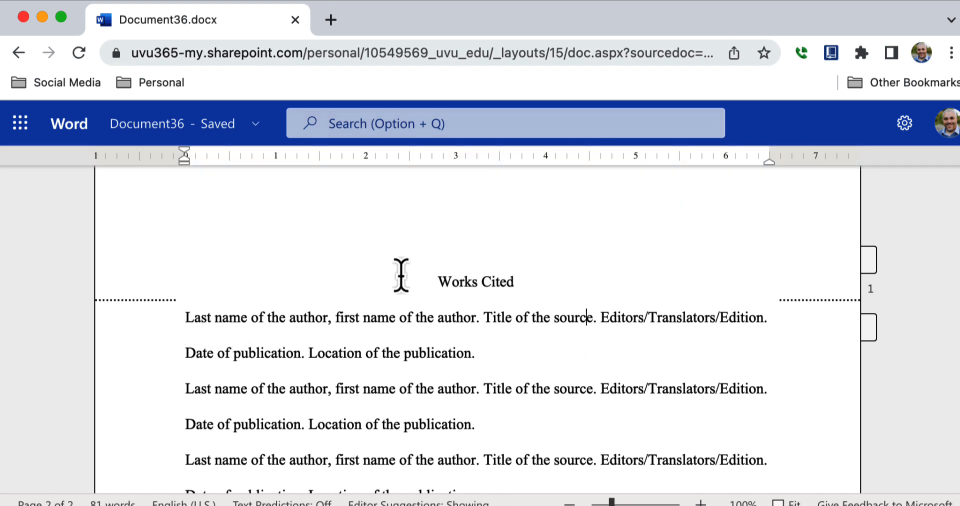
{"action": "left_click", "coordinate": [418, 279]}
{"action": "key", "text": "Return"}
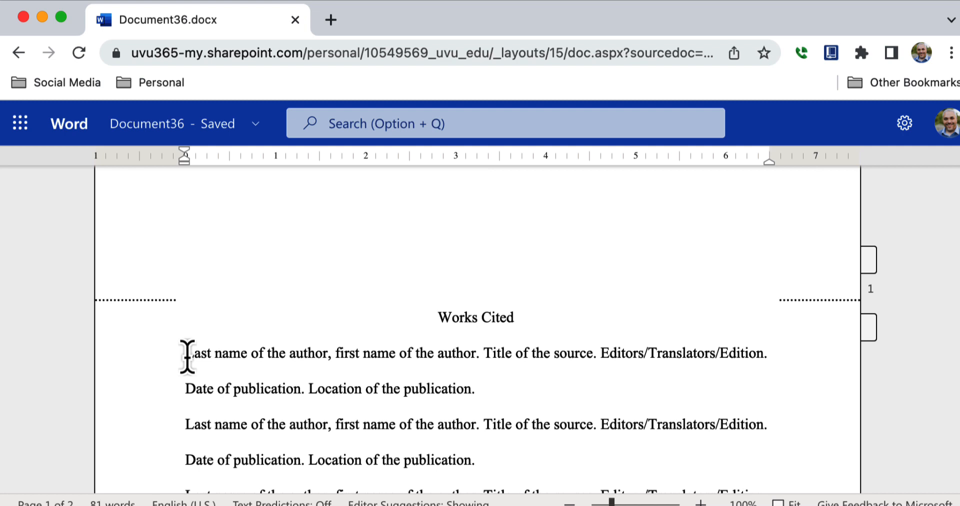
Step: Give the first Works Cited entry a 0.5-inch hanging indent using the ruler markers
{"action": "left_click_drag", "start_coordinate": [187, 356], "coordinate": [481, 393]}
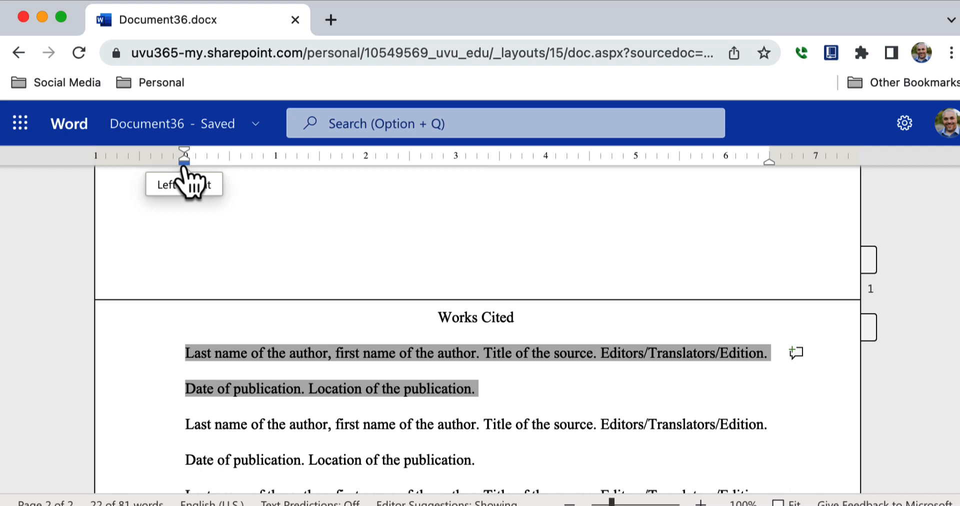
{"action": "left_click_drag", "start_coordinate": [185, 170], "coordinate": [230, 172]}
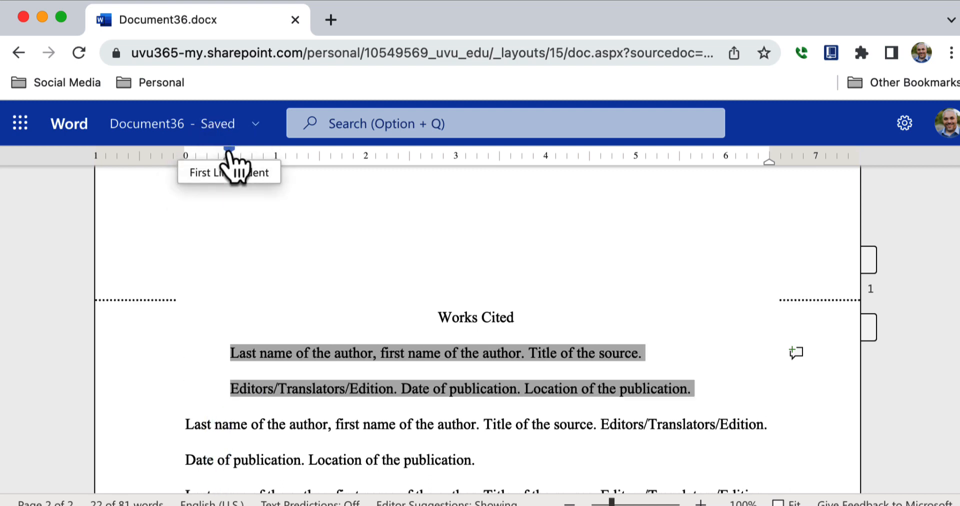
{"action": "left_click_drag", "start_coordinate": [229, 155], "coordinate": [187, 156]}
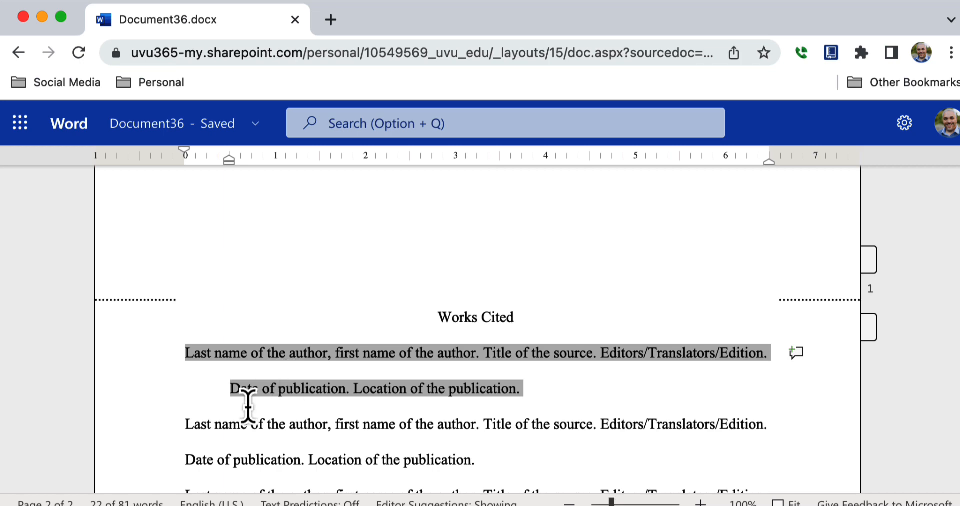
{"action": "left_click", "coordinate": [186, 425]}
Step: Apply the same 0.5-inch hanging indent to the second citation, then select the last citation
{"action": "left_click_drag", "start_coordinate": [186, 425], "coordinate": [510, 237]}
{"action": "left_click", "coordinate": [510, 236]}
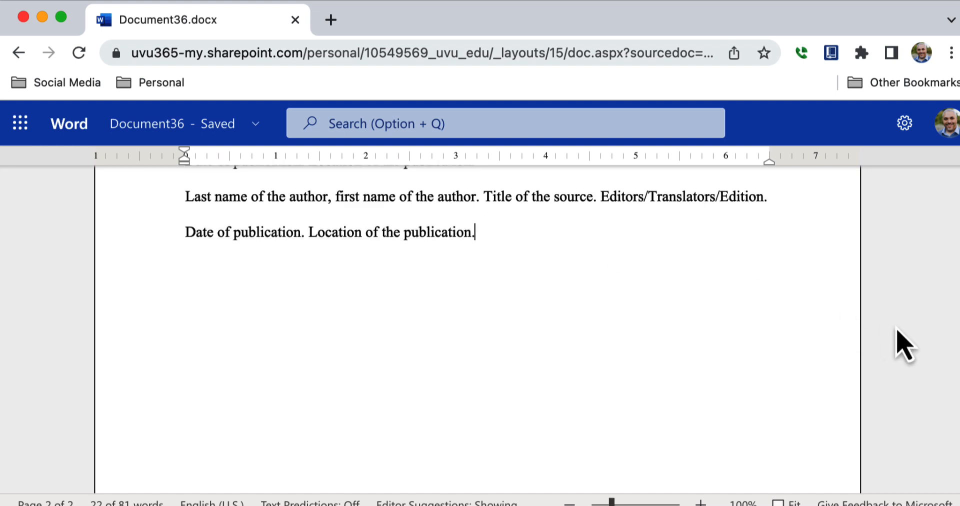
{"action": "scroll", "coordinate": [812, 355], "scroll_direction": "up", "scroll_amount": 3}
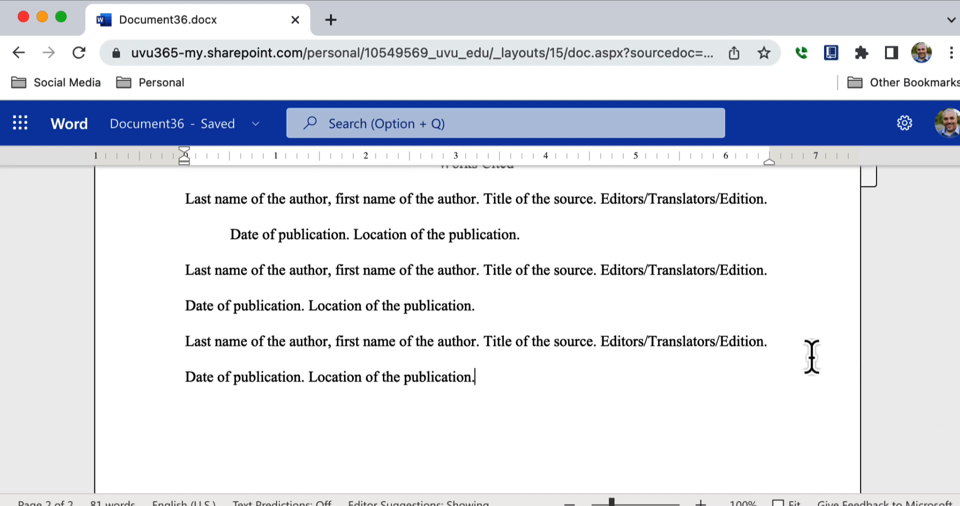
{"action": "left_click_drag", "start_coordinate": [475, 306], "coordinate": [186, 272]}
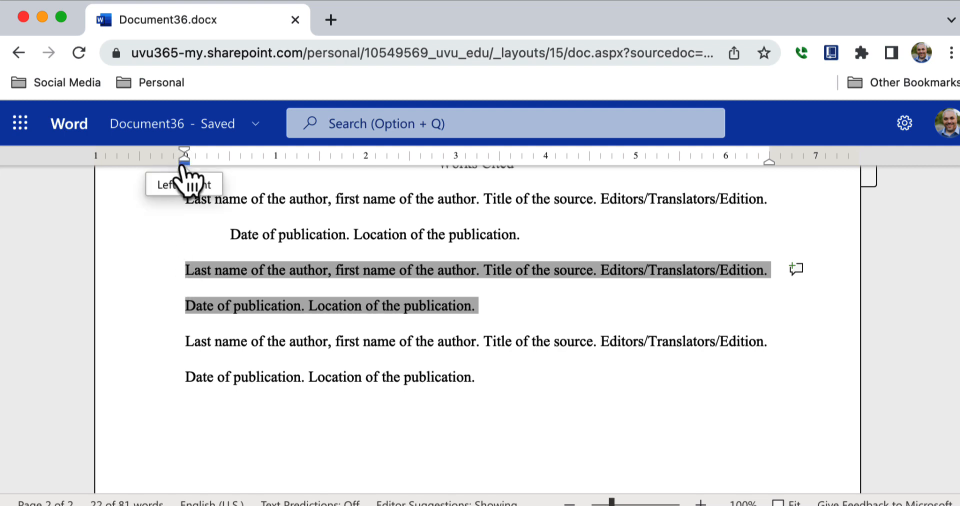
{"action": "mouse_move", "coordinate": [183, 166]}
{"action": "left_mouse_down"}
{"action": "mouse_move", "coordinate": [230, 166]}
{"action": "mouse_move", "coordinate": [186, 153]}
{"action": "left_mouse_up"}
{"action": "left_click", "coordinate": [551, 311]}
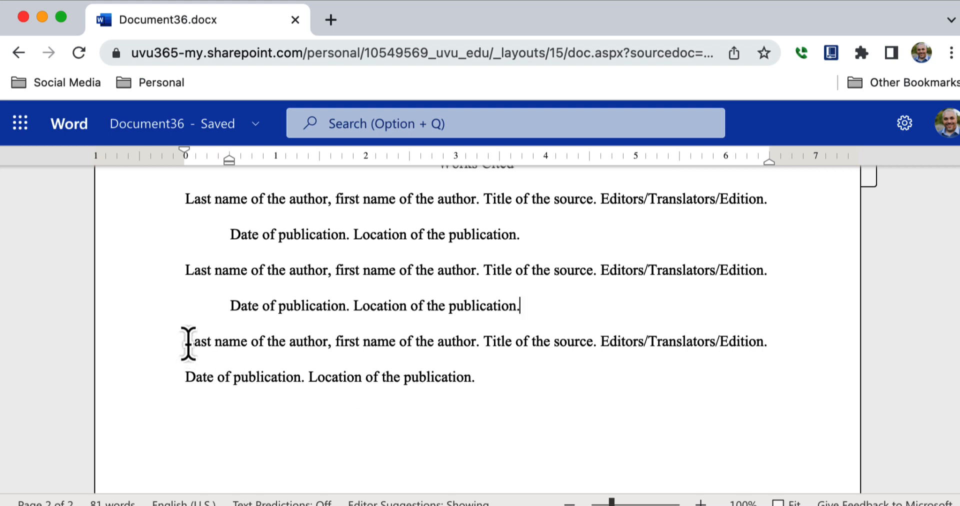
{"action": "left_click_drag", "start_coordinate": [188, 344], "coordinate": [490, 377]}
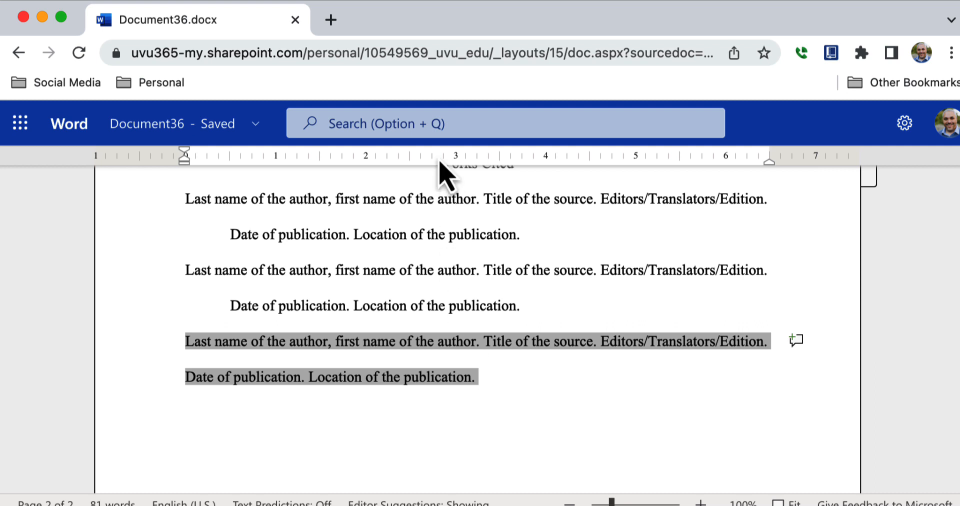
{"action": "mouse_move", "coordinate": [437, 135]}
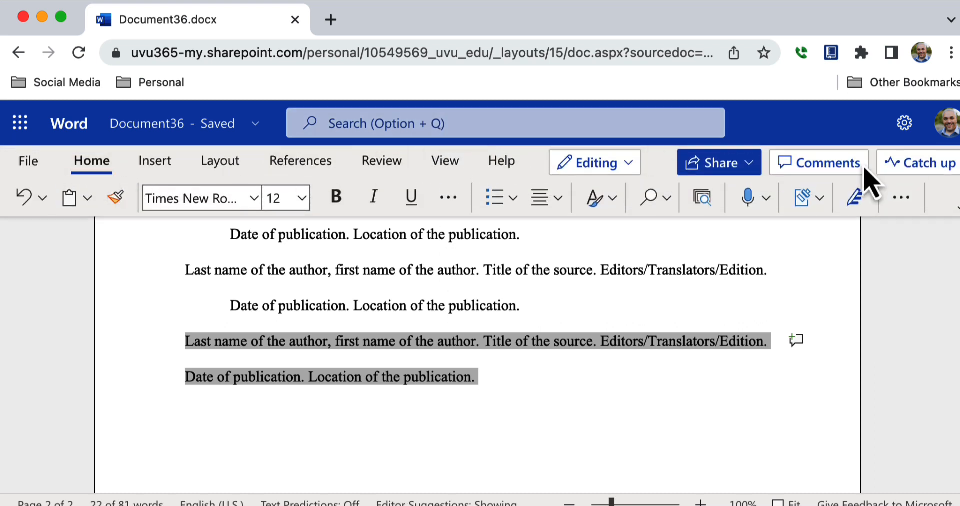
Step: Set Special to Hanging by 0.5" for the third citation in Paragraph Options
{"action": "left_click", "coordinate": [907, 201]}
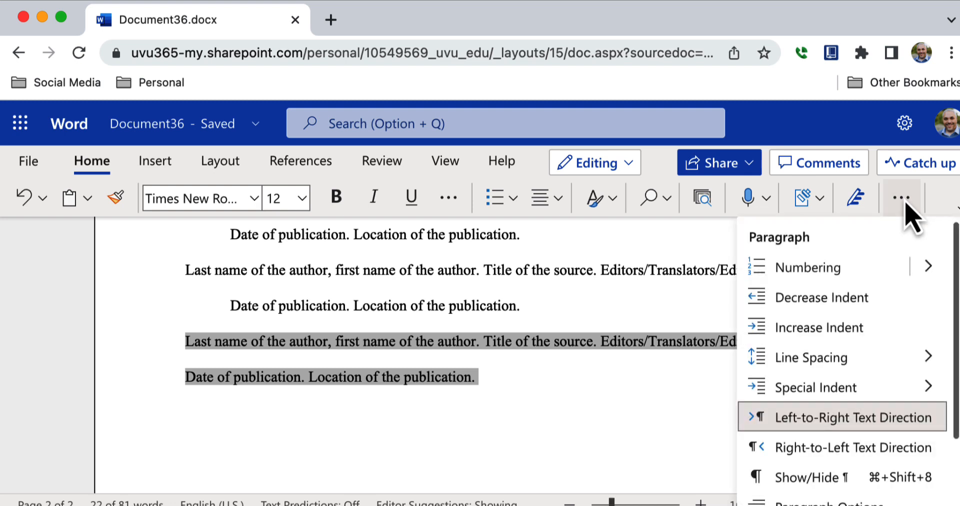
{"action": "scroll", "coordinate": [941, 415], "scroll_direction": "down", "scroll_amount": 2}
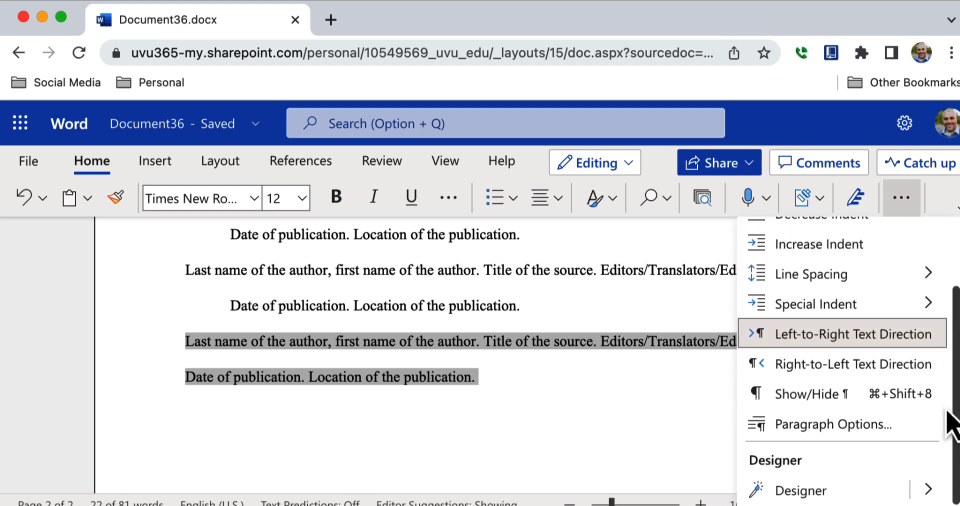
{"action": "left_click", "coordinate": [881, 433]}
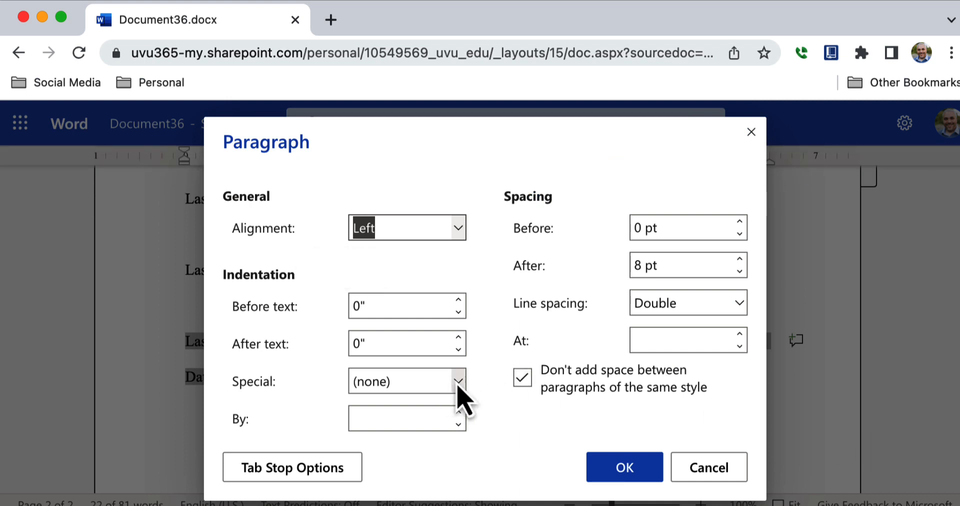
{"action": "left_click", "coordinate": [459, 384]}
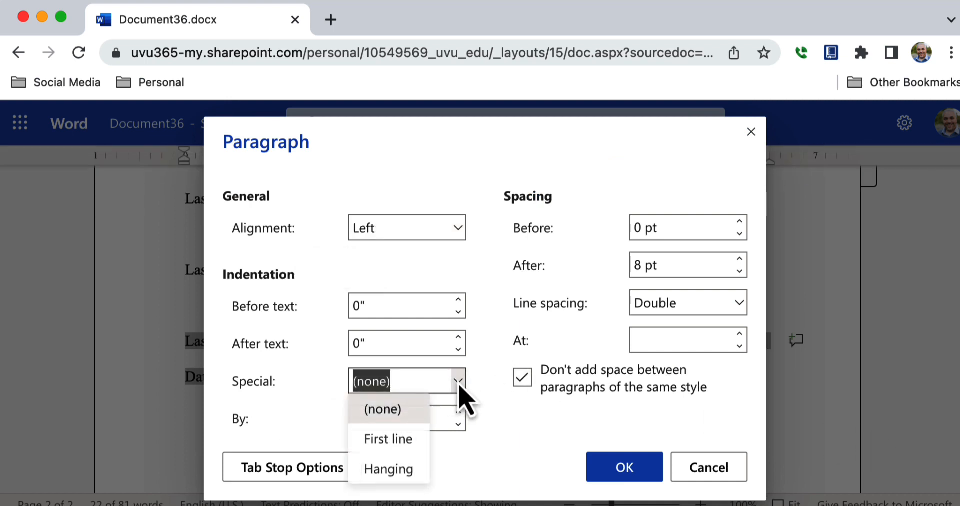
{"action": "left_click", "coordinate": [395, 470]}
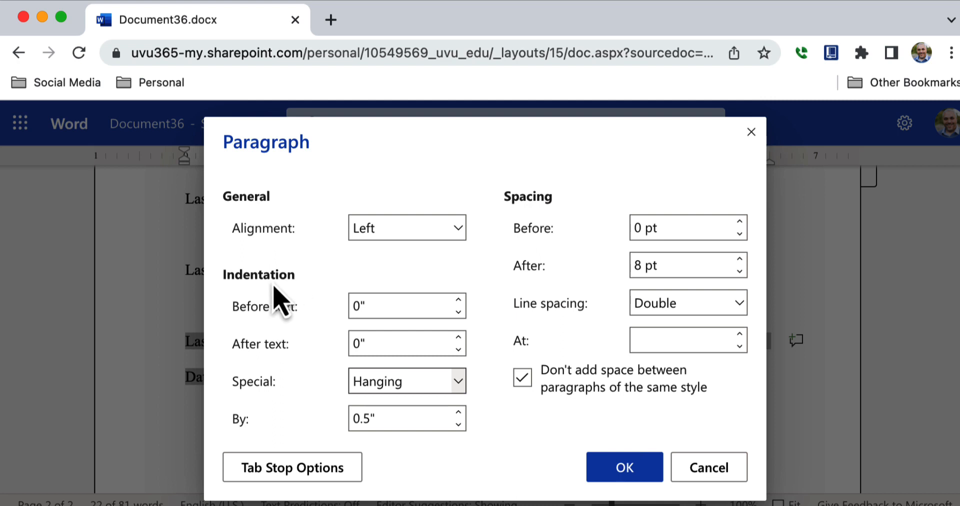
{"action": "left_click", "coordinate": [626, 468]}
{"action": "left_click", "coordinate": [621, 379]}
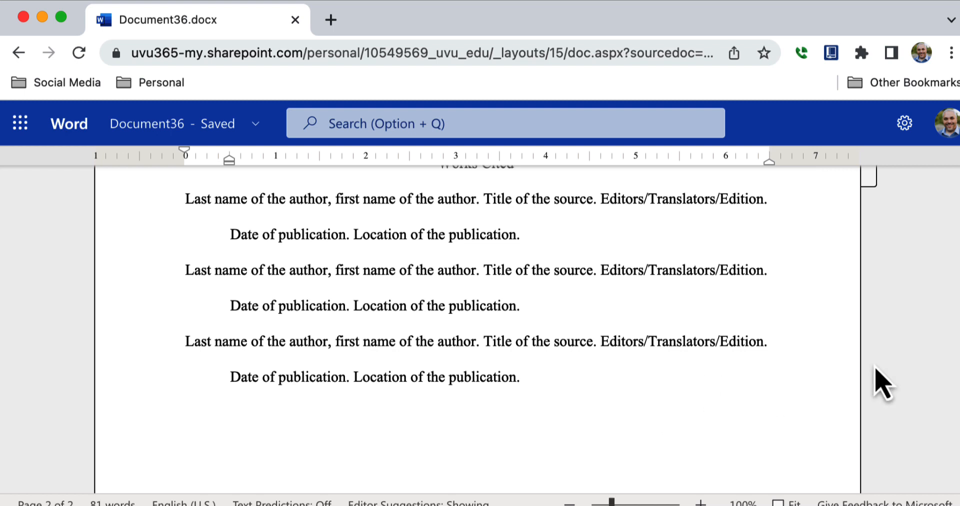
Step: Insert a top-right page number into the header, type the student's last name before it, and select both
{"action": "scroll", "coordinate": [487, 306], "scroll_direction": "up", "scroll_amount": 2}
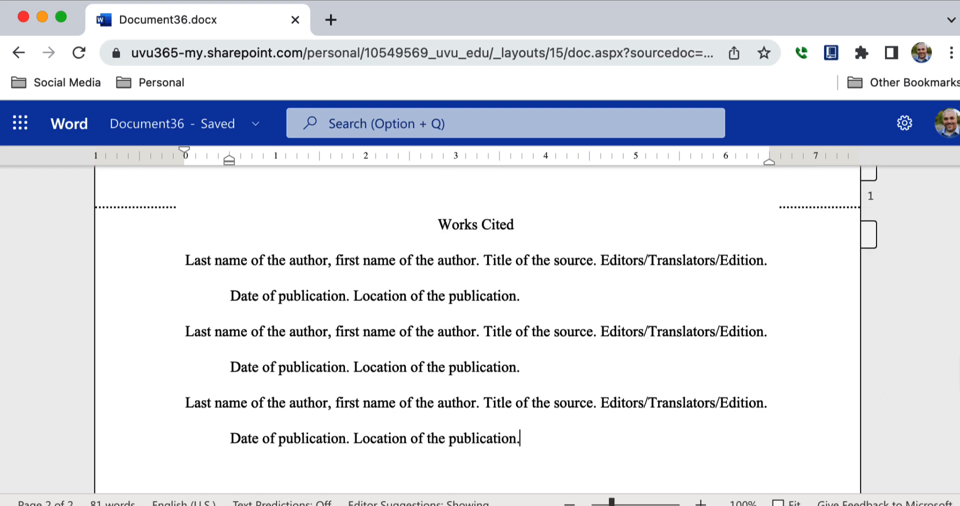
{"action": "scroll", "coordinate": [956, 190], "scroll_direction": "up", "scroll_amount": 15}
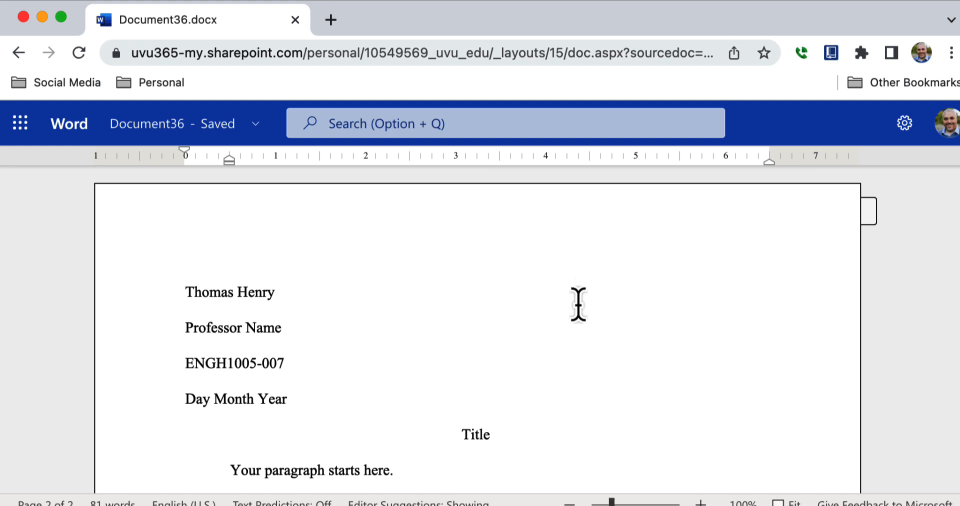
{"action": "mouse_move", "coordinate": [580, 64]}
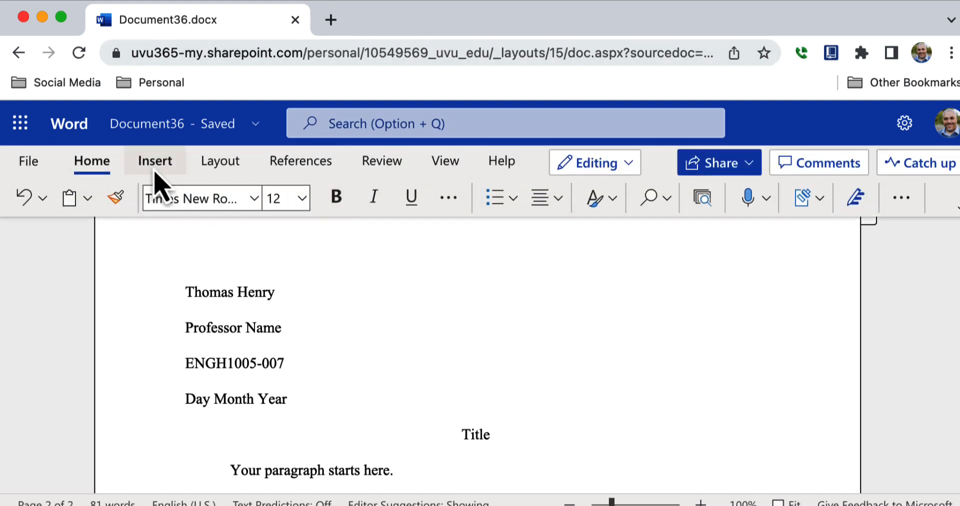
{"action": "left_click", "coordinate": [155, 165]}
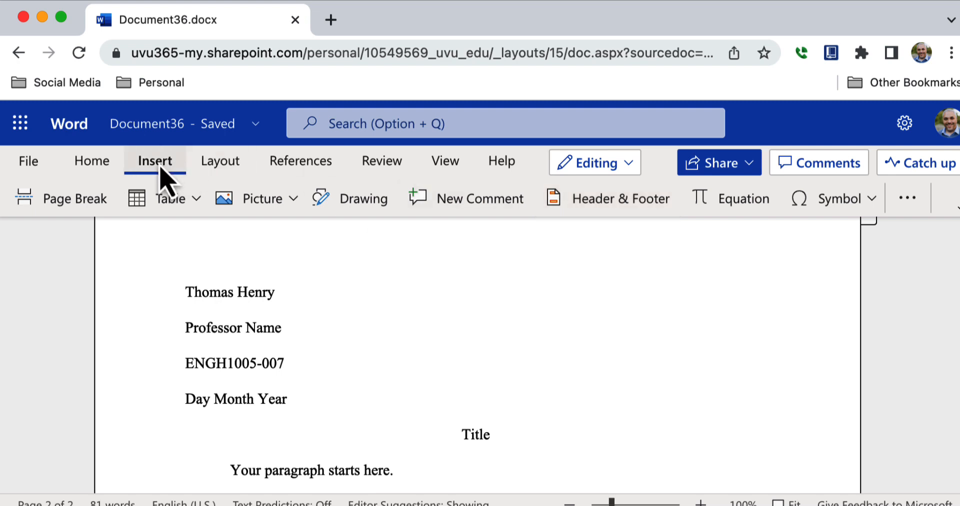
{"action": "left_click", "coordinate": [908, 203]}
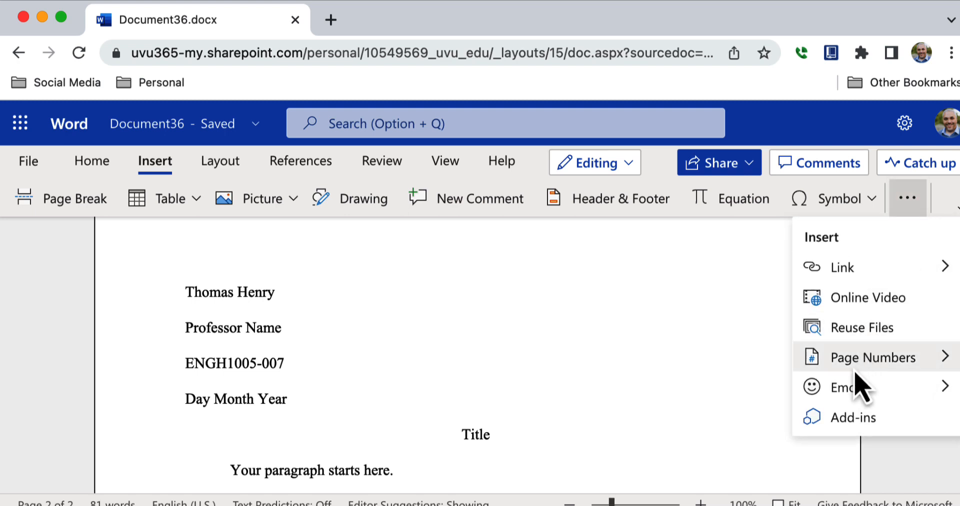
{"action": "mouse_move", "coordinate": [856, 372]}
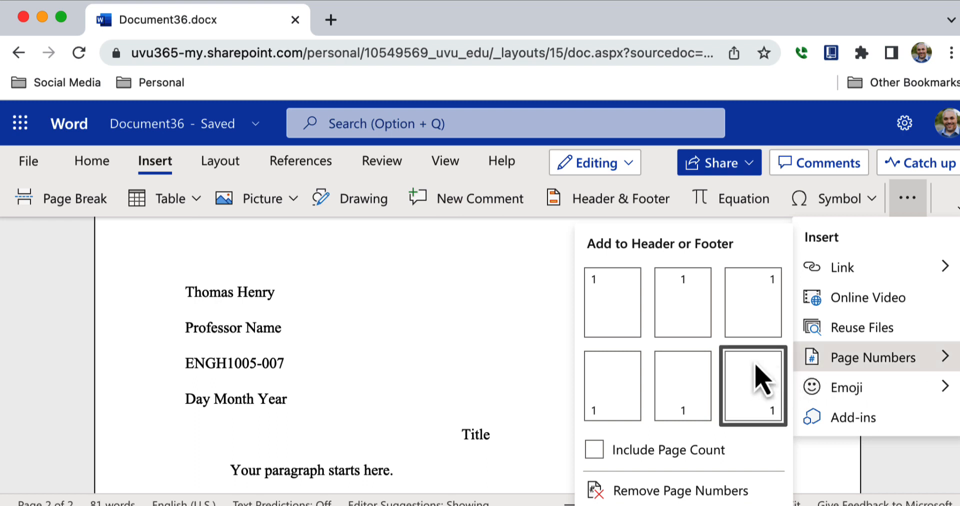
{"action": "left_click", "coordinate": [753, 335]}
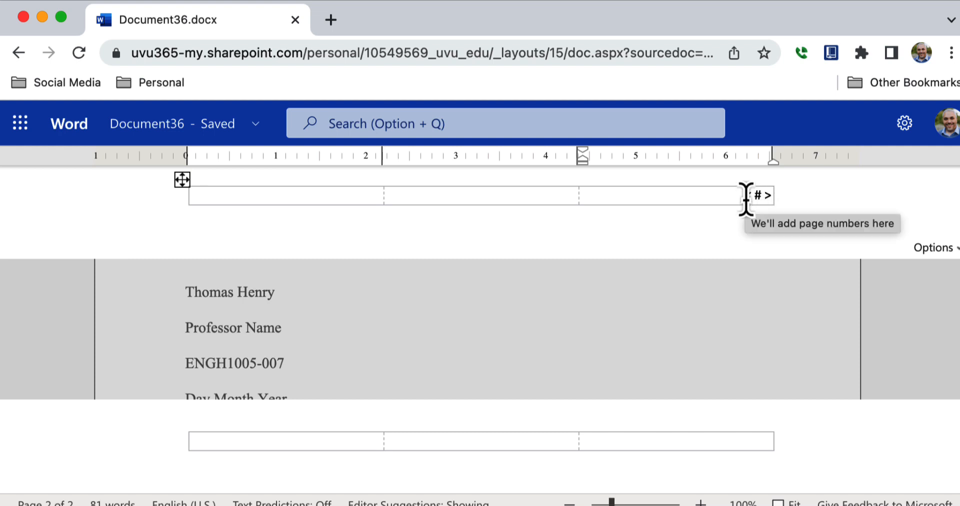
{"action": "type", "text": "Henry"}
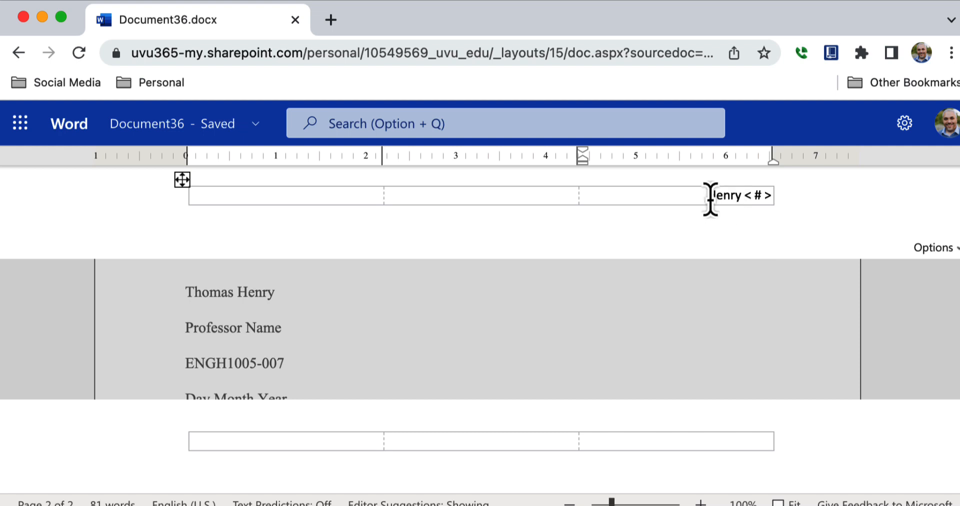
{"action": "left_click_drag", "start_coordinate": [711, 199], "coordinate": [773, 198]}
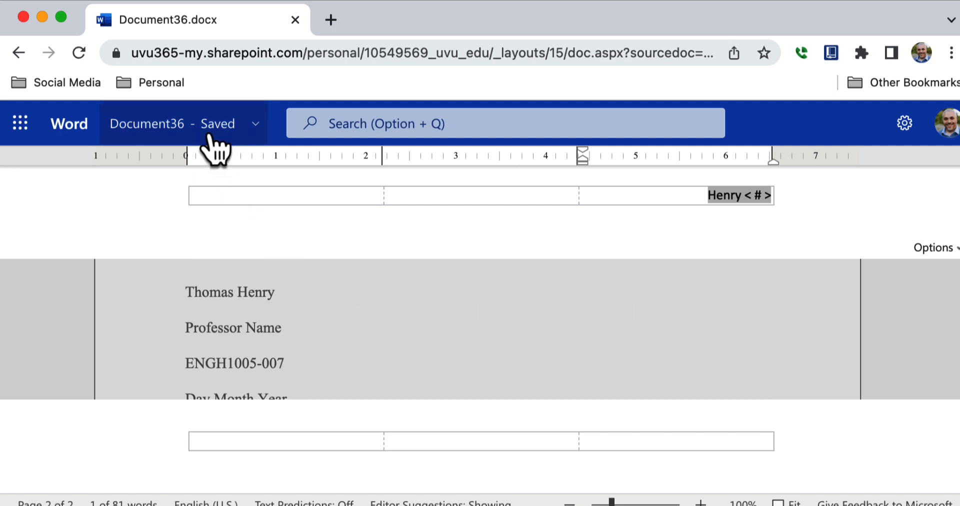
Step: Set the header's surname and page number to Times New Roman, size 12, then exit header editing
{"action": "mouse_move", "coordinate": [209, 136]}
{"action": "left_click", "coordinate": [94, 168]}
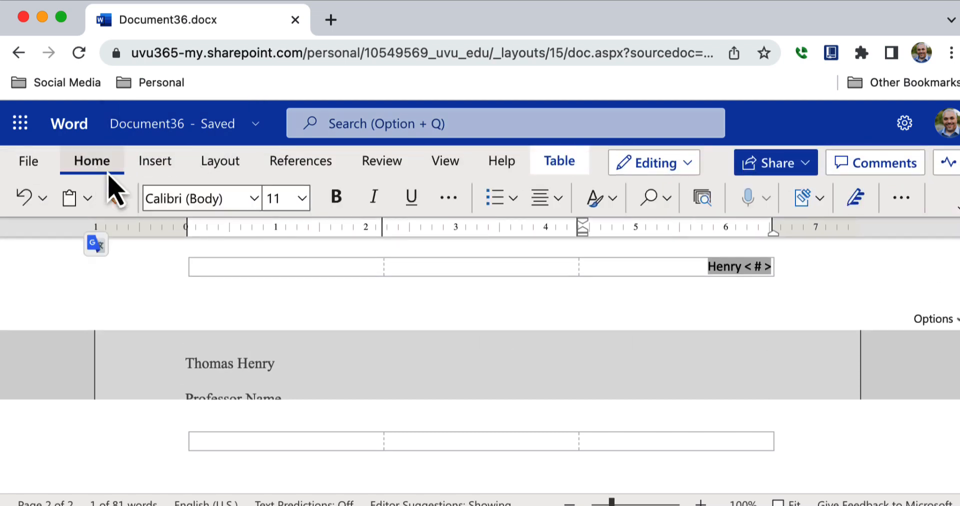
{"action": "left_click", "coordinate": [255, 205]}
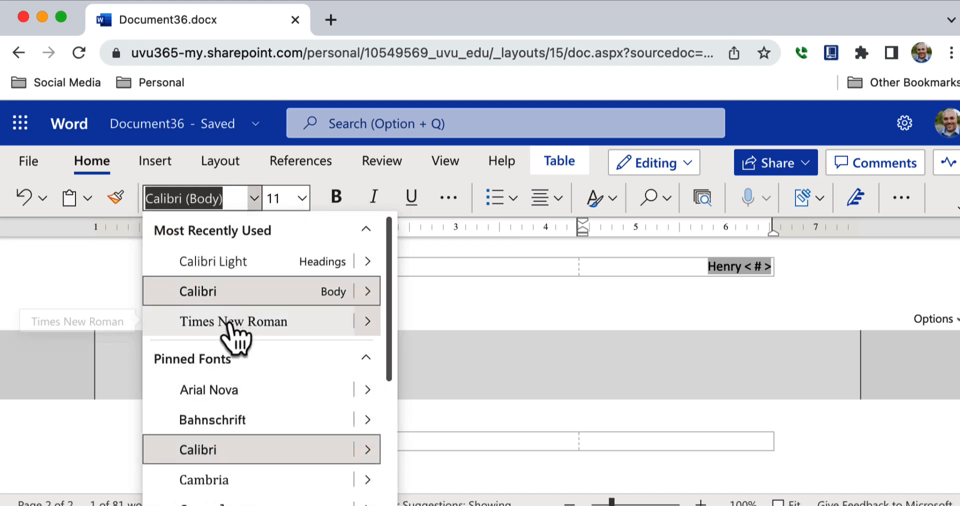
{"action": "left_click", "coordinate": [233, 334]}
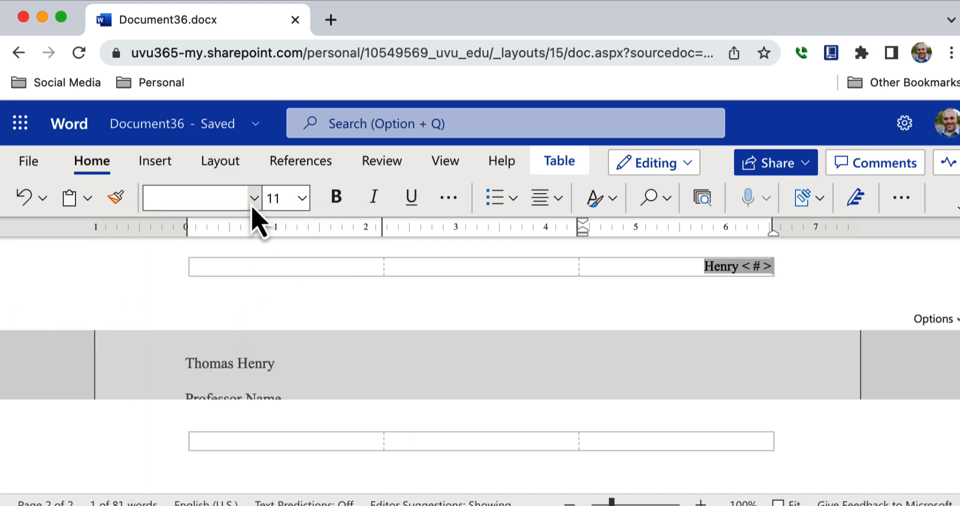
{"action": "left_click", "coordinate": [254, 201]}
{"action": "left_click", "coordinate": [253, 324]}
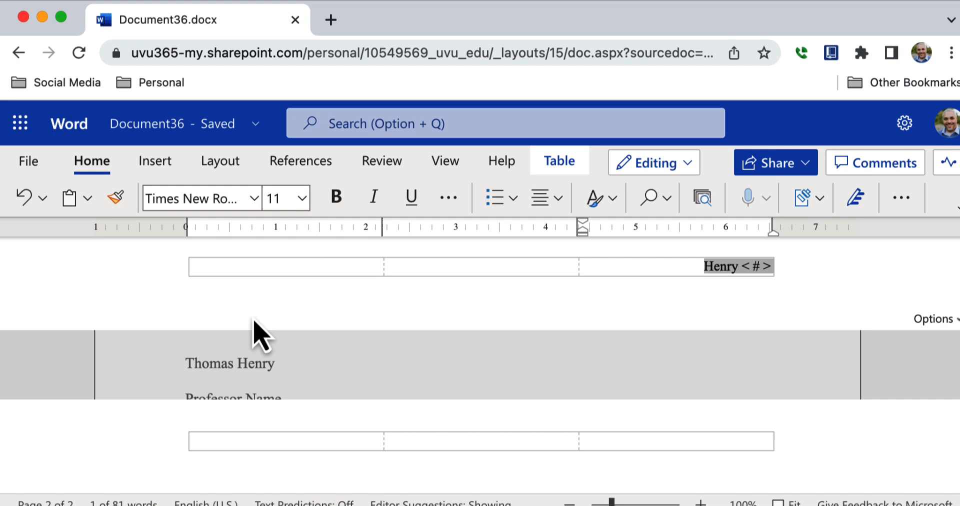
{"action": "left_click", "coordinate": [302, 198]}
{"action": "left_click", "coordinate": [283, 347]}
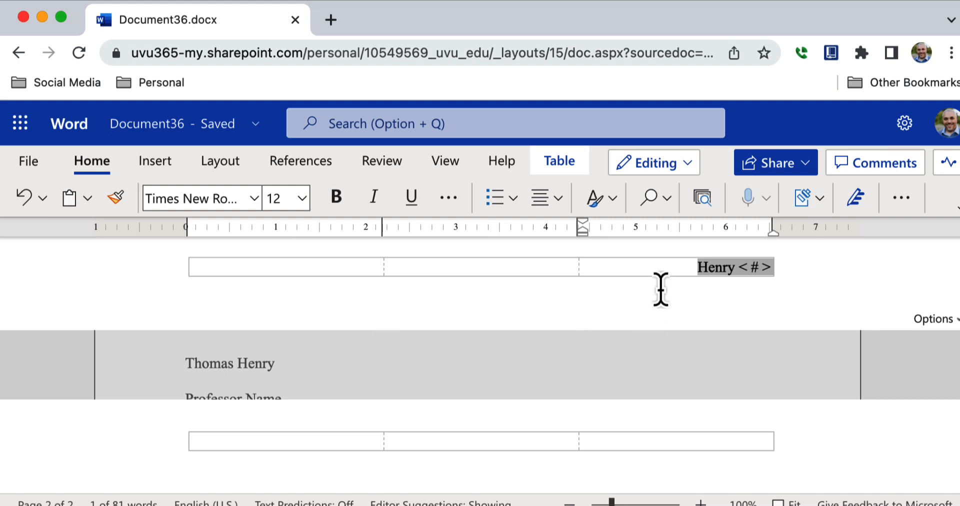
{"action": "left_click", "coordinate": [923, 323]}
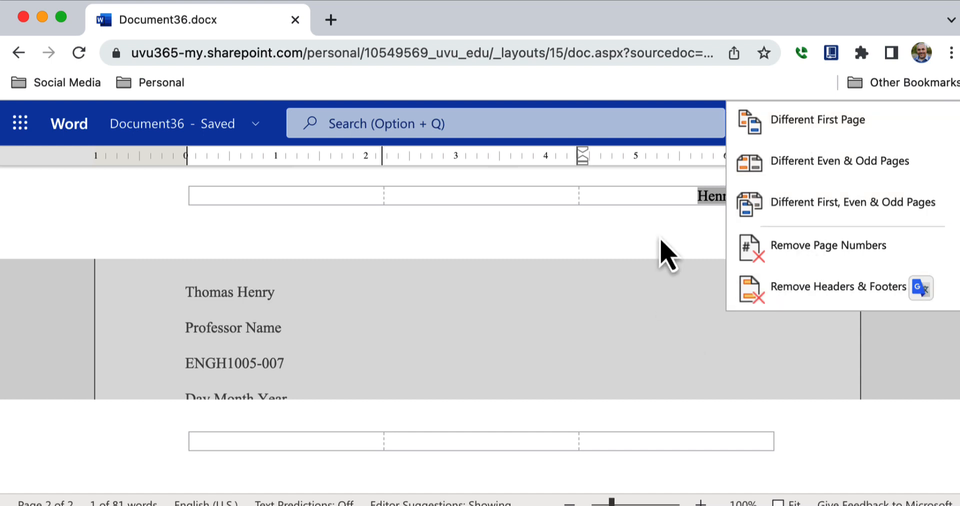
{"action": "double_click", "coordinate": [618, 316]}
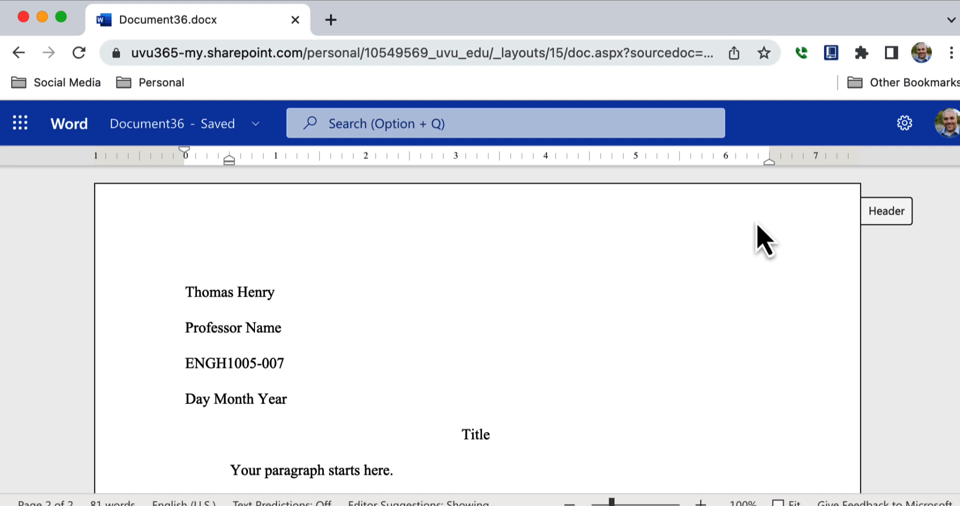
Step: Browse the File menu's New and Open pages
{"action": "mouse_move", "coordinate": [750, 101]}
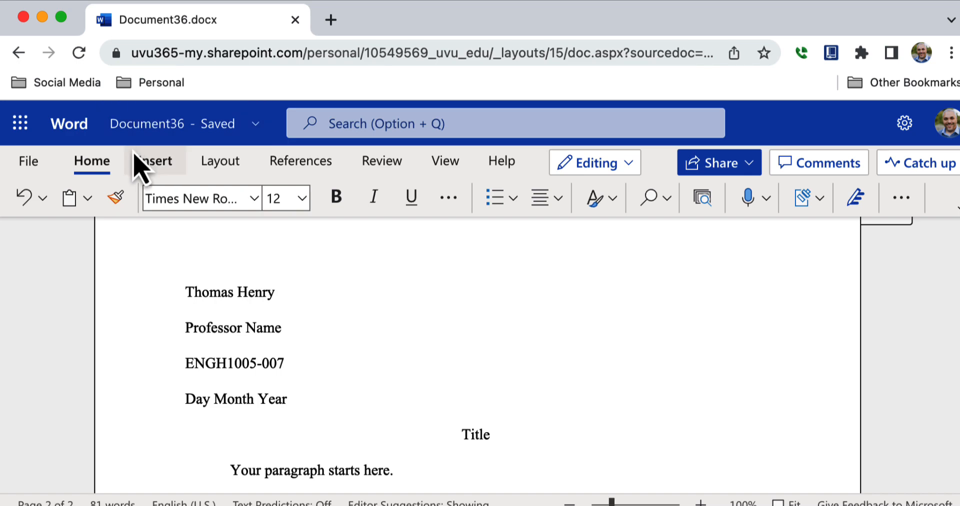
{"action": "left_click", "coordinate": [29, 161]}
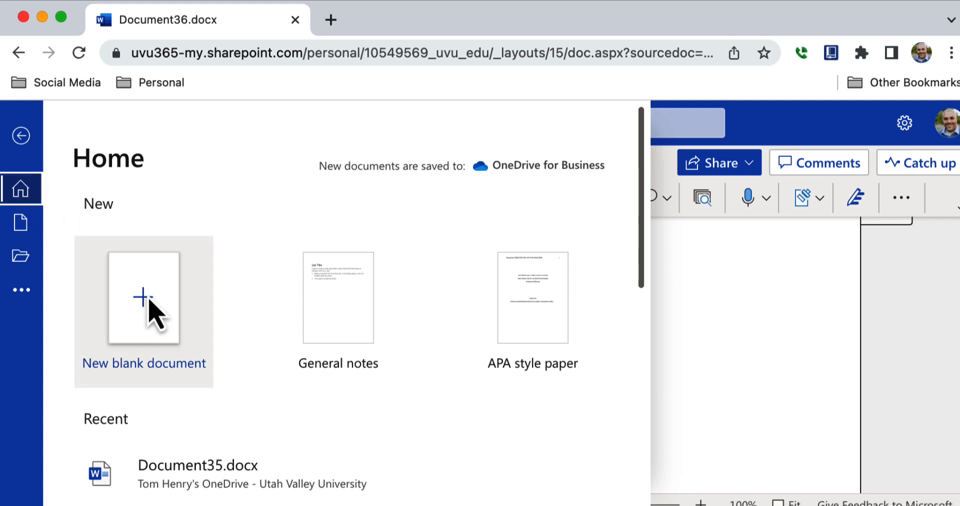
{"action": "left_click", "coordinate": [23, 230]}
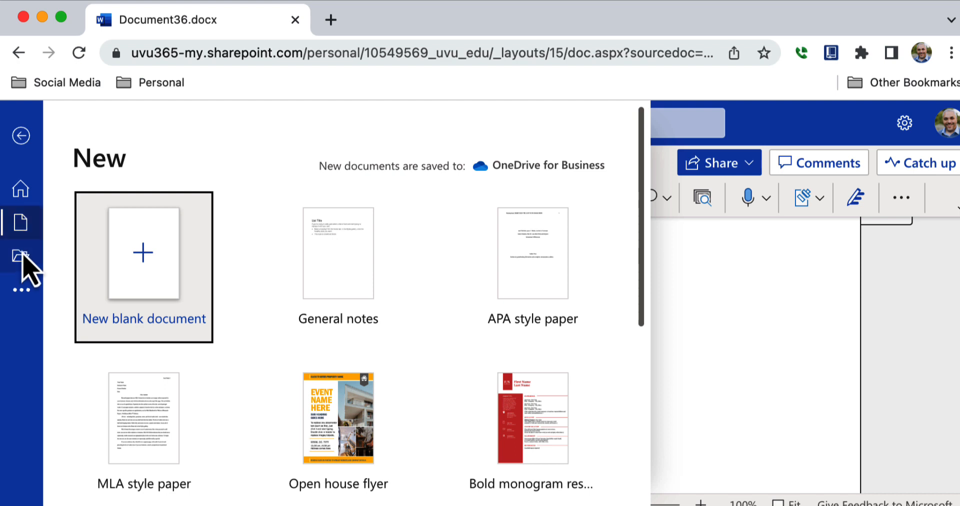
{"action": "left_click", "coordinate": [21, 256]}
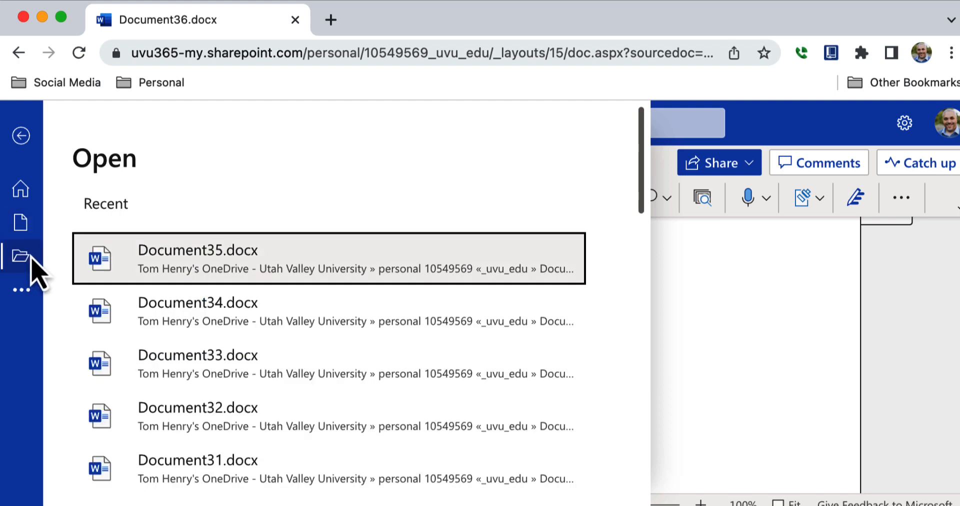
Step: Save a copy of the paper as MLA_thing in Documents
{"action": "left_click", "coordinate": [24, 293]}
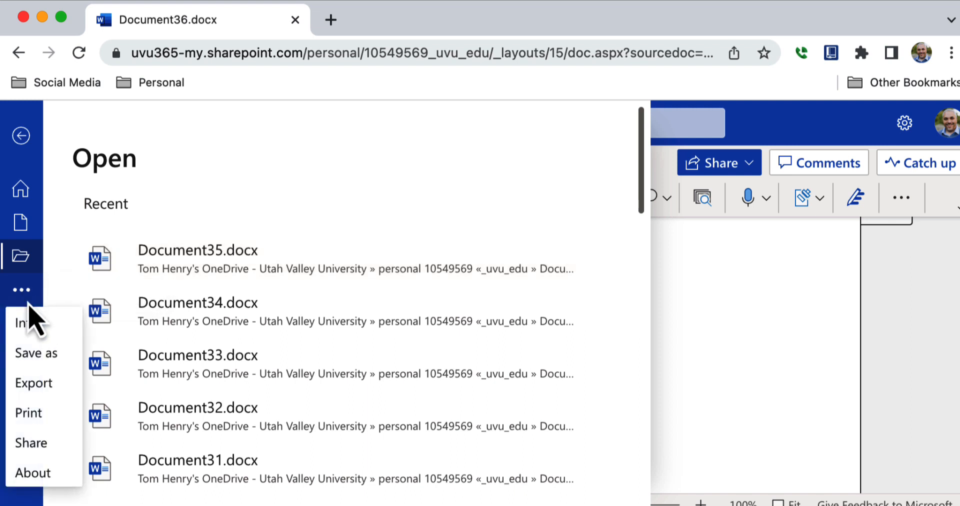
{"action": "left_click", "coordinate": [31, 354]}
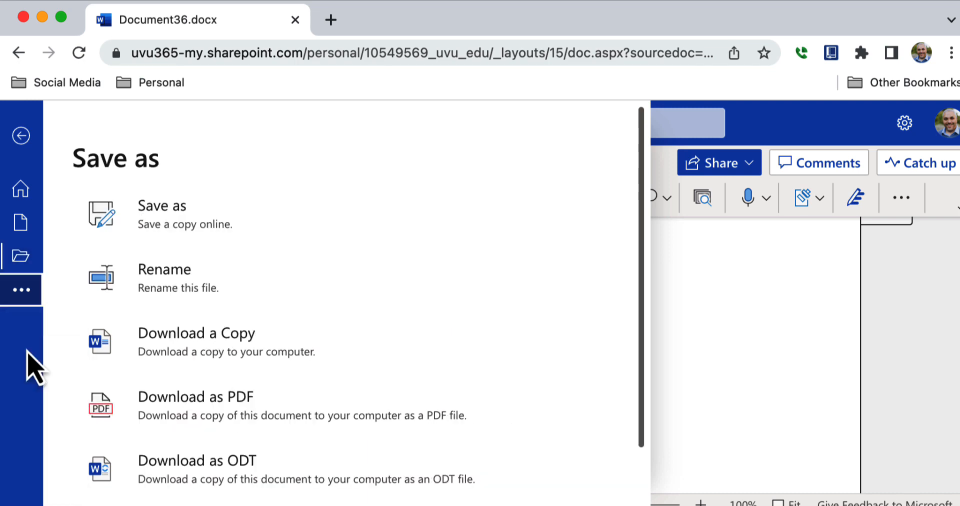
{"action": "left_click", "coordinate": [169, 225]}
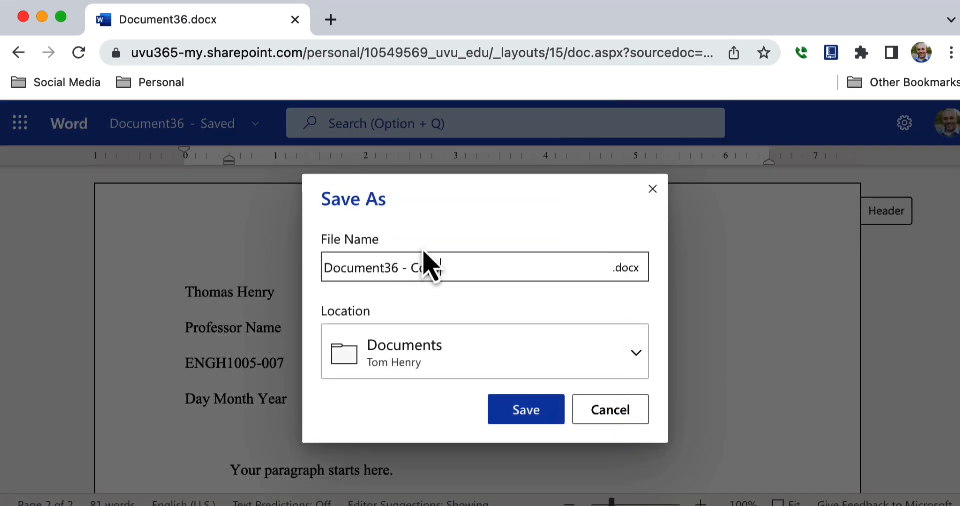
{"action": "left_click_drag", "start_coordinate": [454, 268], "coordinate": [261, 263]}
{"action": "type", "text": "MLA_thing"}
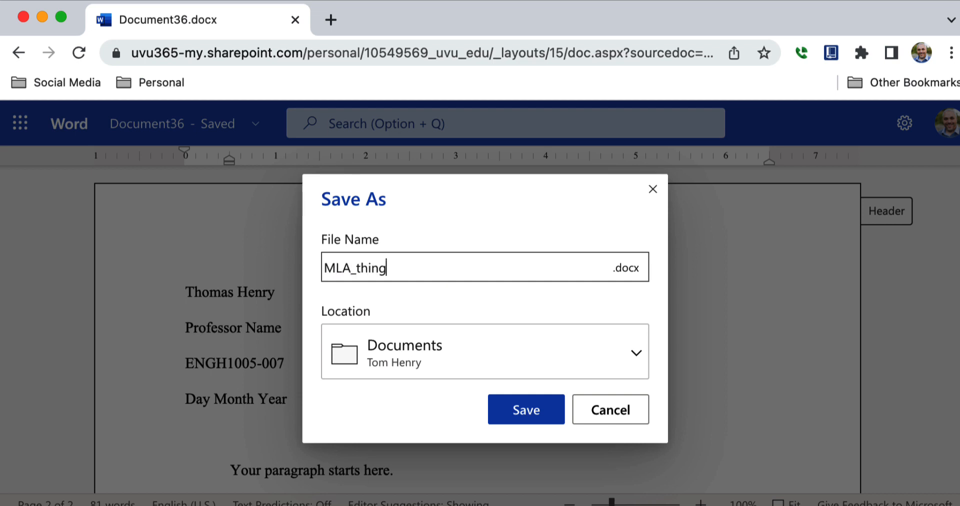
{"action": "left_click", "coordinate": [531, 410]}
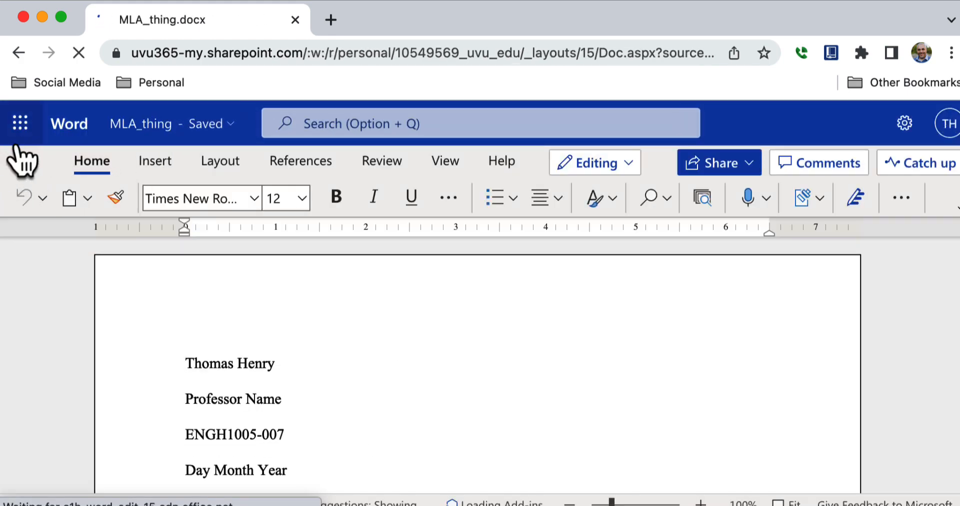
Step: View the document's file name, location and save status from its title
{"action": "left_click", "coordinate": [27, 164]}
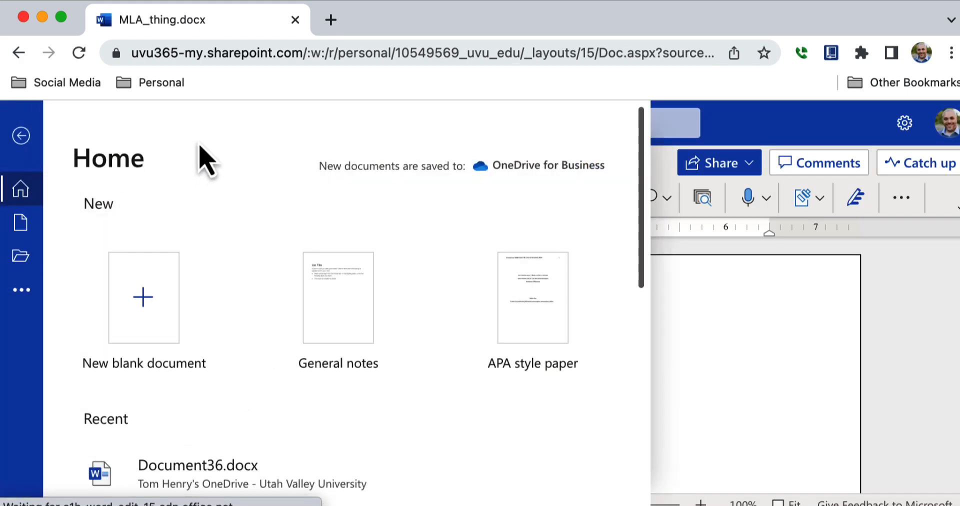
{"action": "left_click", "coordinate": [735, 368]}
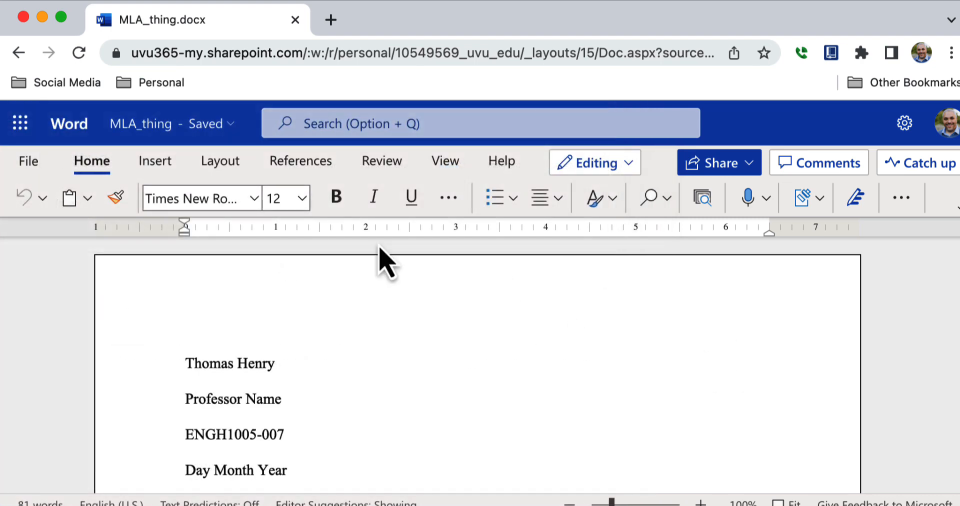
{"action": "left_click", "coordinate": [230, 125]}
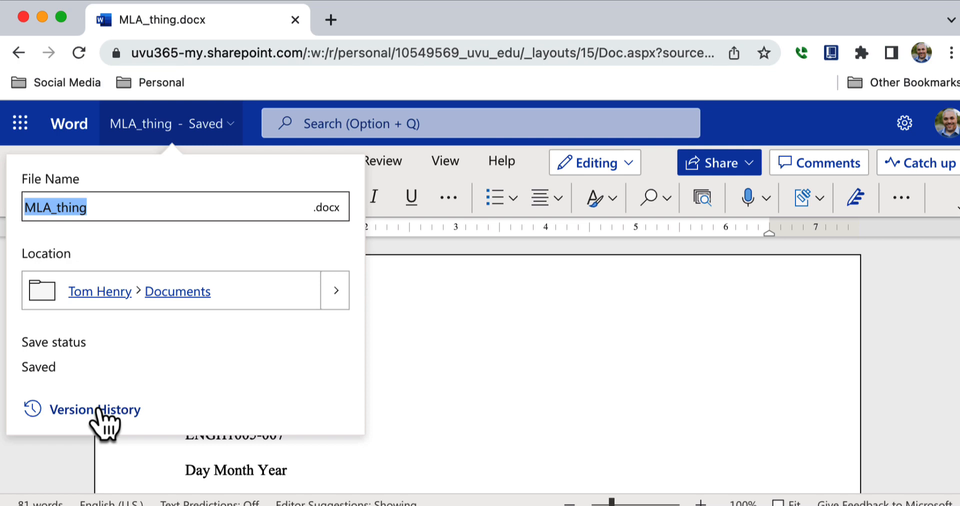
{"action": "left_click", "coordinate": [406, 343]}
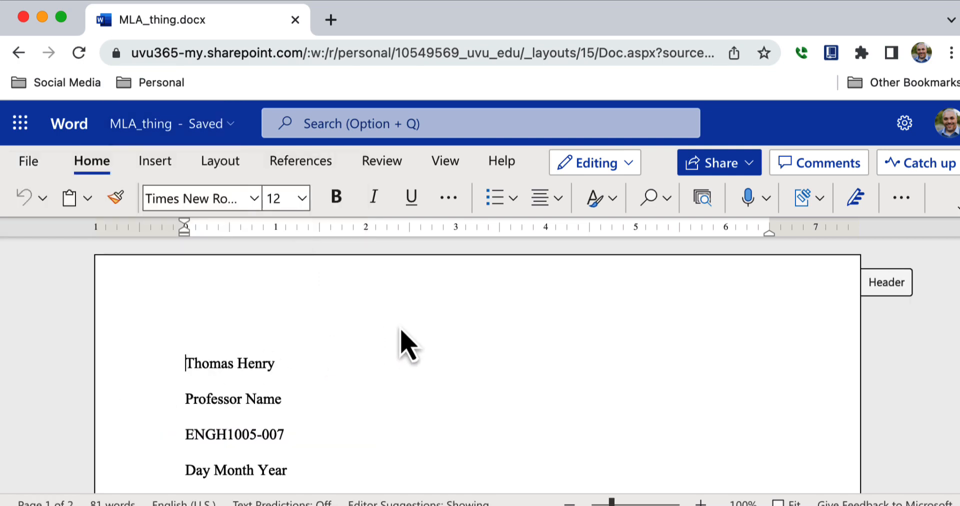
Step: Look through the File menu's Save as, Export and Print pages
{"action": "left_click", "coordinate": [34, 166]}
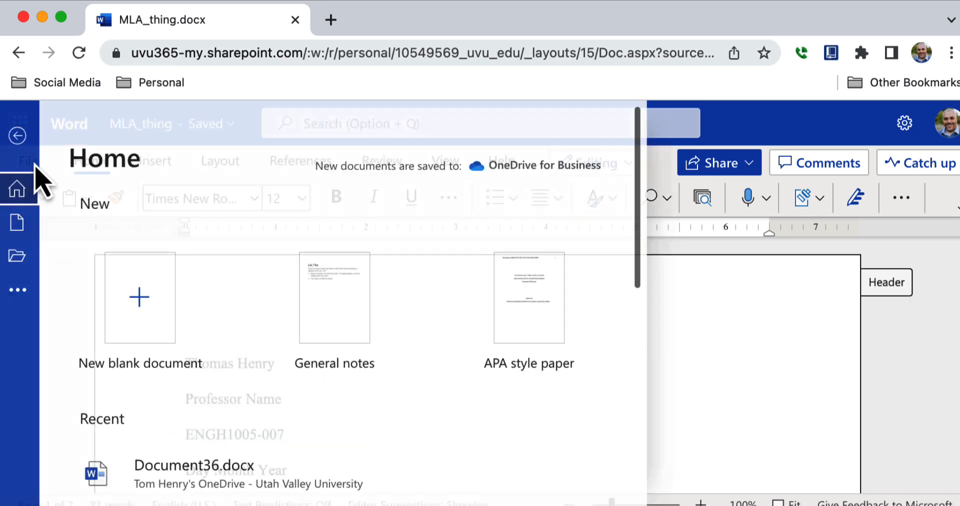
{"action": "left_click", "coordinate": [22, 289]}
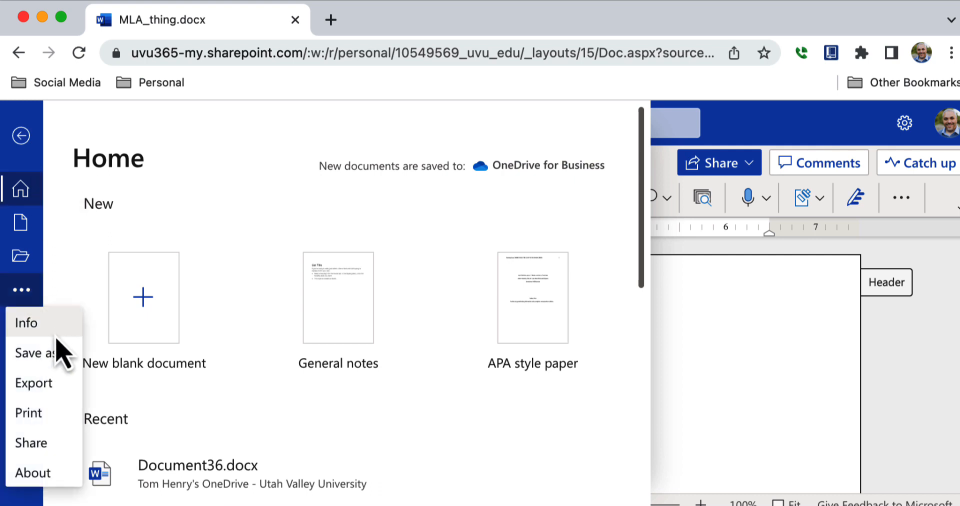
{"action": "left_click", "coordinate": [46, 361]}
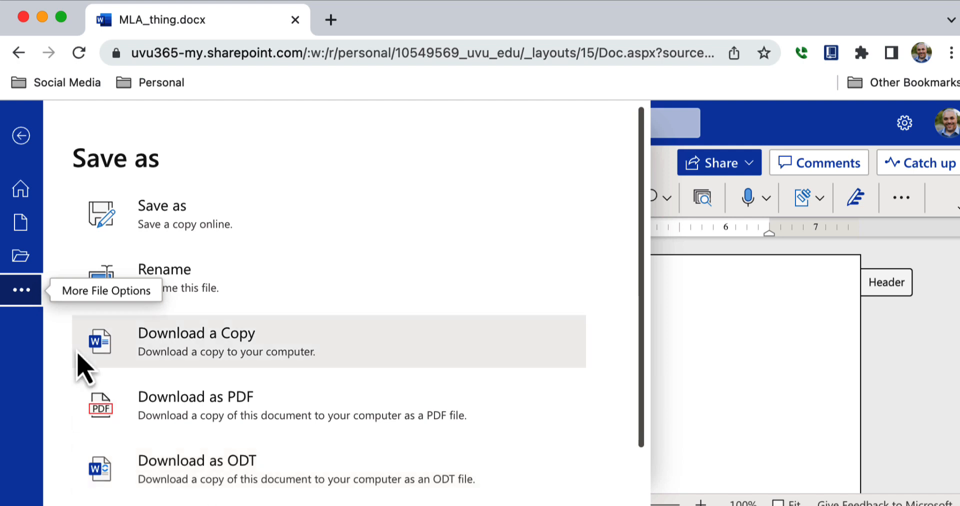
{"action": "left_click", "coordinate": [30, 299]}
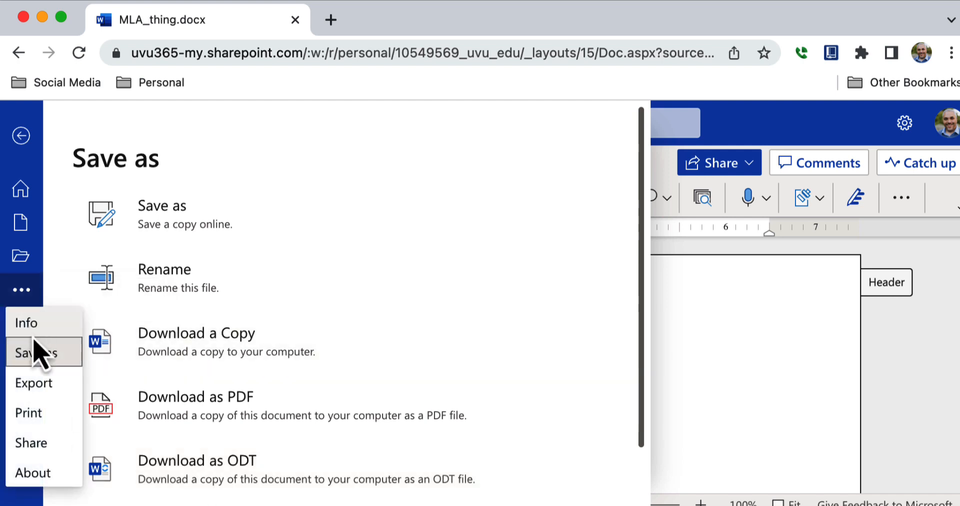
{"action": "left_click", "coordinate": [35, 388]}
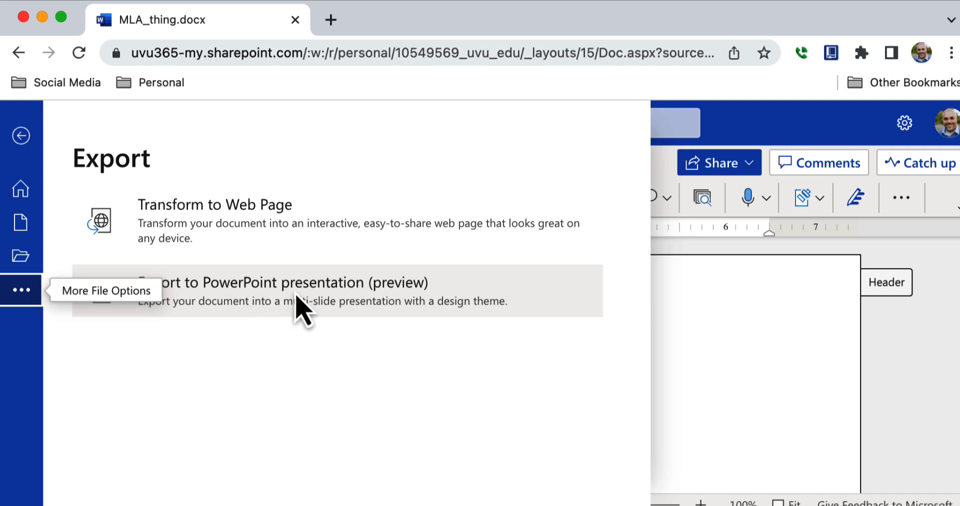
{"action": "left_click", "coordinate": [23, 296]}
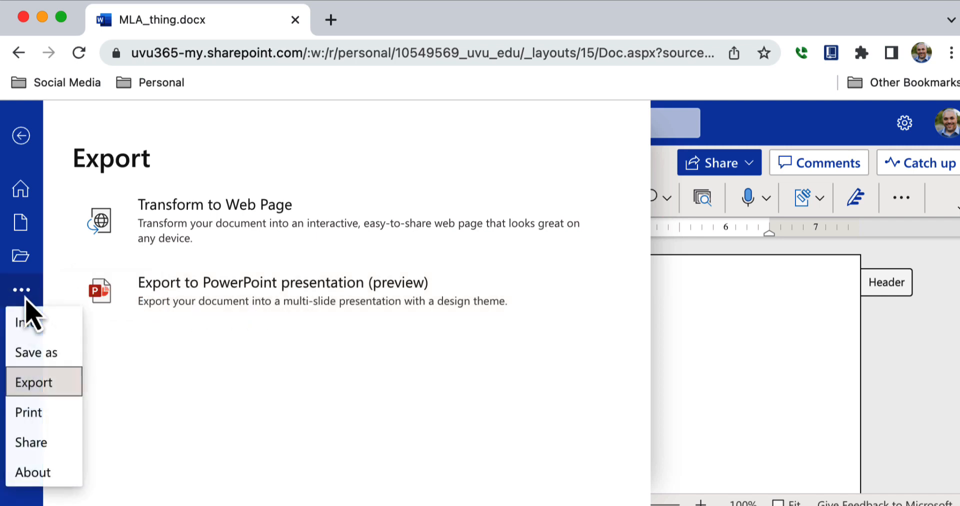
{"action": "left_click", "coordinate": [44, 415]}
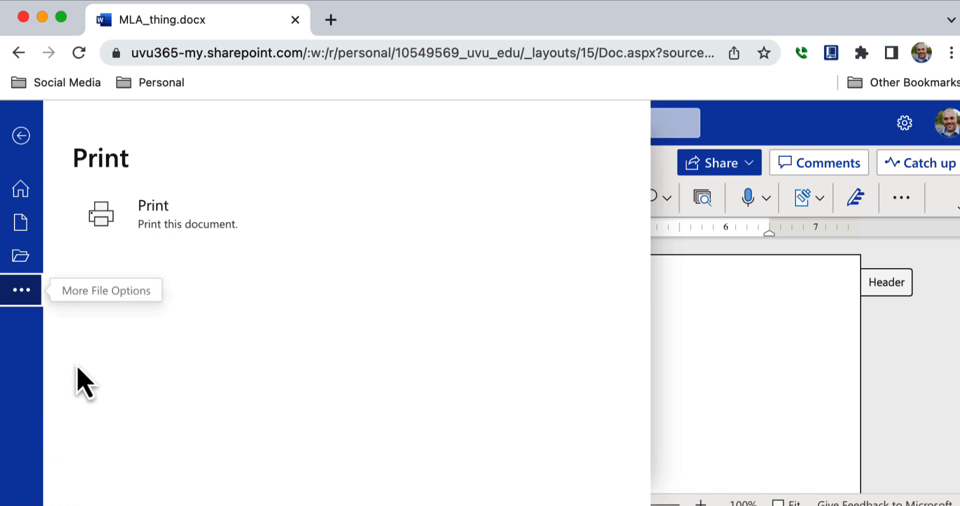
Step: Open the print preview, leave Save as PDF as destination, cancel, and dismiss the notice
{"action": "left_click", "coordinate": [209, 234]}
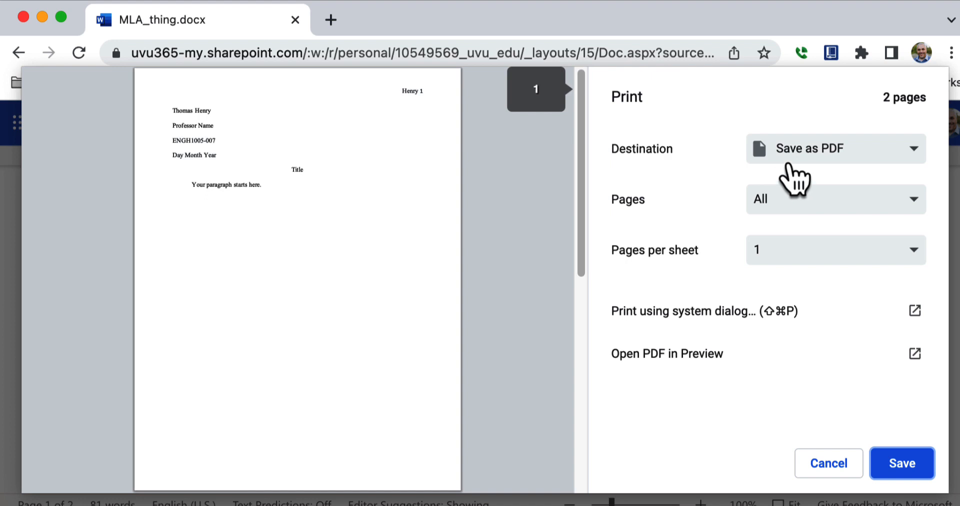
{"action": "left_click", "coordinate": [789, 159]}
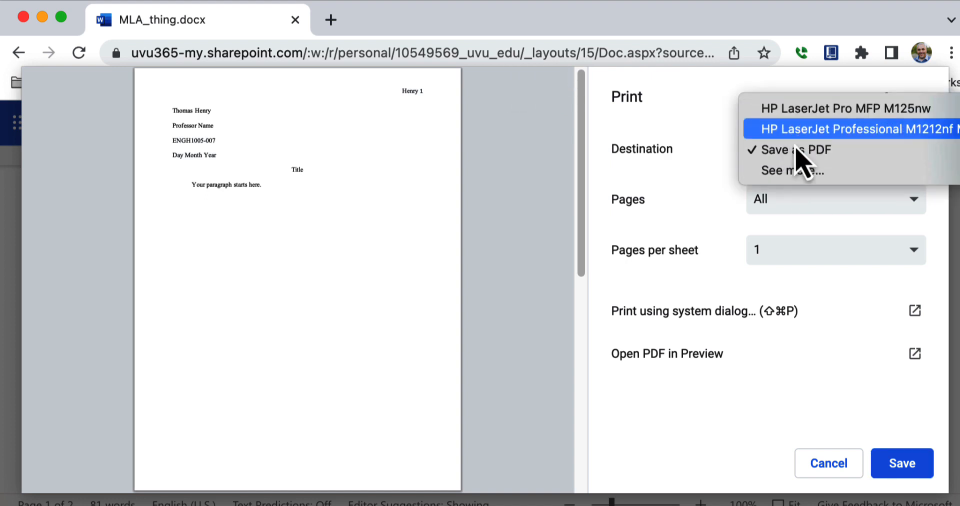
{"action": "left_click", "coordinate": [842, 464]}
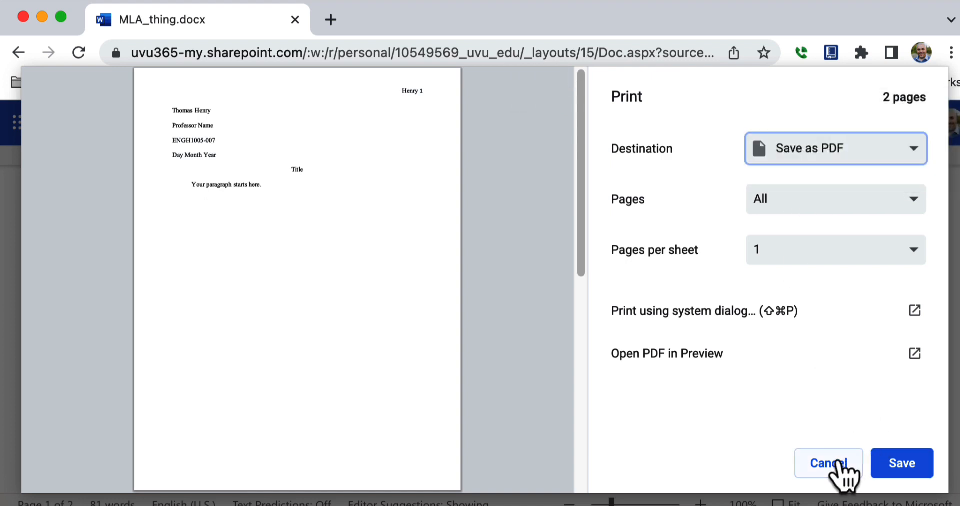
{"action": "left_click", "coordinate": [840, 470]}
{"action": "left_click", "coordinate": [640, 358]}
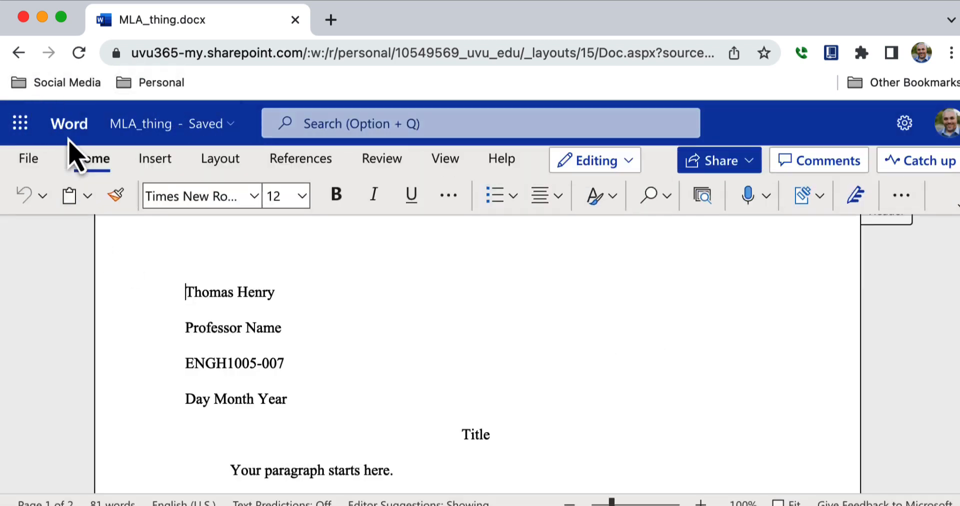
Step: Open the Send link dialog for MLA_thing.docx from the File menu's Share options
{"action": "left_click", "coordinate": [31, 159]}
{"action": "left_click", "coordinate": [22, 290]}
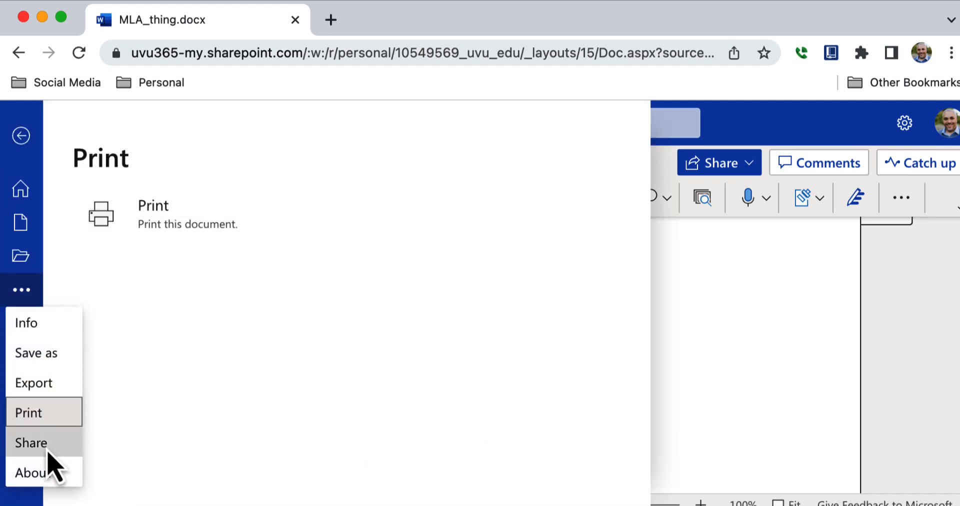
{"action": "left_click", "coordinate": [48, 451]}
{"action": "left_click", "coordinate": [244, 237]}
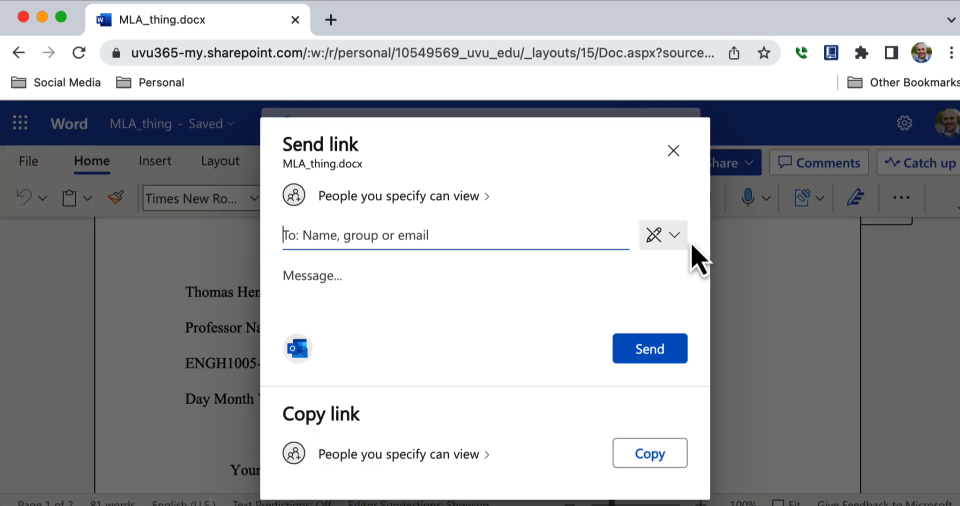
Step: Review the link's permission and access settings, then close the dialog without sending
{"action": "left_click", "coordinate": [679, 243]}
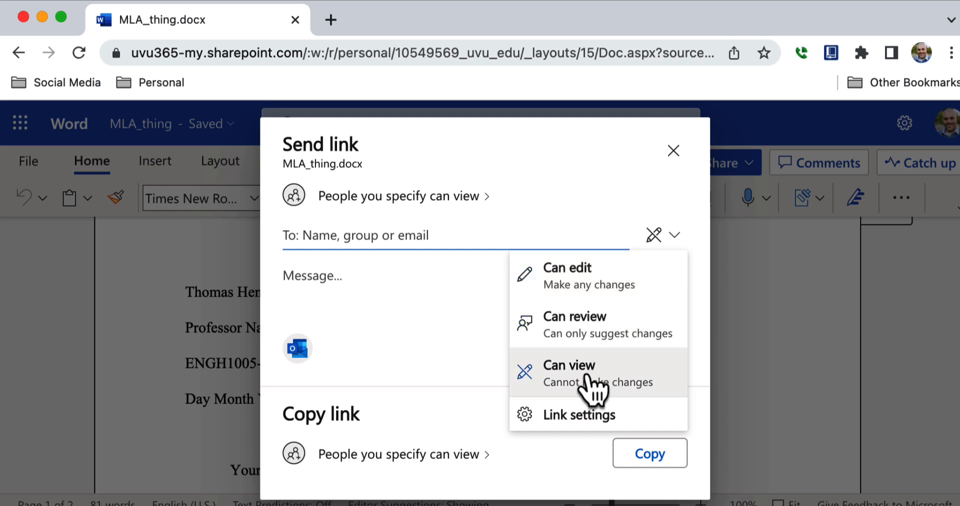
{"action": "left_click", "coordinate": [576, 416]}
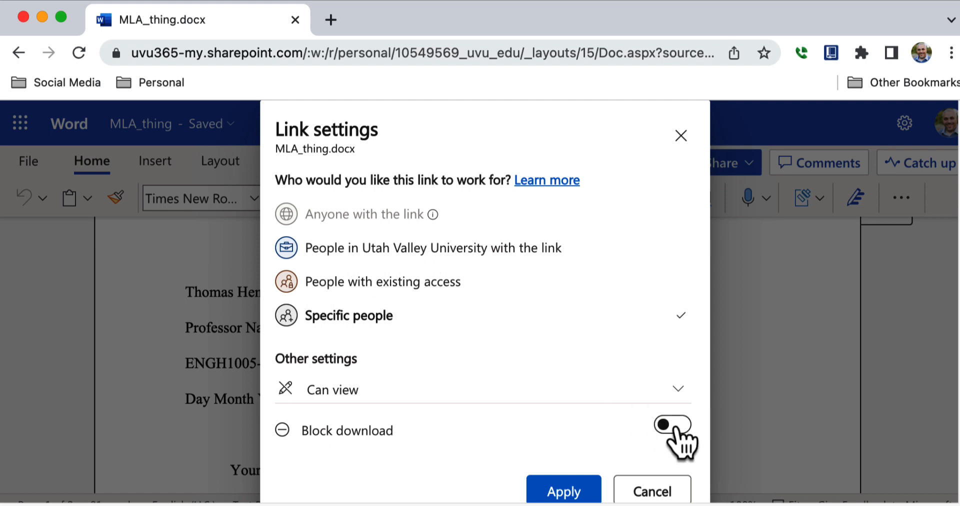
{"action": "left_click", "coordinate": [674, 396]}
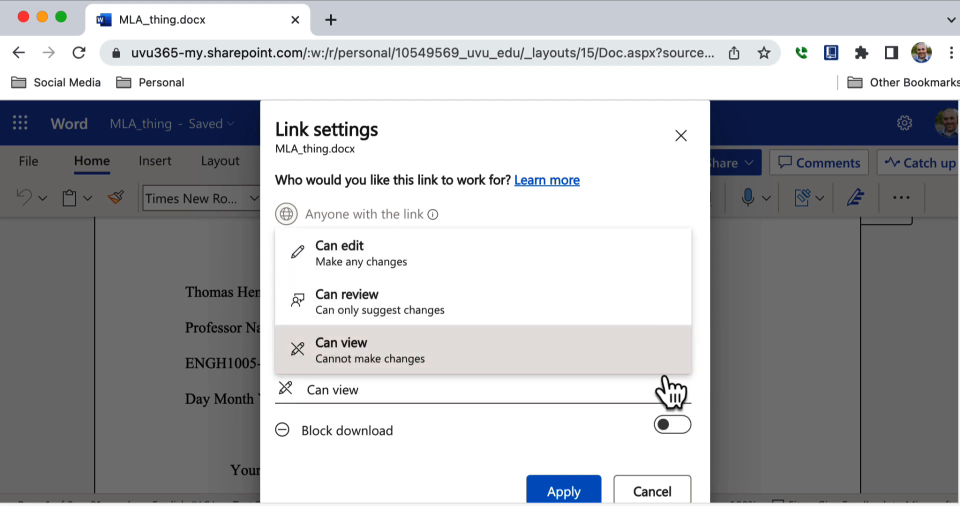
{"action": "left_click", "coordinate": [660, 493]}
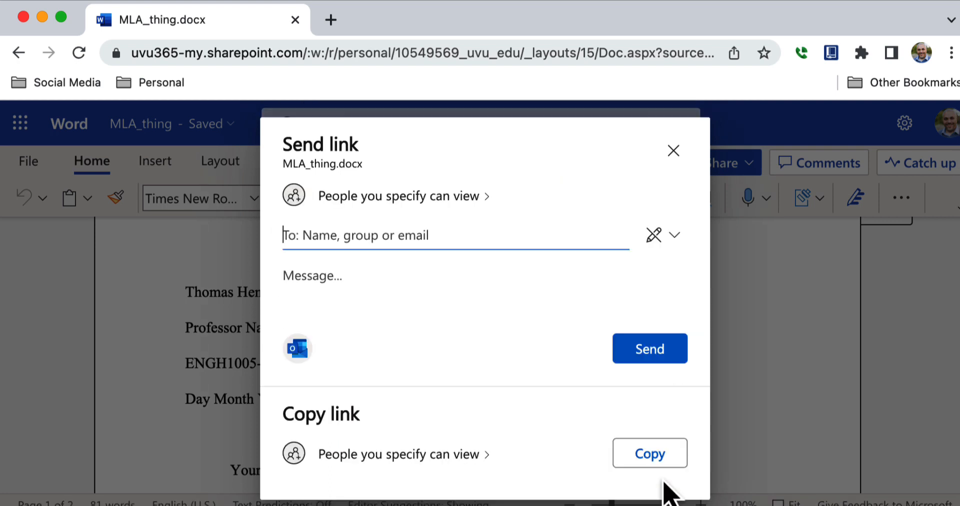
{"action": "left_click", "coordinate": [677, 152]}
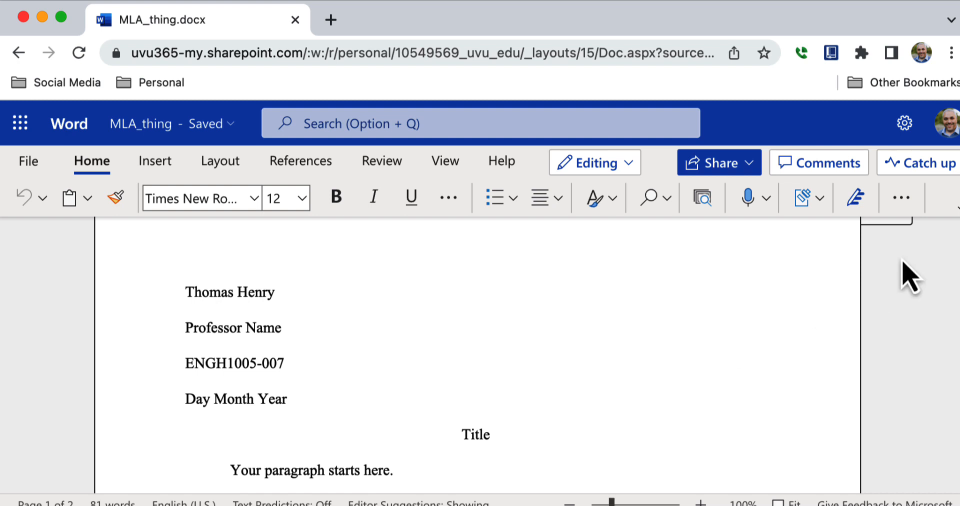
Step: Type lines Hello, Doctor and Name Continue Yesterday Tomorrow after 'Your paragraph starts here.', then select them
{"action": "left_click", "coordinate": [654, 463]}
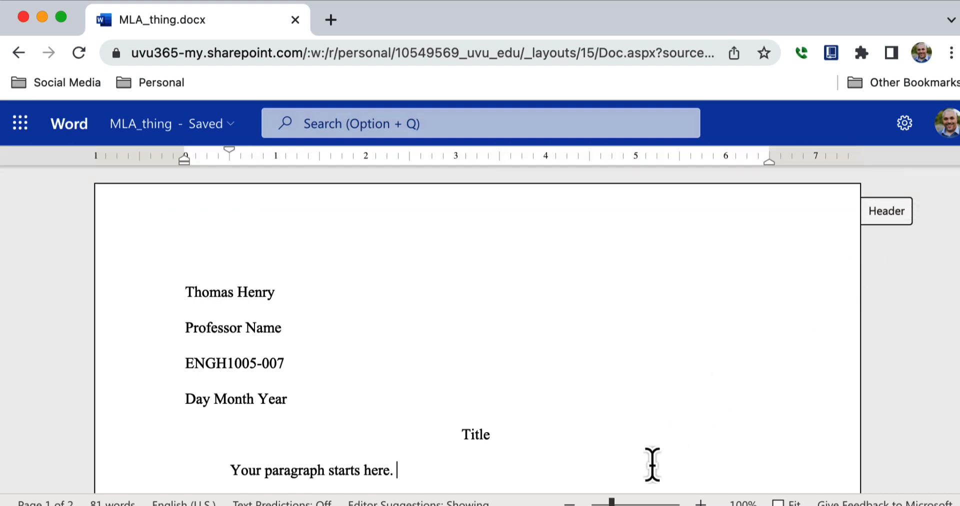
{"action": "key", "text": "Return"}
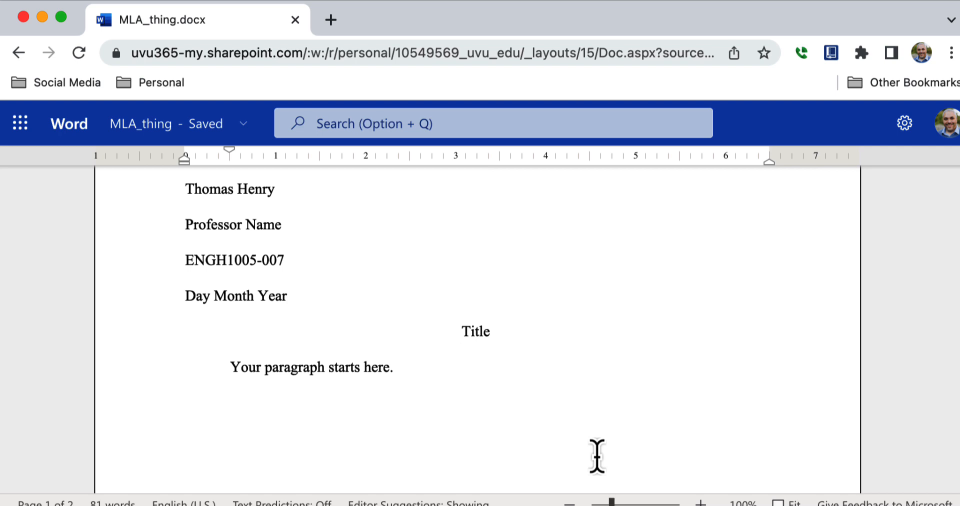
{"action": "type", "text": "Hello"}
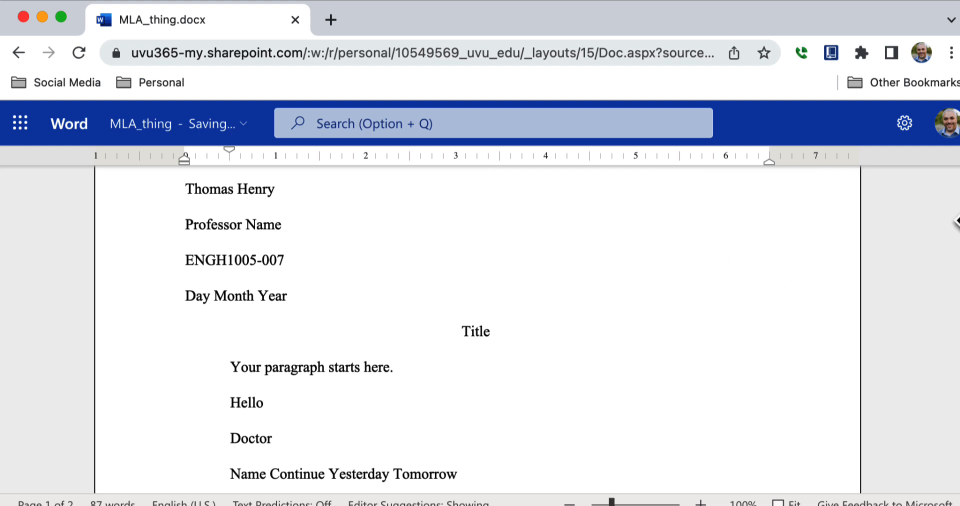
{"action": "scroll", "coordinate": [338, 330], "scroll_direction": "up", "scroll_amount": 3}
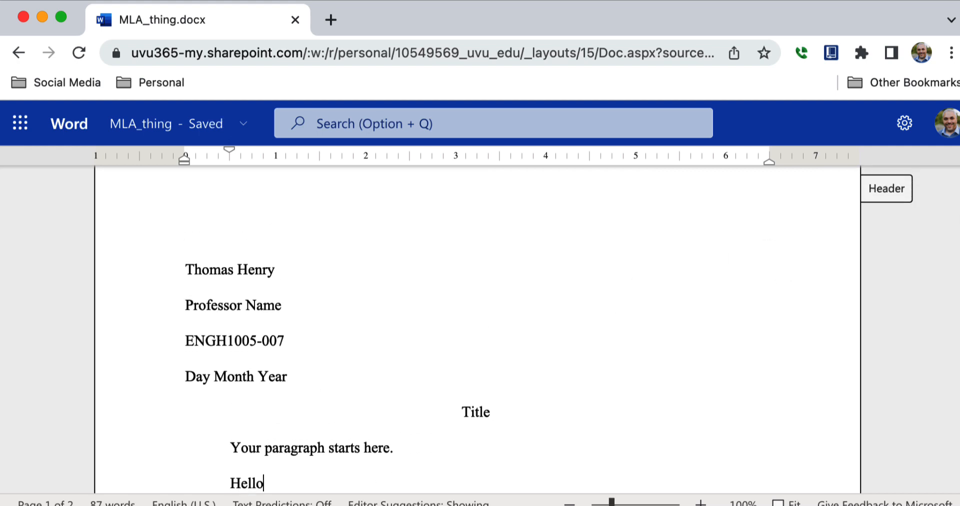
{"action": "left_click_drag", "start_coordinate": [328, 478], "coordinate": [227, 227]}
{"action": "left_click", "coordinate": [609, 387]}
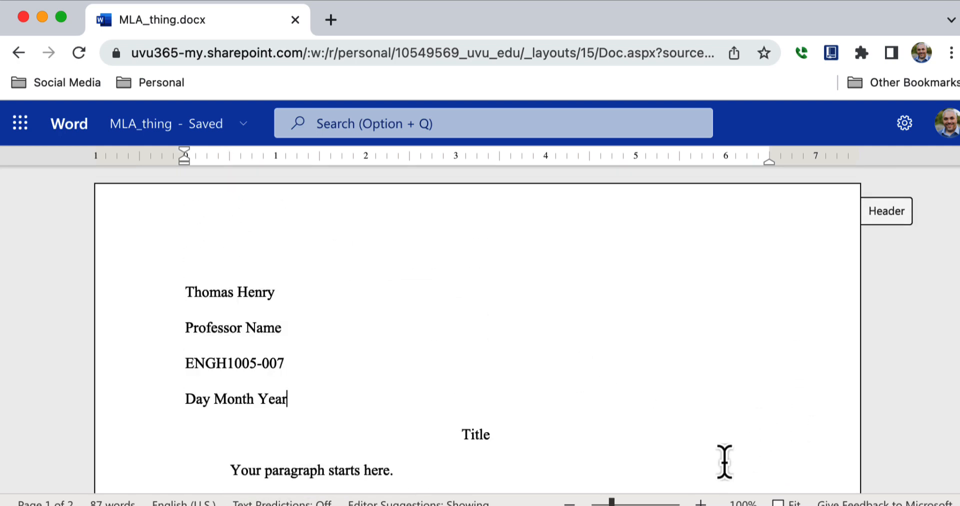
{"action": "key", "text": "Down"}
{"action": "key", "text": "Down"}
{"action": "key", "text": "Down"}
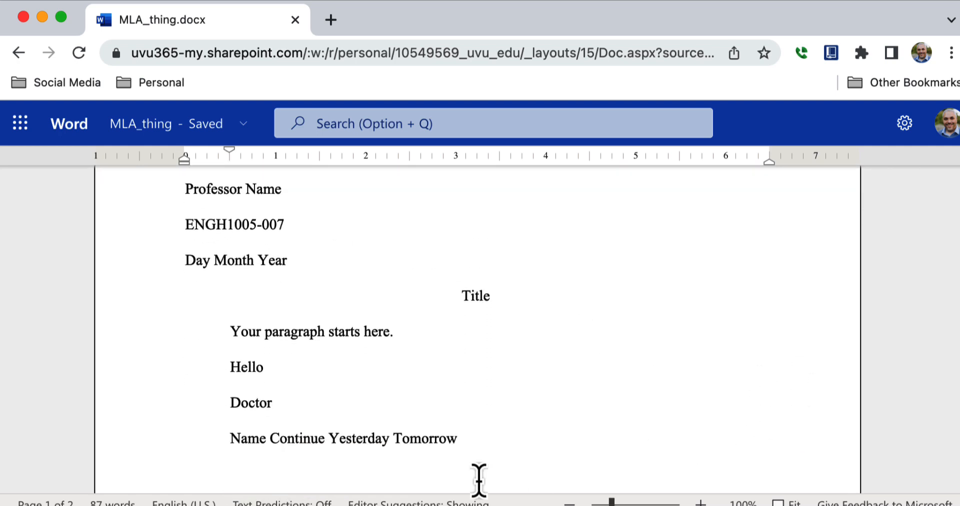
{"action": "left_click_drag", "start_coordinate": [457, 438], "coordinate": [225, 355]}
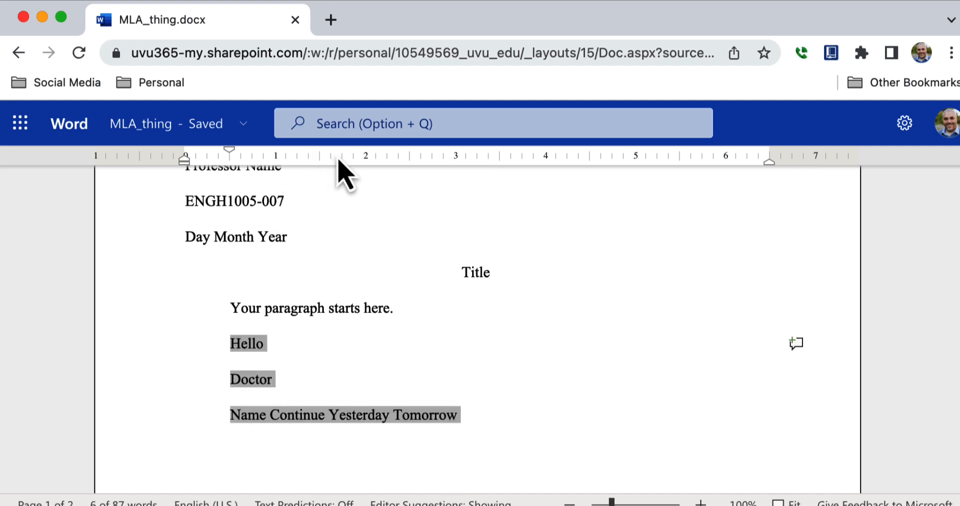
Step: Toggle bold, italic and underline on and off for the Hello, Doctor and Name lines
{"action": "mouse_move", "coordinate": [345, 108]}
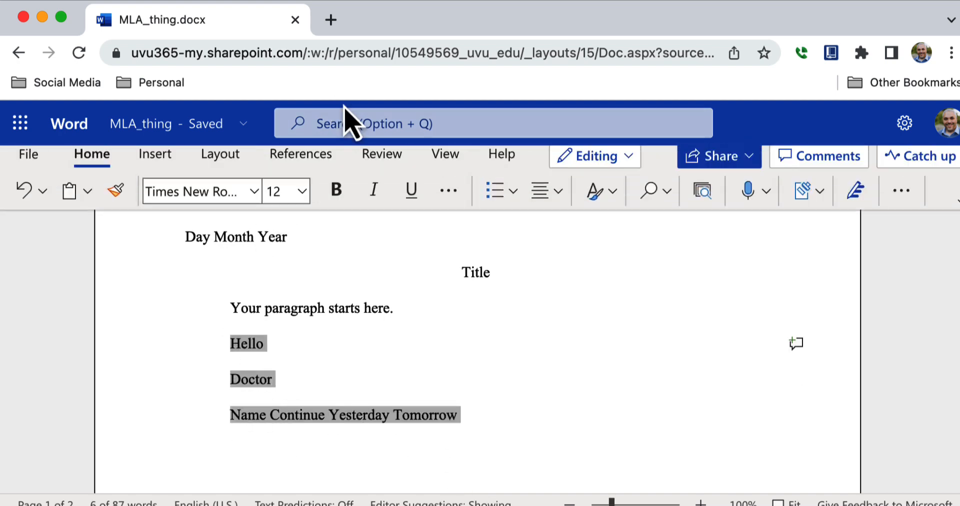
{"action": "left_click", "coordinate": [337, 203]}
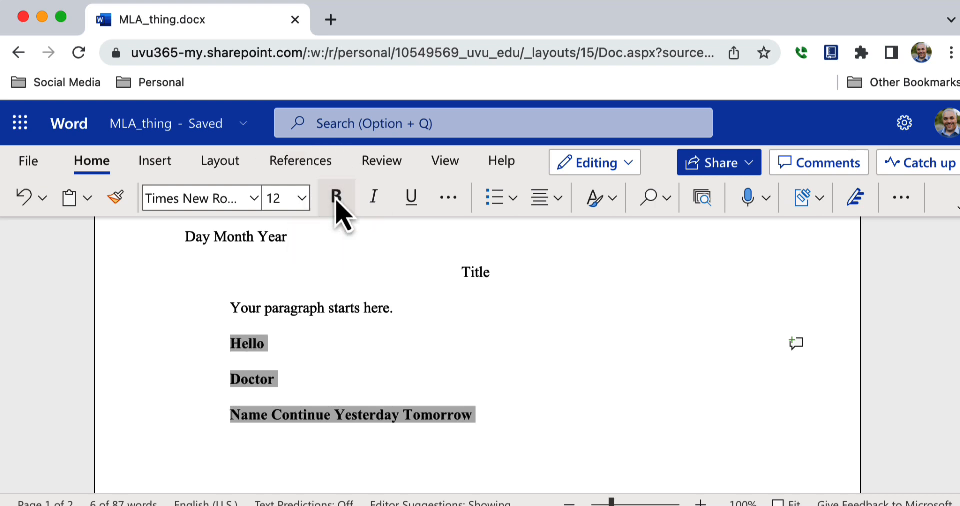
{"action": "left_click", "coordinate": [340, 206]}
{"action": "left_click", "coordinate": [383, 201]}
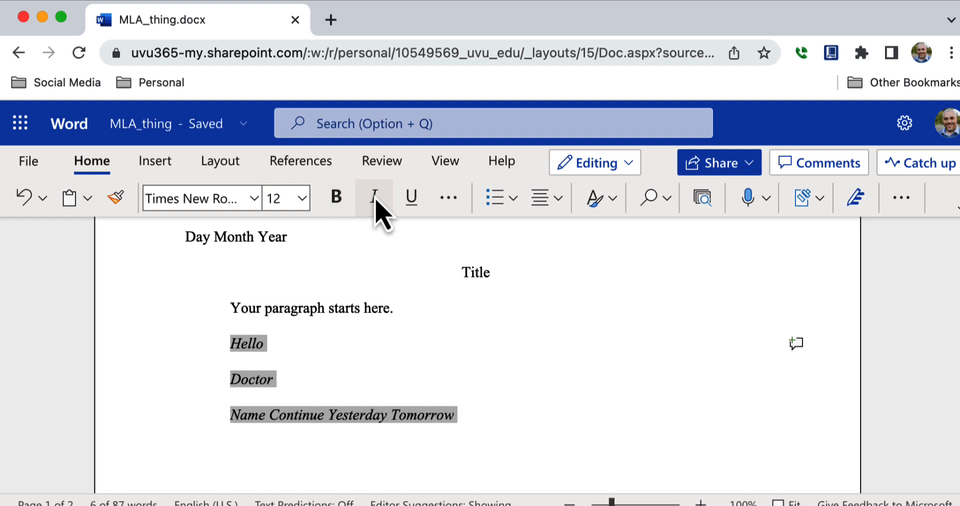
{"action": "left_click", "coordinate": [382, 201]}
{"action": "left_click", "coordinate": [404, 206]}
{"action": "left_click", "coordinate": [405, 206]}
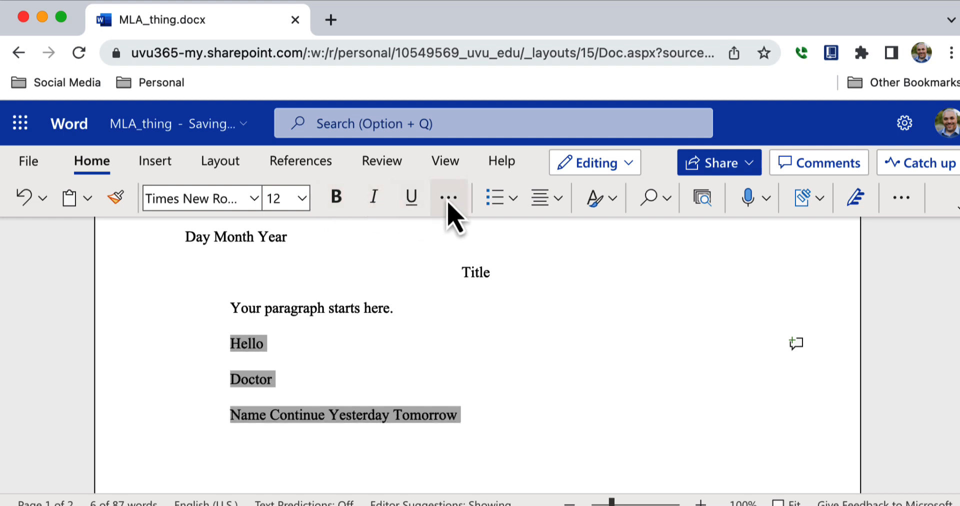
Step: Browse the extra font and bullet list options, then left-align the selected lines
{"action": "left_click", "coordinate": [450, 207]}
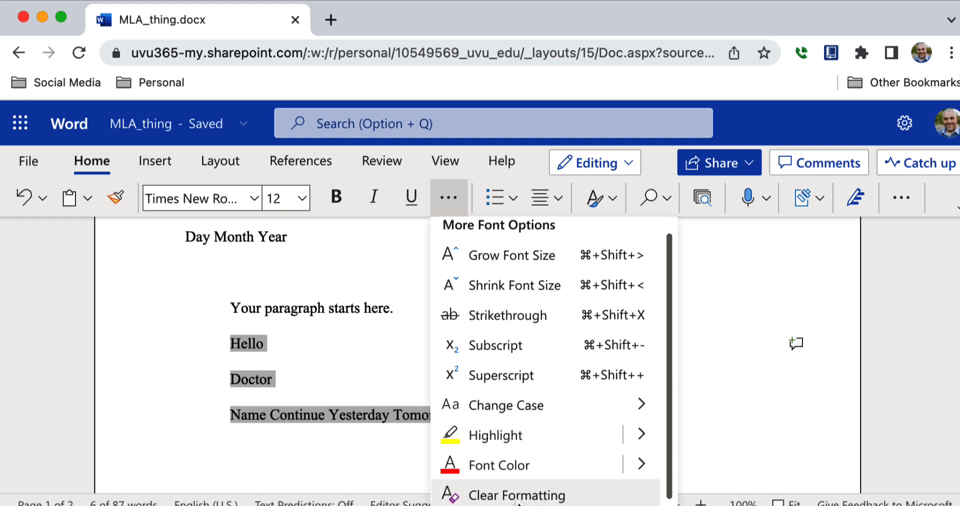
{"action": "left_click", "coordinate": [512, 209]}
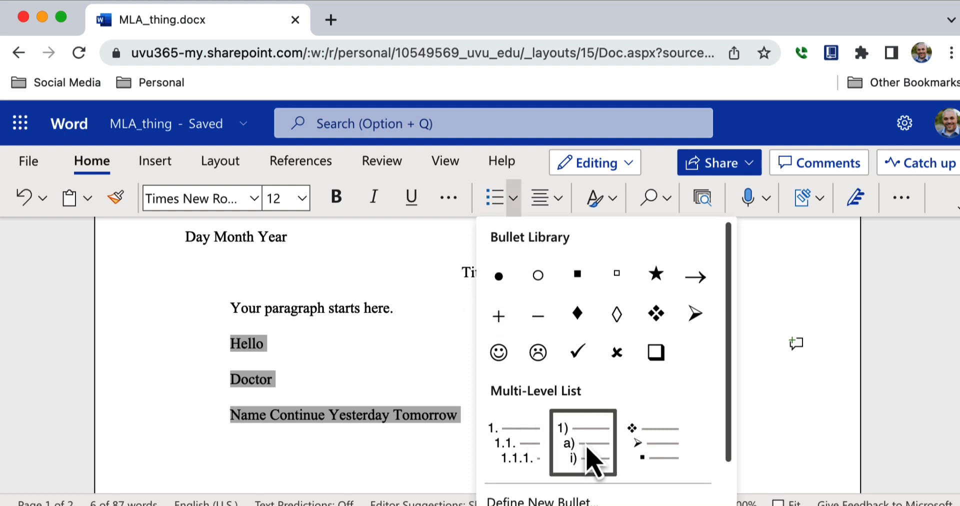
{"action": "left_click_drag", "start_coordinate": [730, 411], "coordinate": [718, 450]}
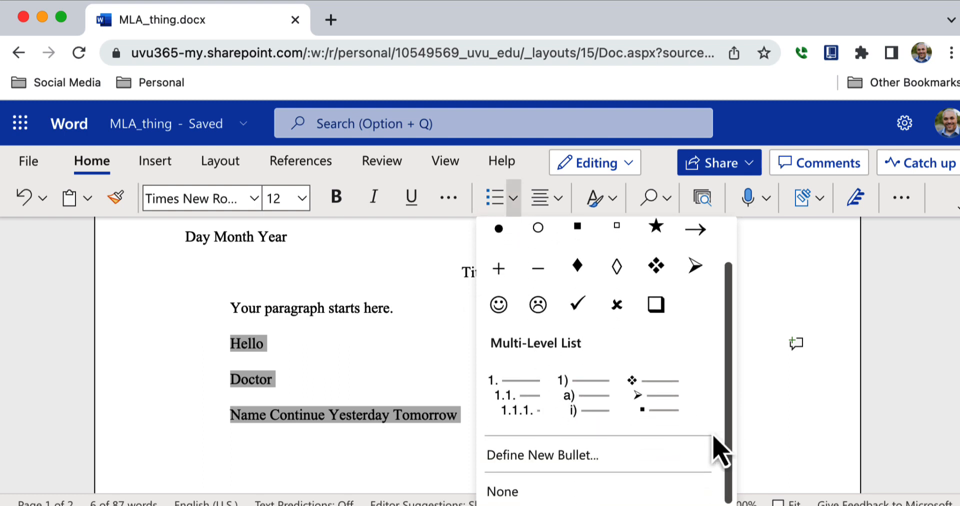
{"action": "left_click", "coordinate": [559, 200]}
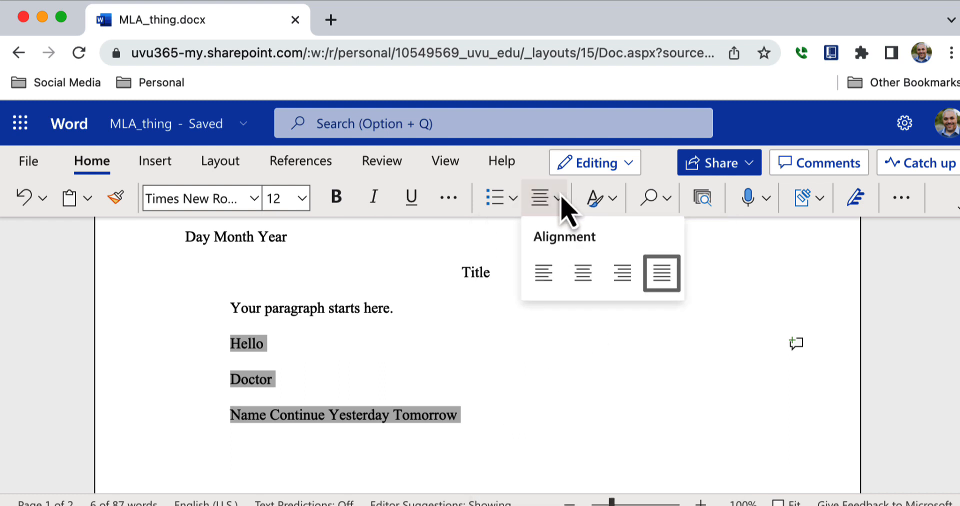
{"action": "left_click", "coordinate": [546, 280]}
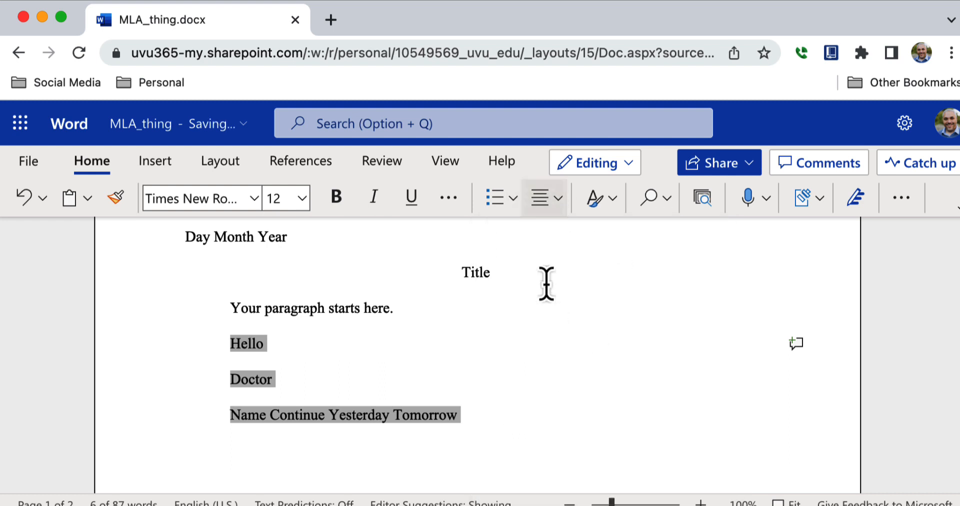
Step: Apply Clear Formatting from the Styles gallery so the three lines revert to Calibri 11
{"action": "left_click", "coordinate": [616, 208]}
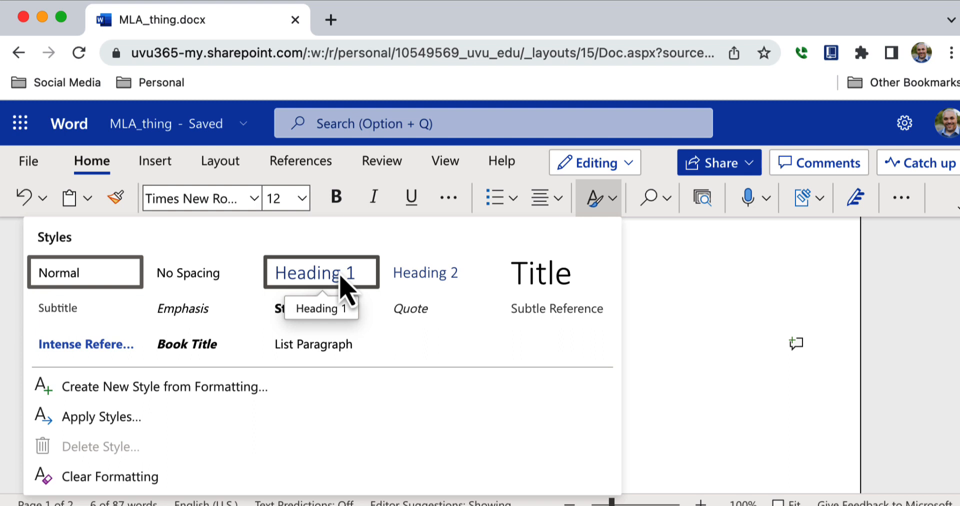
{"action": "left_click", "coordinate": [151, 477]}
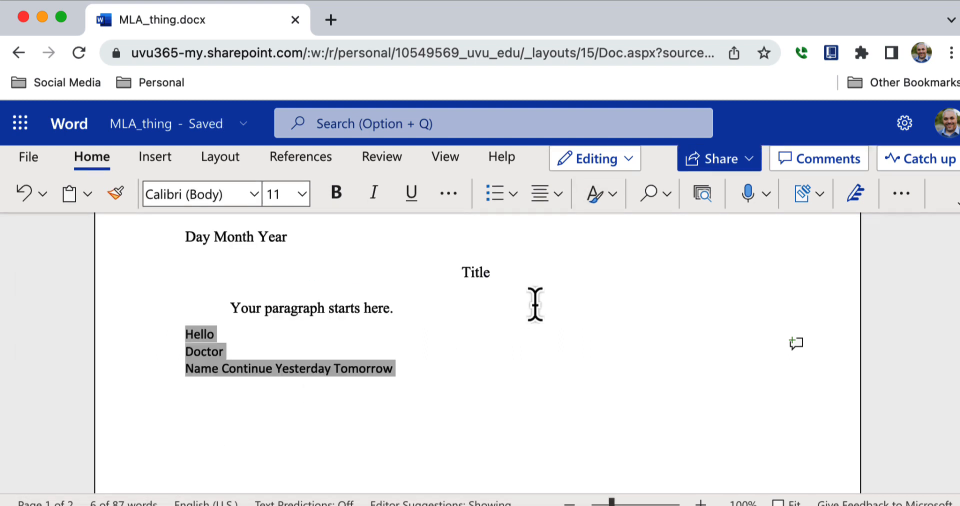
{"action": "left_click", "coordinate": [535, 304]}
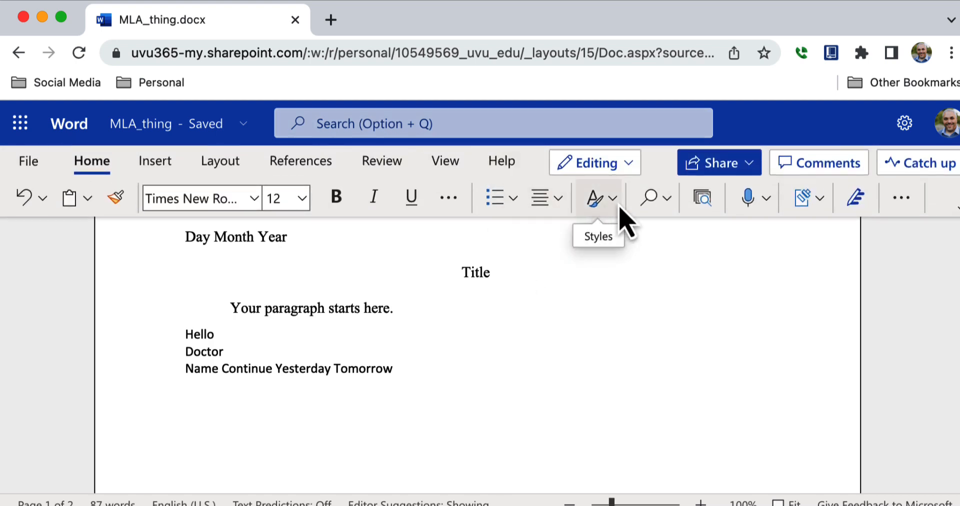
{"action": "left_click", "coordinate": [667, 199]}
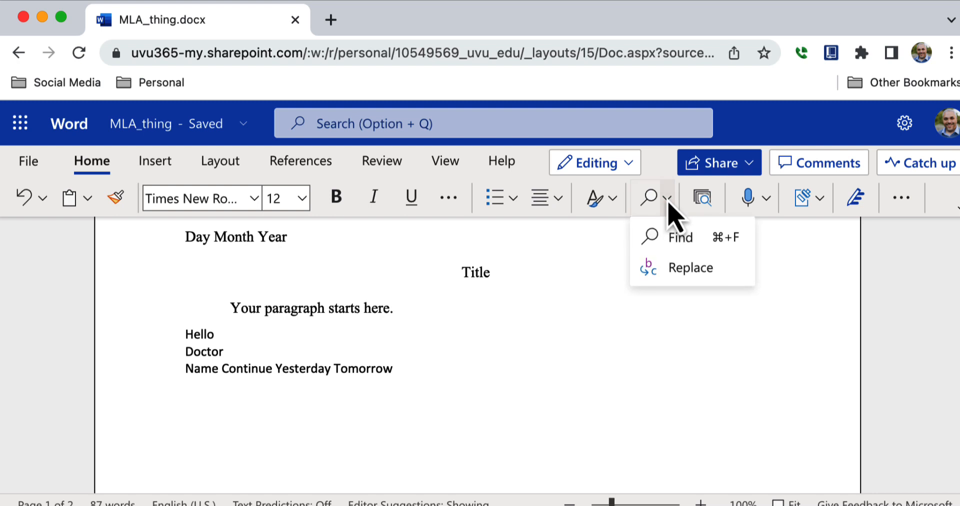
{"action": "left_click", "coordinate": [670, 239]}
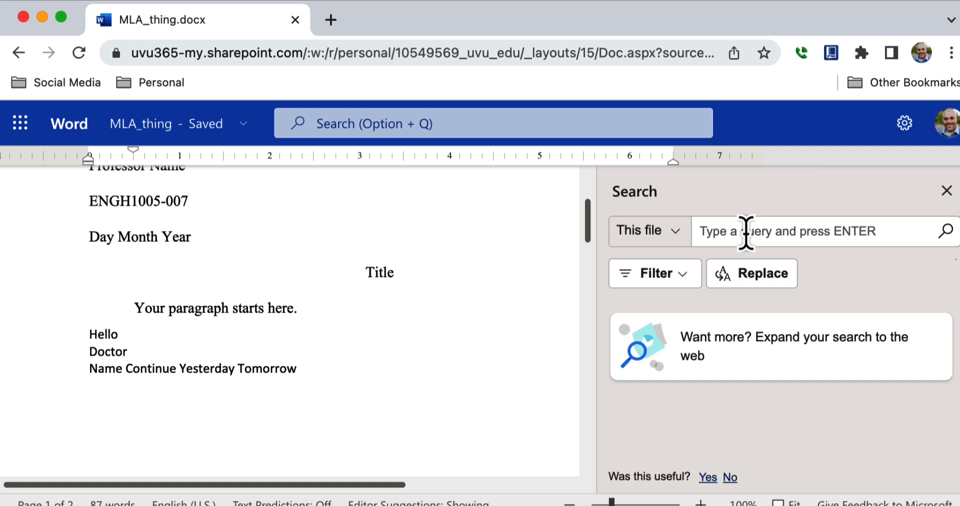
{"action": "left_click", "coordinate": [947, 191]}
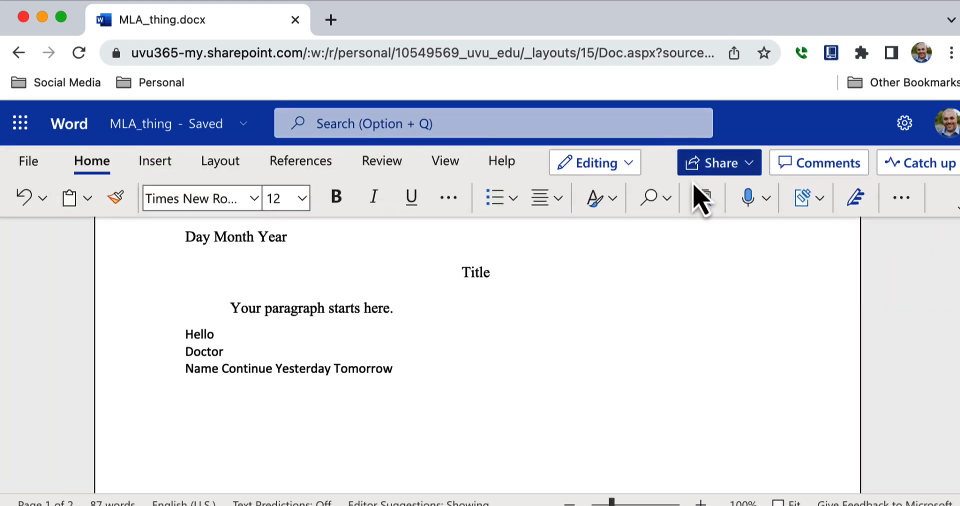
Step: Delete the old text through Tomorrow and dictate a new paragraph beginning 'It turns on.'
{"action": "left_click", "coordinate": [746, 201]}
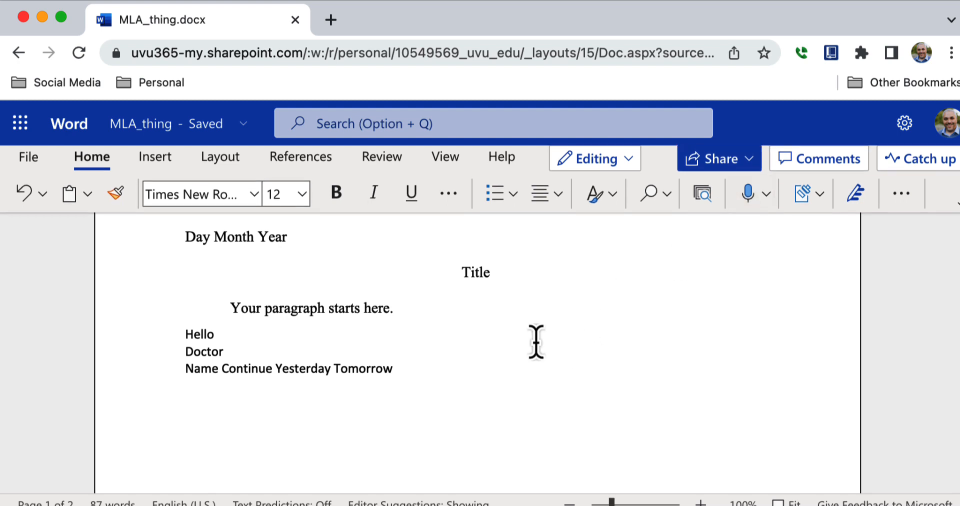
{"action": "left_click_drag", "start_coordinate": [399, 371], "coordinate": [182, 333]}
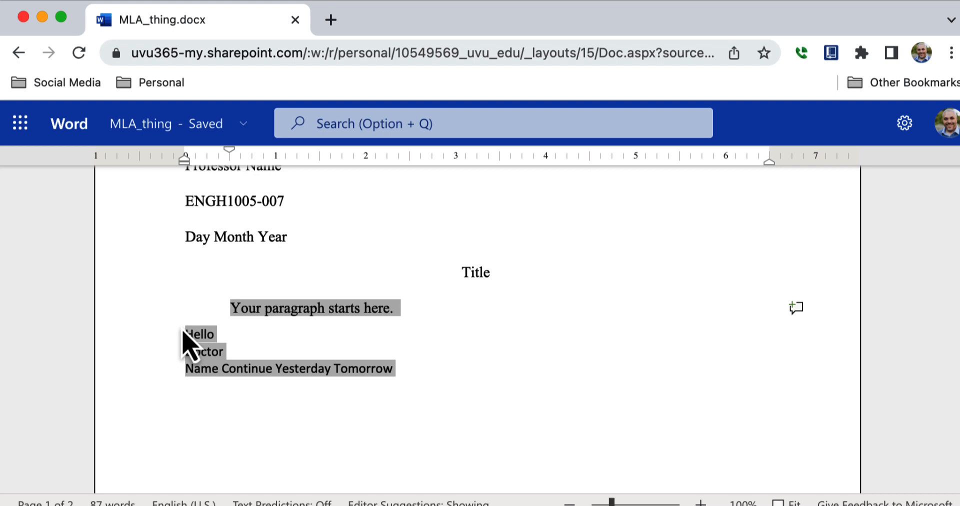
{"action": "key", "text": "BackSpace"}
{"action": "mouse_move", "coordinate": [798, 135]}
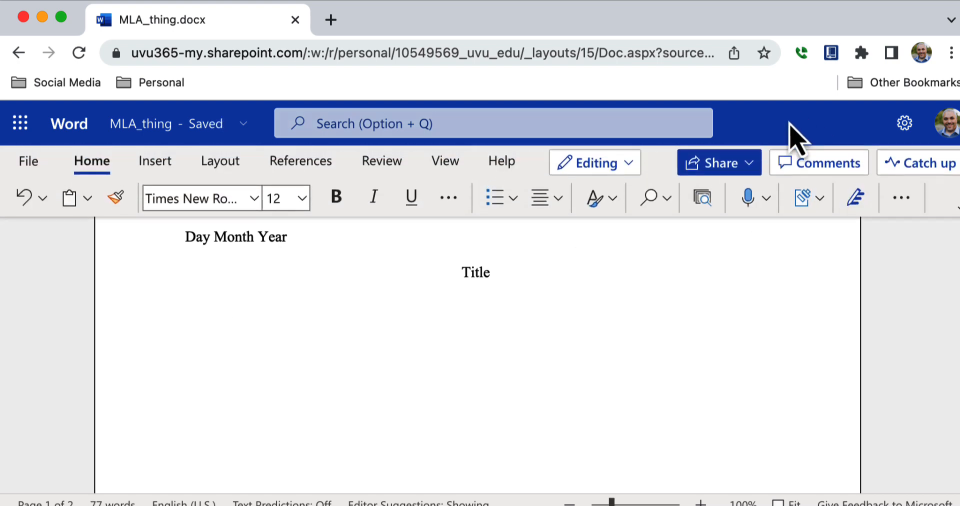
{"action": "left_click", "coordinate": [748, 206]}
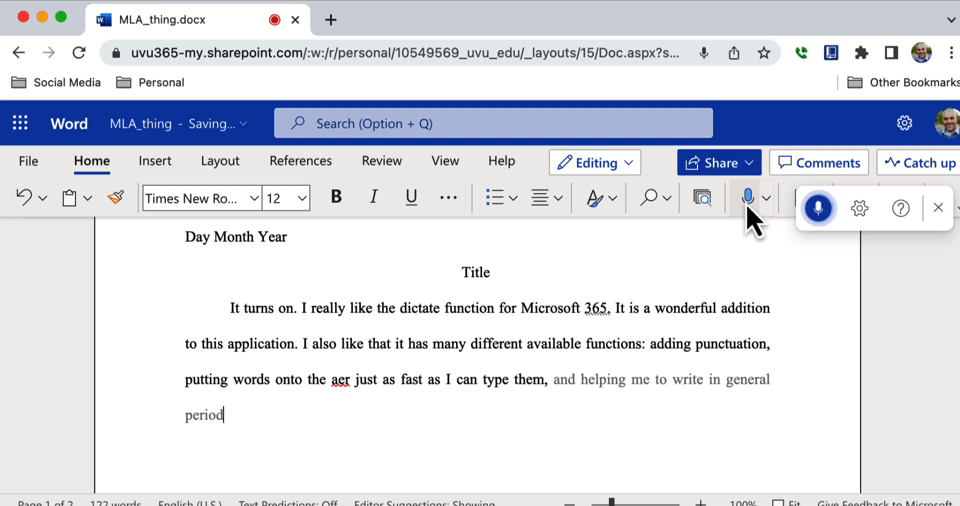
{"action": "left_click", "coordinate": [820, 209]}
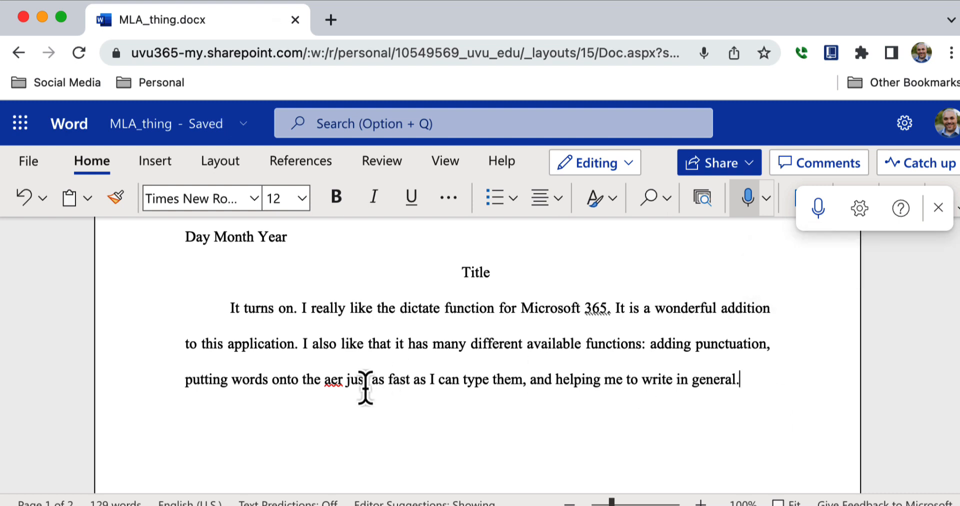
Step: Correct the misspelled 'aer' to 'are' and bring up suggestions for 'them, and'
{"action": "left_click", "coordinate": [337, 384]}
{"action": "double_click", "coordinate": [337, 384]}
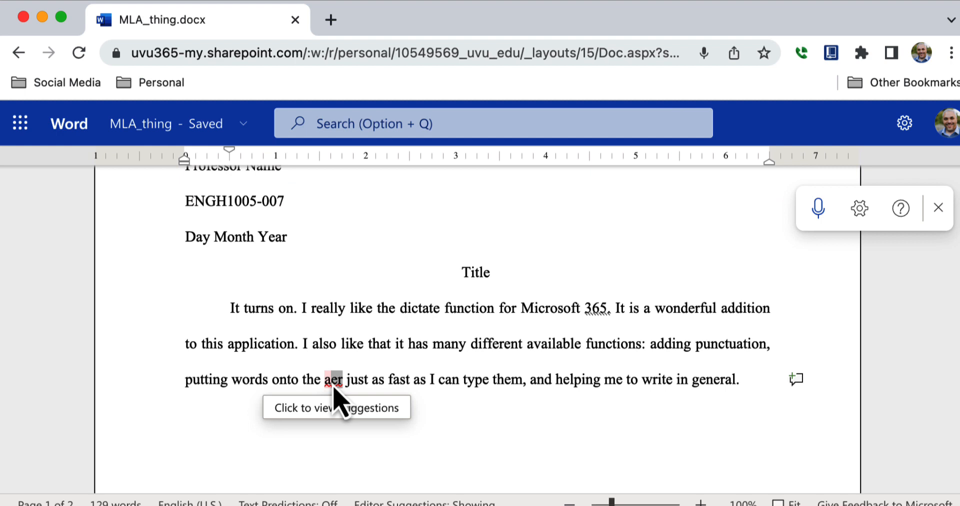
{"action": "type", "text": "are"}
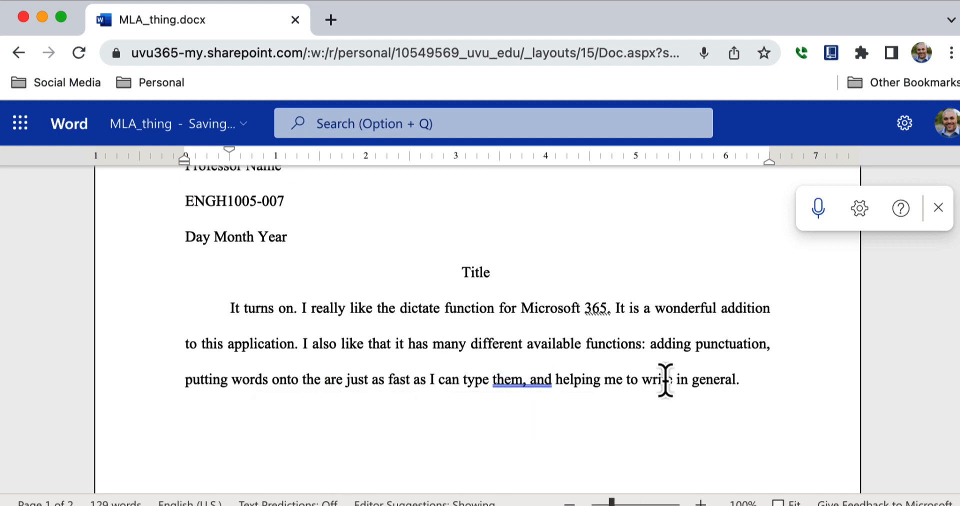
{"action": "right_click", "coordinate": [530, 381]}
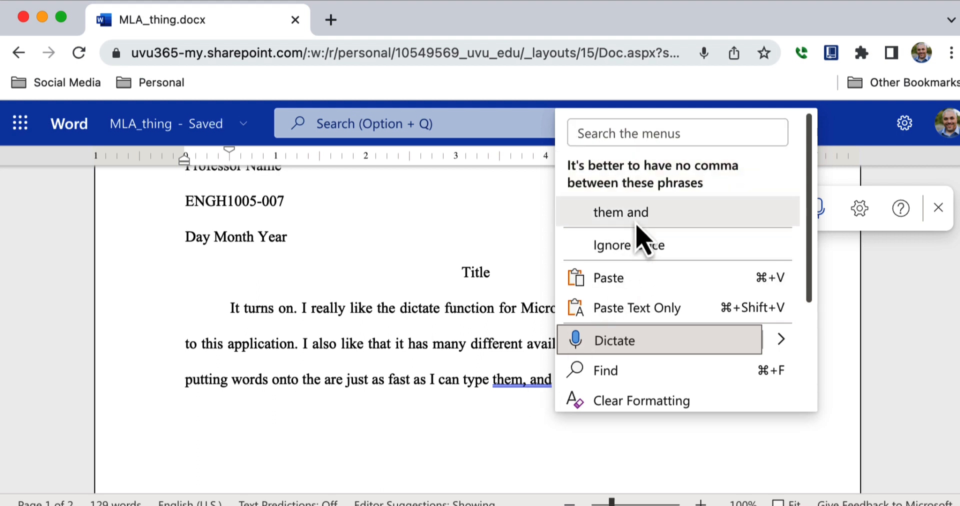
Step: Decline the comma suggestion for 'them, and' and leave the cursor after 'general.'
{"action": "left_click", "coordinate": [507, 441]}
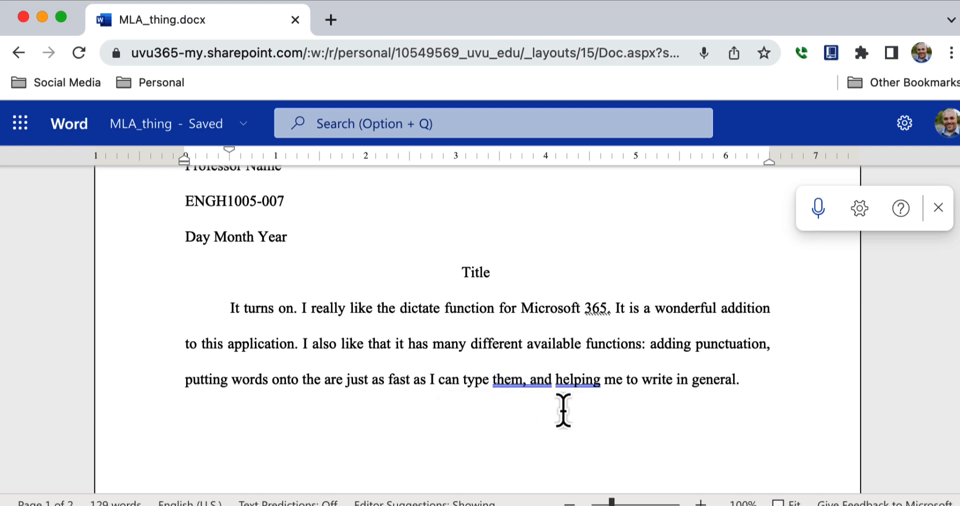
{"action": "left_click_drag", "start_coordinate": [650, 344], "coordinate": [770, 362]}
{"action": "left_click_drag", "start_coordinate": [186, 380], "coordinate": [533, 388]}
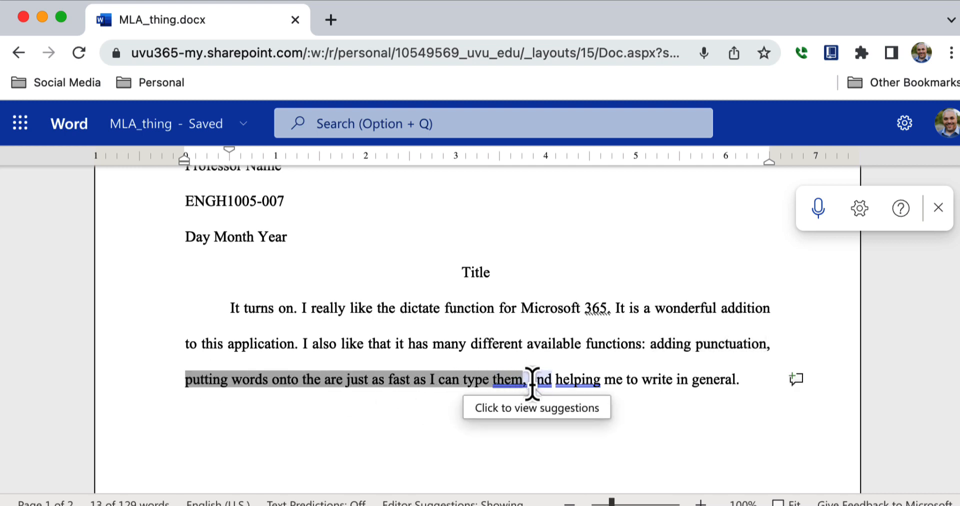
{"action": "left_click", "coordinate": [533, 388]}
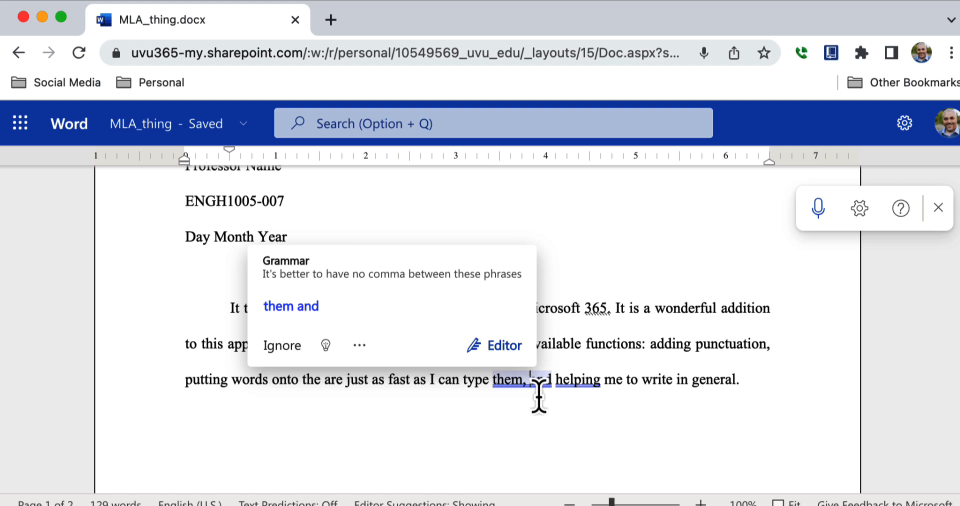
{"action": "left_click", "coordinate": [539, 405]}
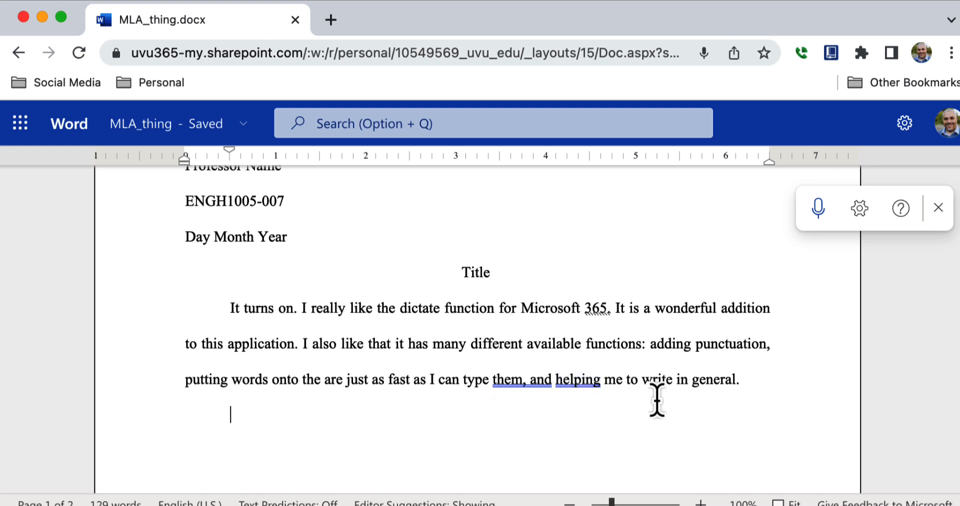
{"action": "left_click", "coordinate": [758, 384]}
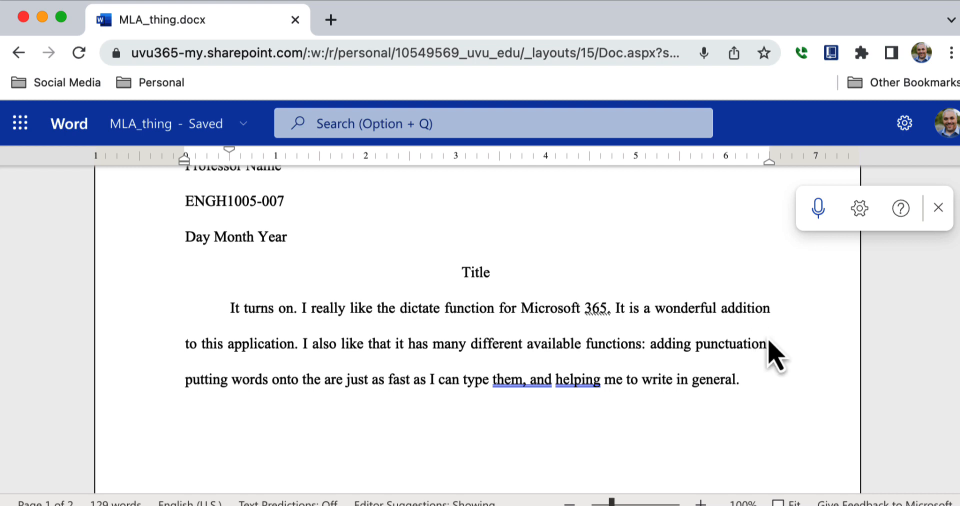
Step: Close dictation, preview the Insert Table and Picture options, and open a Drawing canvas
{"action": "left_click", "coordinate": [940, 208]}
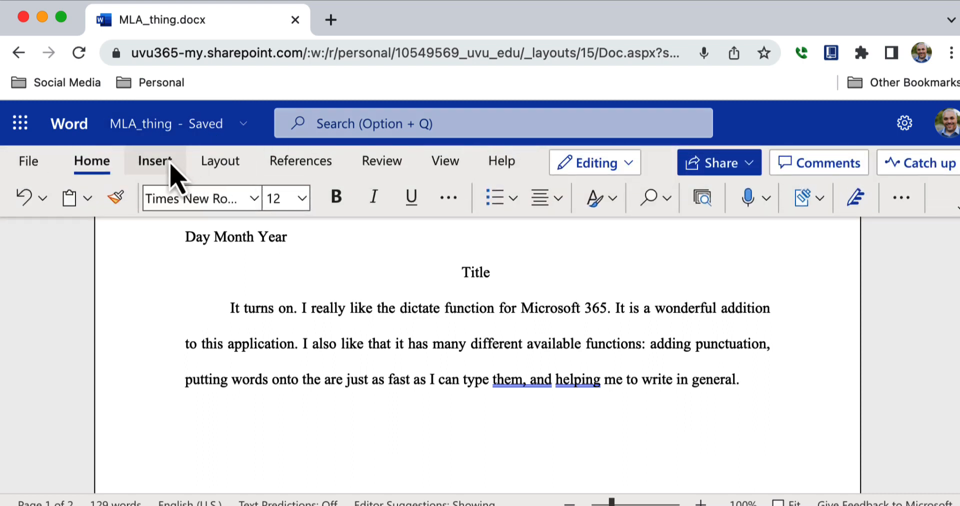
{"action": "left_click", "coordinate": [170, 163]}
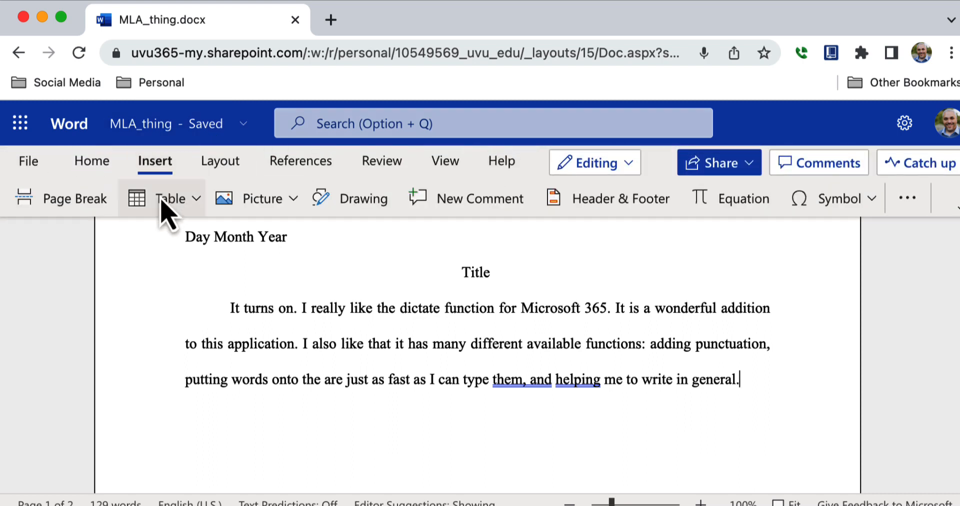
{"action": "left_click", "coordinate": [195, 211]}
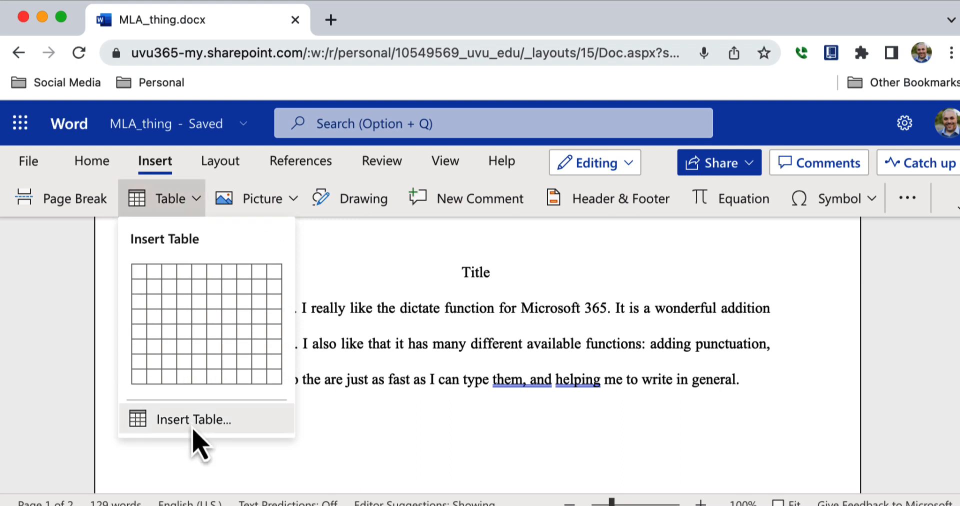
{"action": "left_click", "coordinate": [278, 209]}
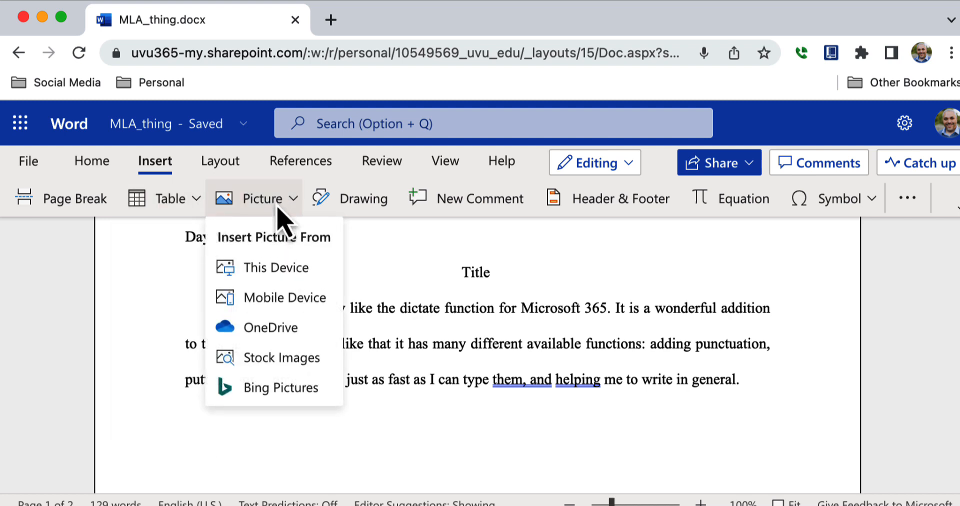
{"action": "left_click", "coordinate": [368, 199]}
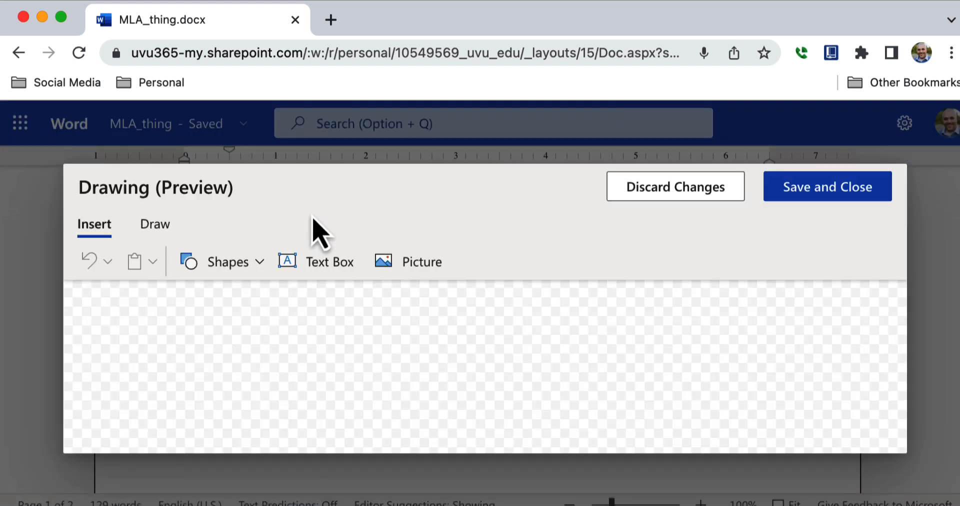
Step: Draw a smiley face with the black pen, insert it into the document, then delete it
{"action": "left_click", "coordinate": [155, 225]}
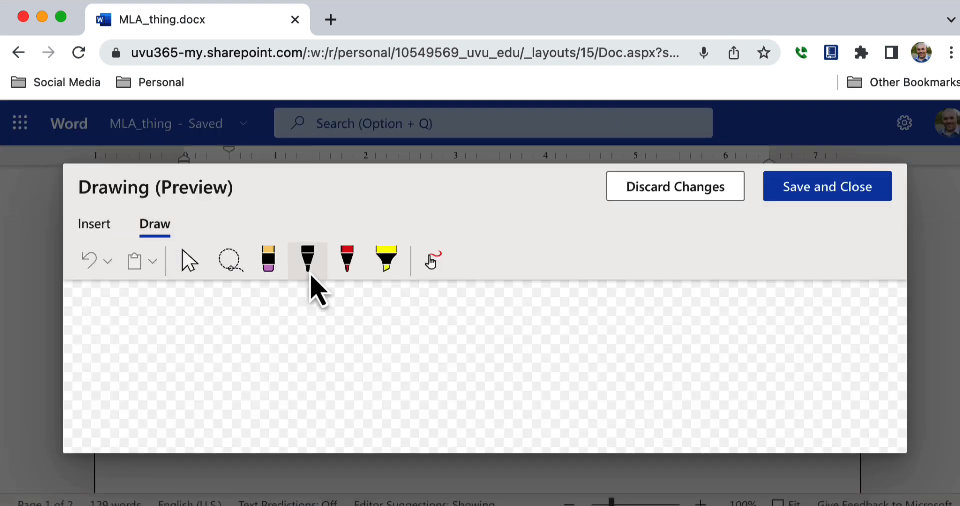
{"action": "left_click", "coordinate": [308, 260]}
{"action": "left_click_drag", "start_coordinate": [282, 313], "coordinate": [270, 331]}
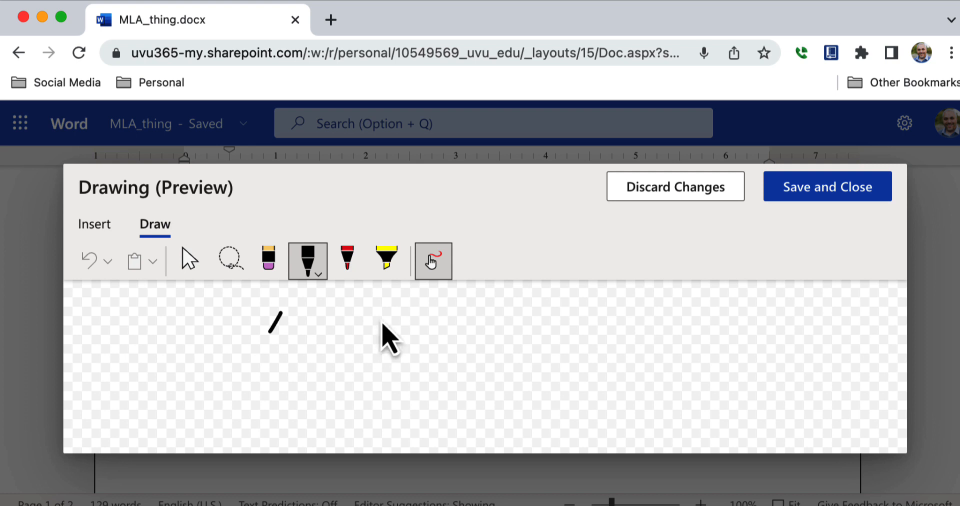
{"action": "mouse_move", "coordinate": [382, 317]}
{"action": "left_mouse_down"}
{"action": "mouse_move", "coordinate": [371, 338]}
{"action": "mouse_move", "coordinate": [353, 336]}
{"action": "mouse_move", "coordinate": [376, 336]}
{"action": "left_mouse_up"}
{"action": "left_click", "coordinate": [315, 270]}
{"action": "left_click", "coordinate": [274, 373]}
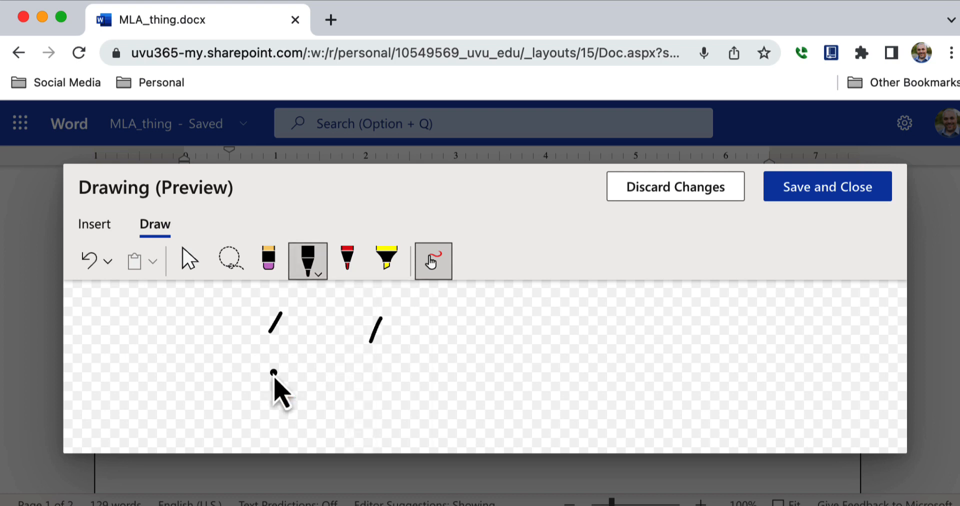
{"action": "mouse_move", "coordinate": [318, 350]}
{"action": "left_mouse_down"}
{"action": "mouse_move", "coordinate": [303, 376]}
{"action": "mouse_move", "coordinate": [335, 372]}
{"action": "left_mouse_up"}
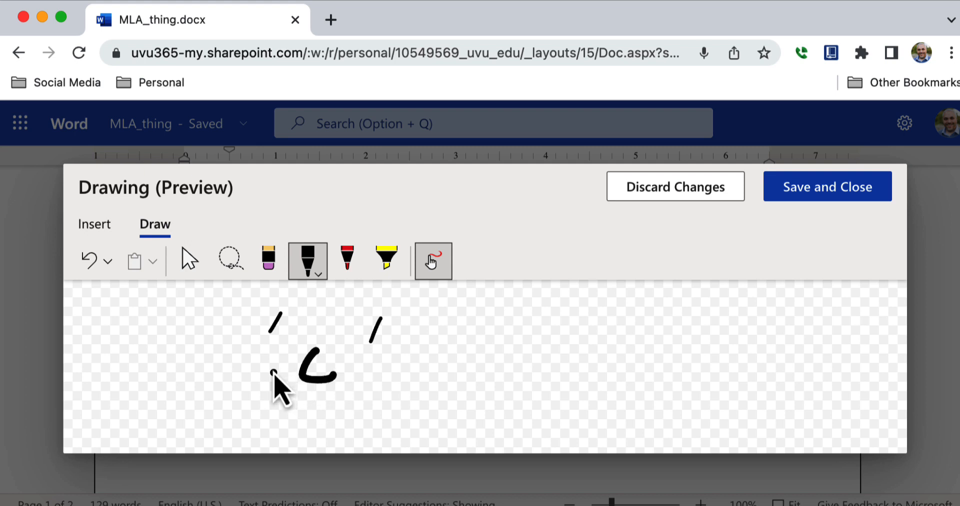
{"action": "mouse_move", "coordinate": [270, 370]}
{"action": "left_mouse_down"}
{"action": "mouse_move", "coordinate": [330, 413]}
{"action": "mouse_move", "coordinate": [388, 385]}
{"action": "mouse_move", "coordinate": [389, 371]}
{"action": "left_mouse_up"}
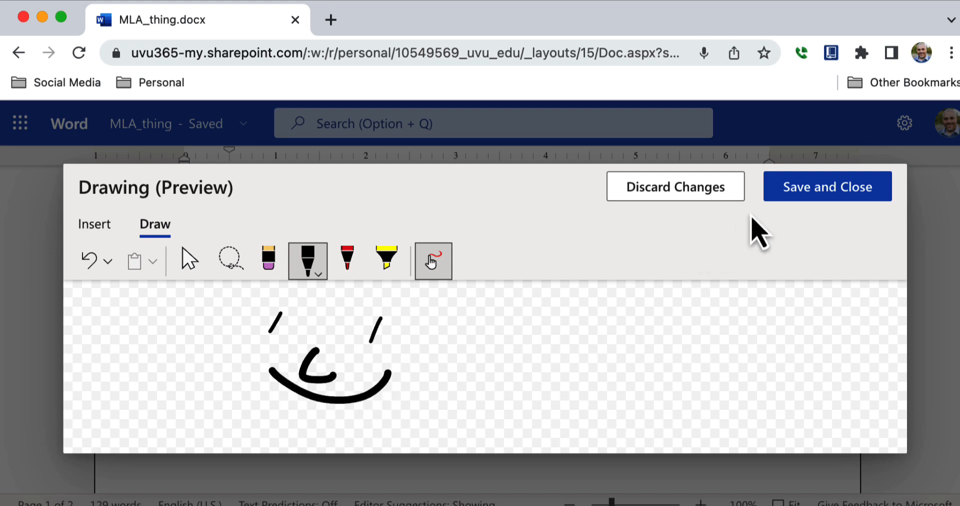
{"action": "left_click", "coordinate": [792, 207]}
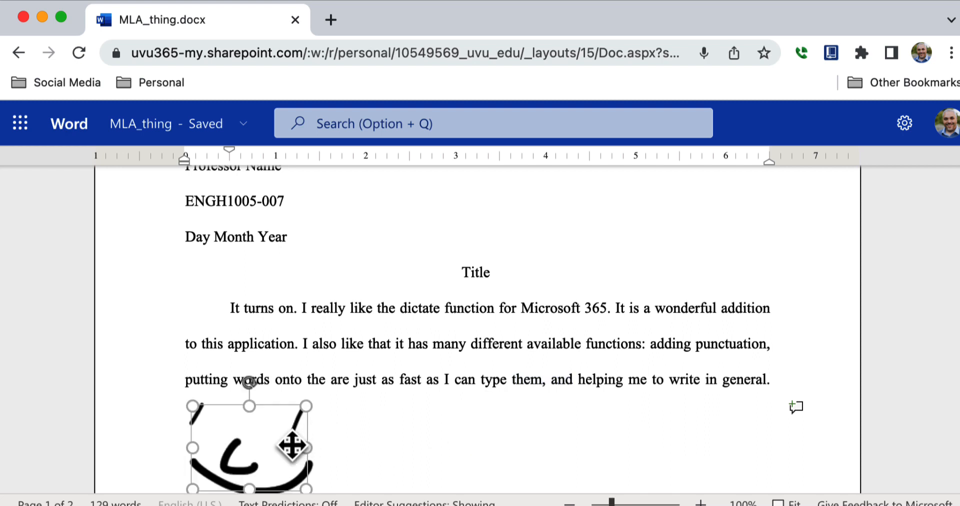
{"action": "key", "text": "BackSpace"}
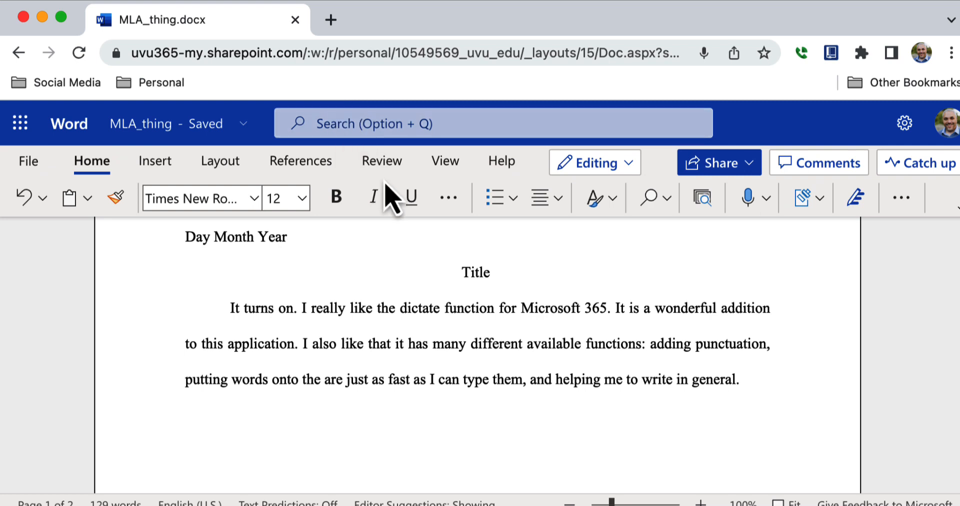
Step: Open and exit the header and footer, then return the cursor to after 'general.'
{"action": "left_click", "coordinate": [160, 162]}
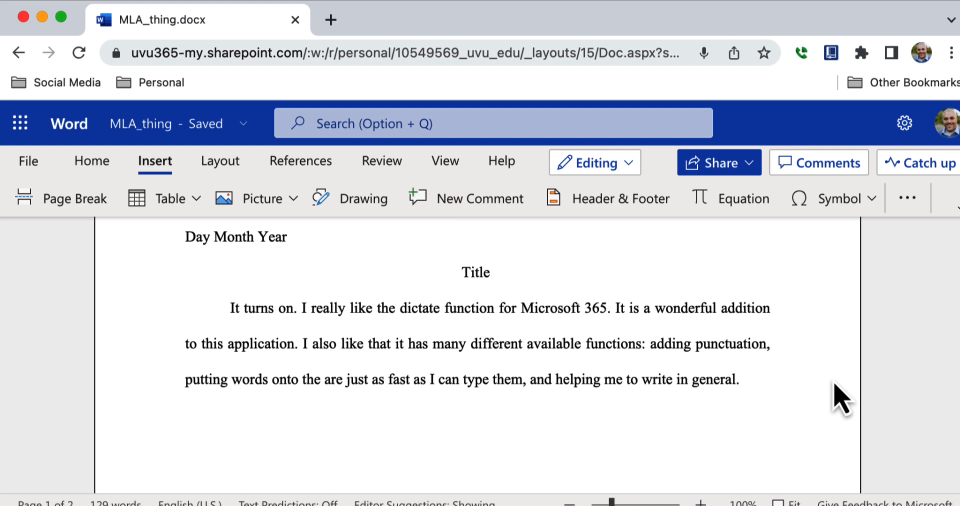
{"action": "left_click", "coordinate": [634, 200]}
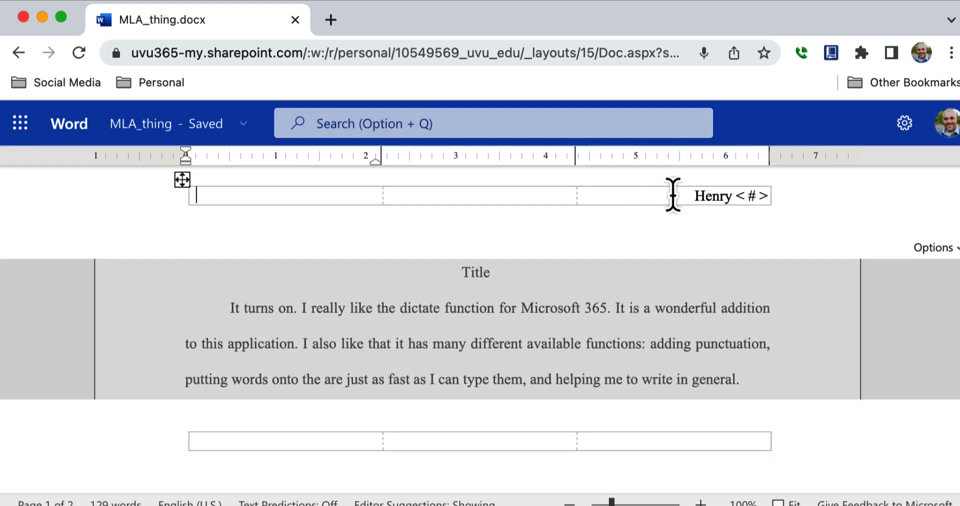
{"action": "left_click", "coordinate": [723, 304]}
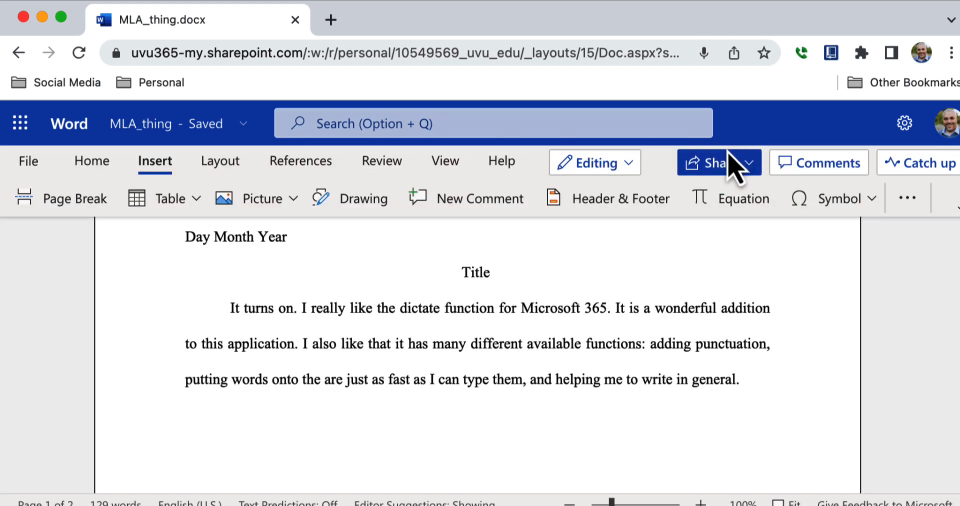
{"action": "left_click", "coordinate": [773, 380]}
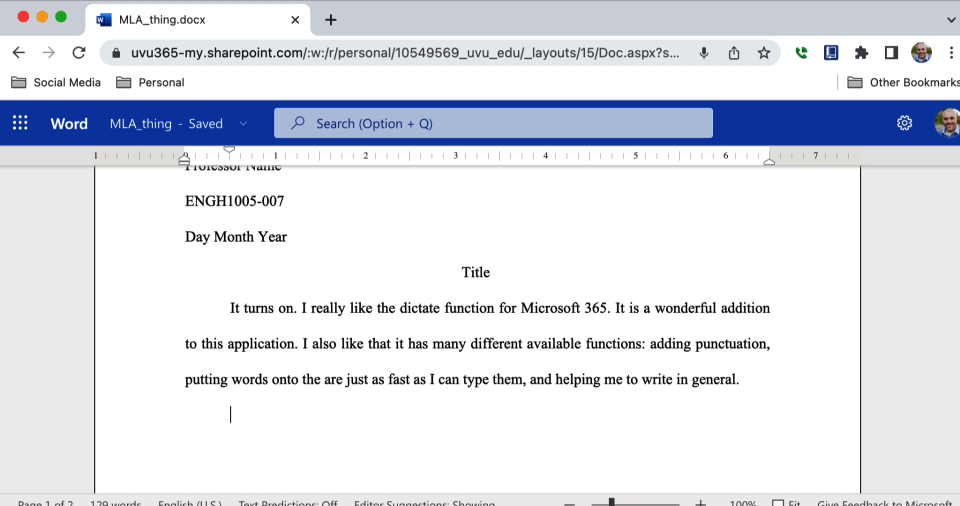
{"action": "left_click", "coordinate": [828, 133]}
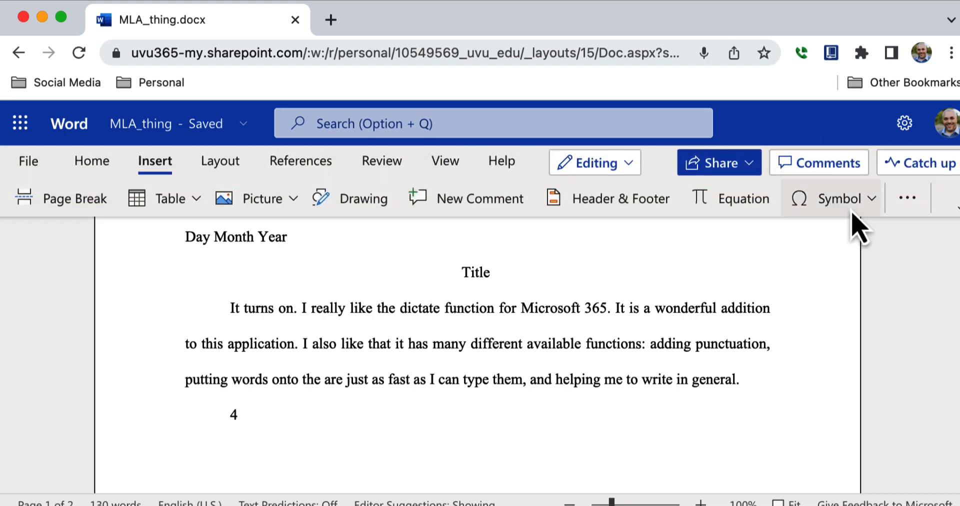
Step: Insert ≠ and ± from Equation Tools so the line reads '4≠5 ±5%', then close the pane
{"action": "left_click", "coordinate": [767, 208]}
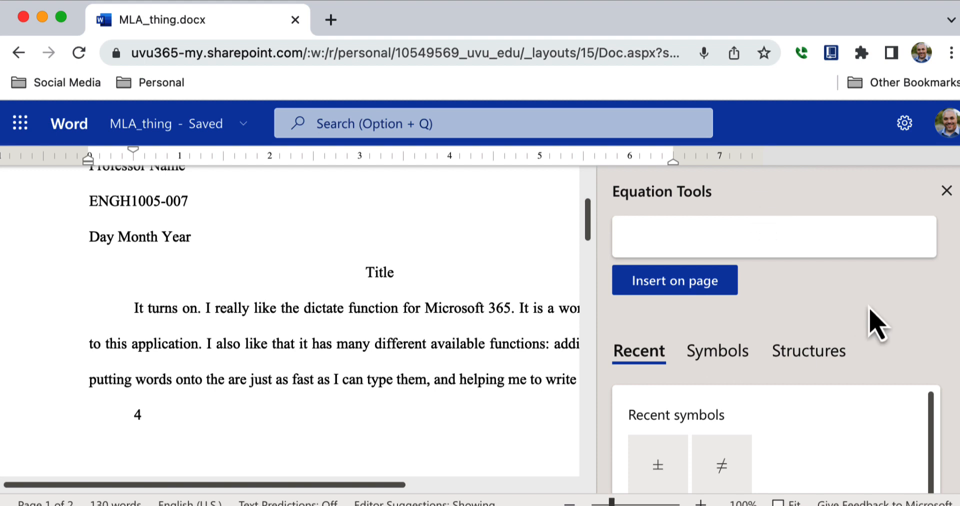
{"action": "left_click", "coordinate": [736, 361]}
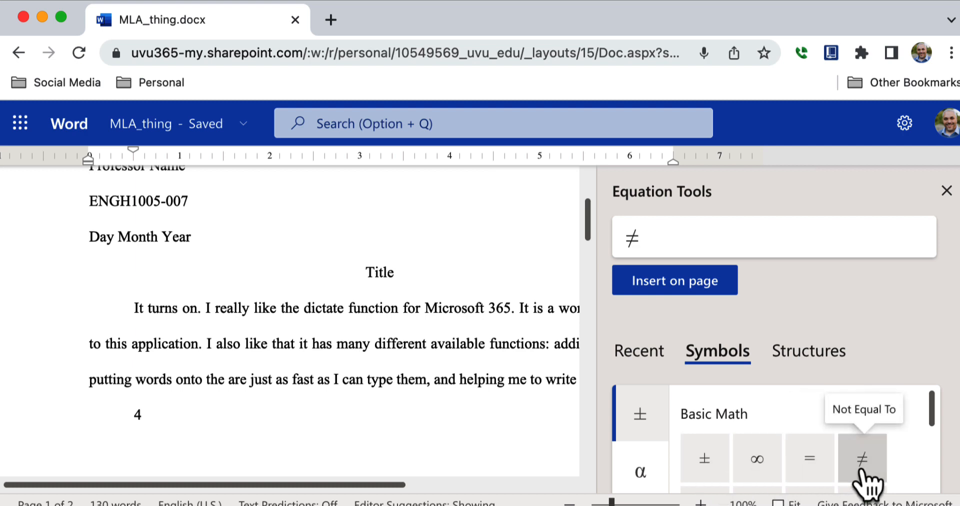
{"action": "left_click", "coordinate": [634, 286]}
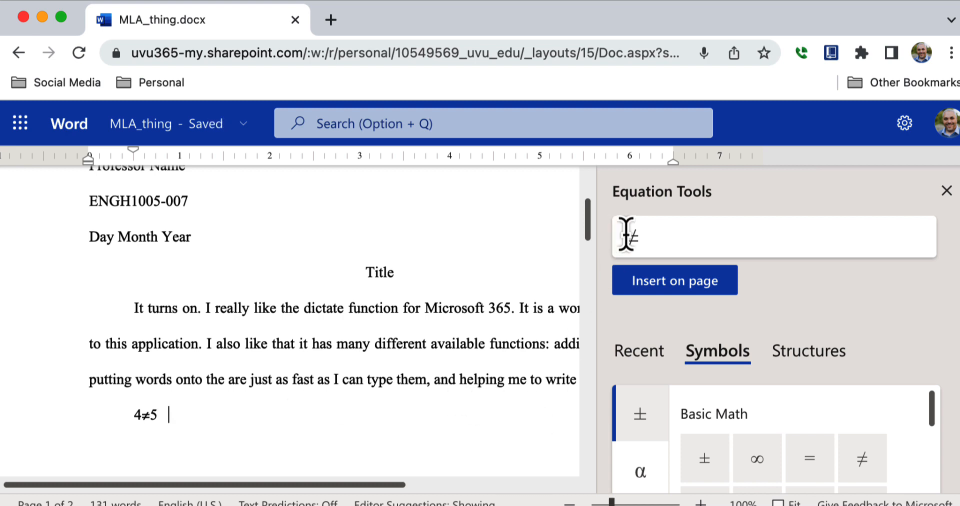
{"action": "left_click_drag", "start_coordinate": [628, 232], "coordinate": [613, 243]}
{"action": "key", "text": "BackSpace"}
{"action": "left_click", "coordinate": [678, 292]}
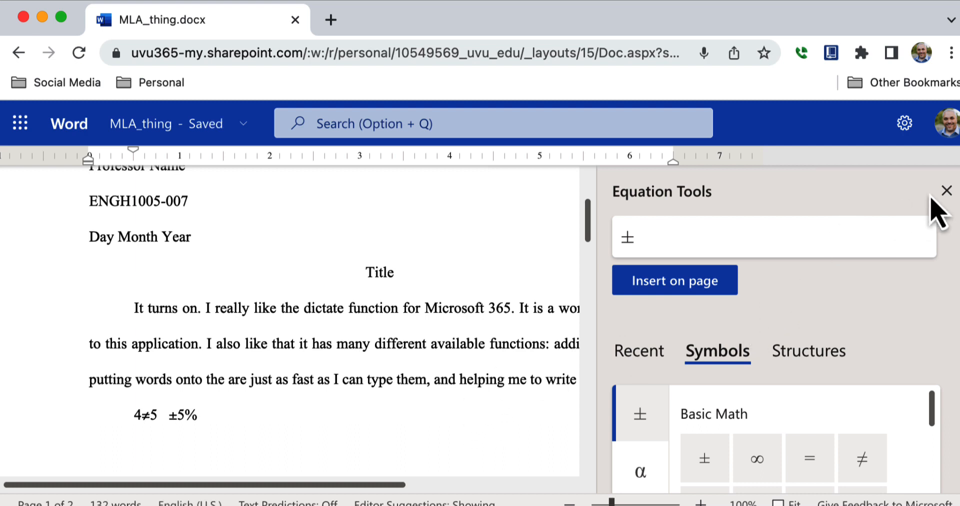
{"action": "left_click", "coordinate": [947, 191]}
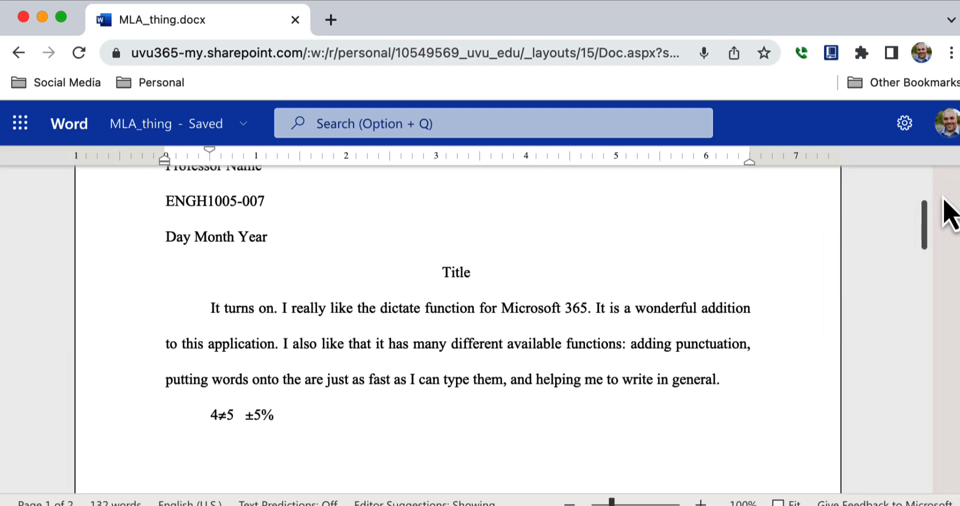
{"action": "mouse_move", "coordinate": [785, 117]}
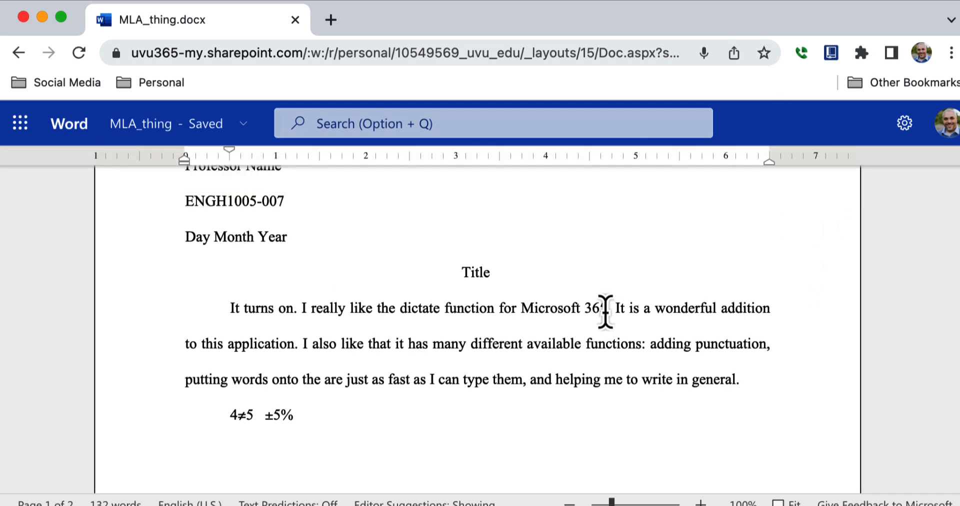
{"action": "mouse_move", "coordinate": [797, 142]}
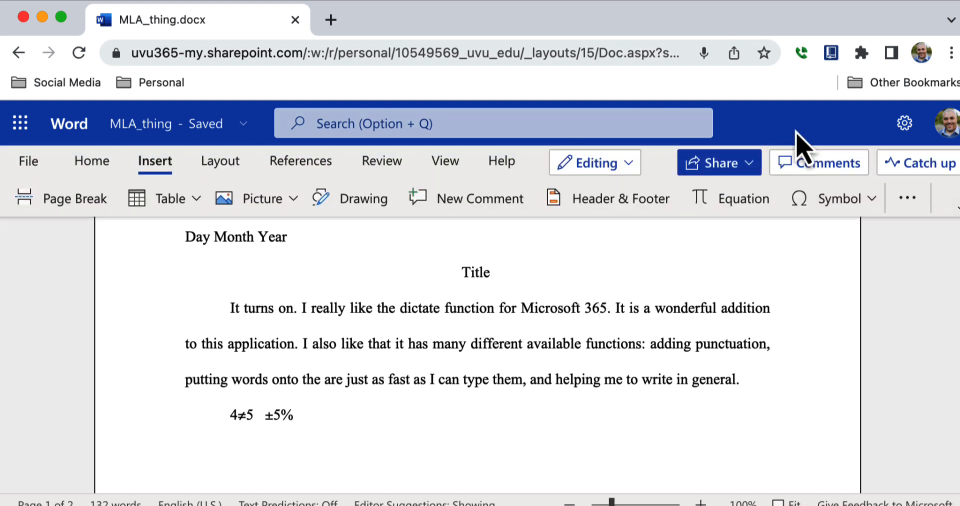
{"action": "left_click", "coordinate": [825, 205]}
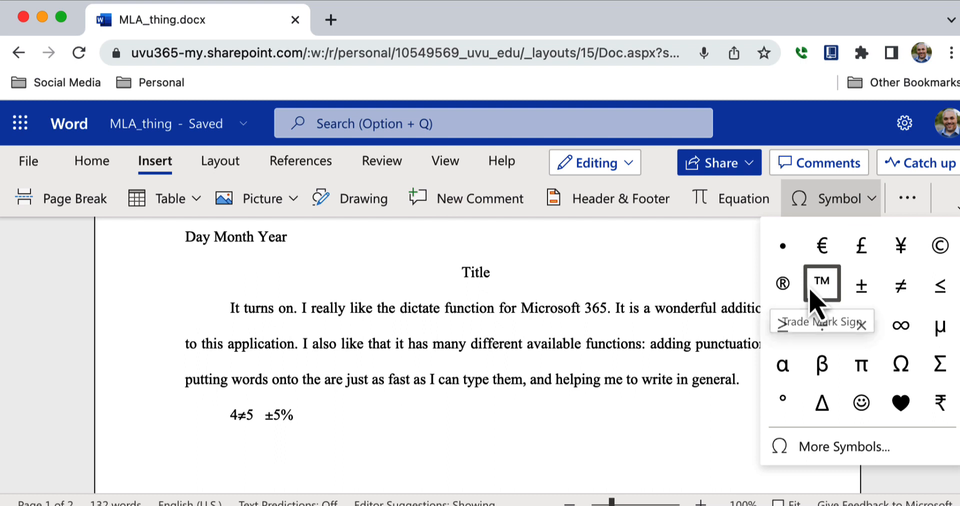
{"action": "left_click", "coordinate": [784, 284]}
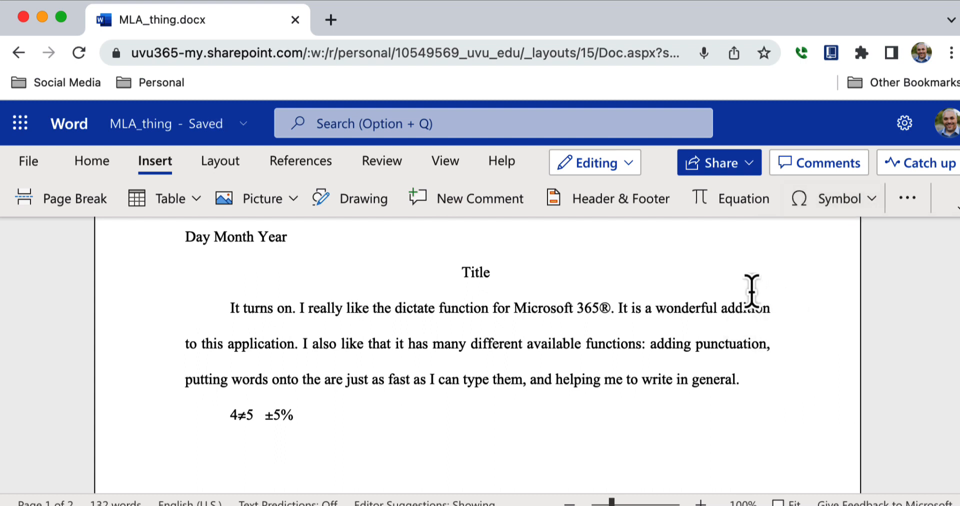
{"action": "key", "text": "BackSpace"}
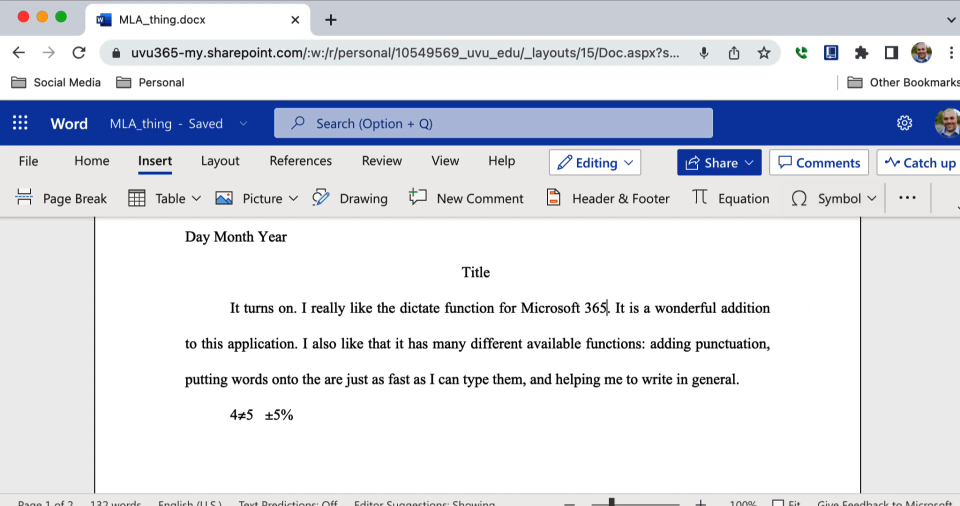
{"action": "left_click", "coordinate": [624, 277]}
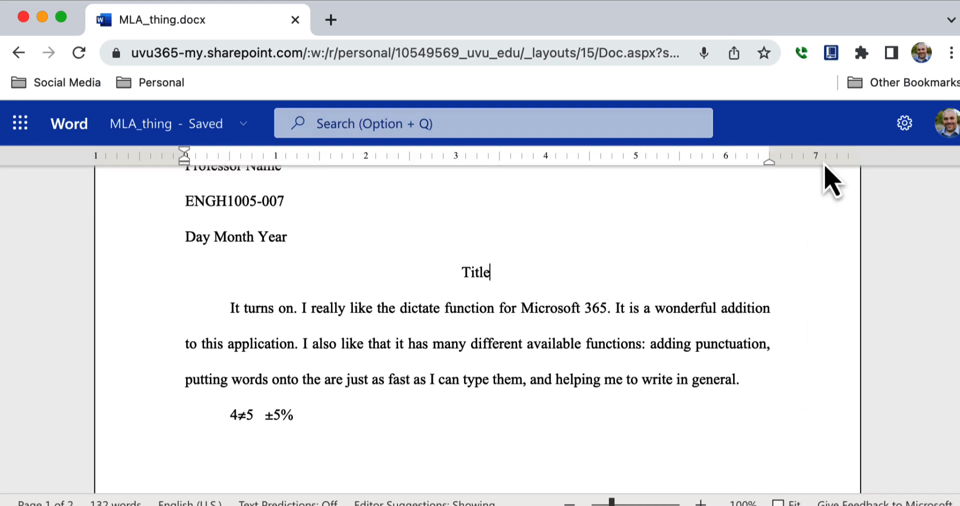
{"action": "mouse_move", "coordinate": [778, 158]}
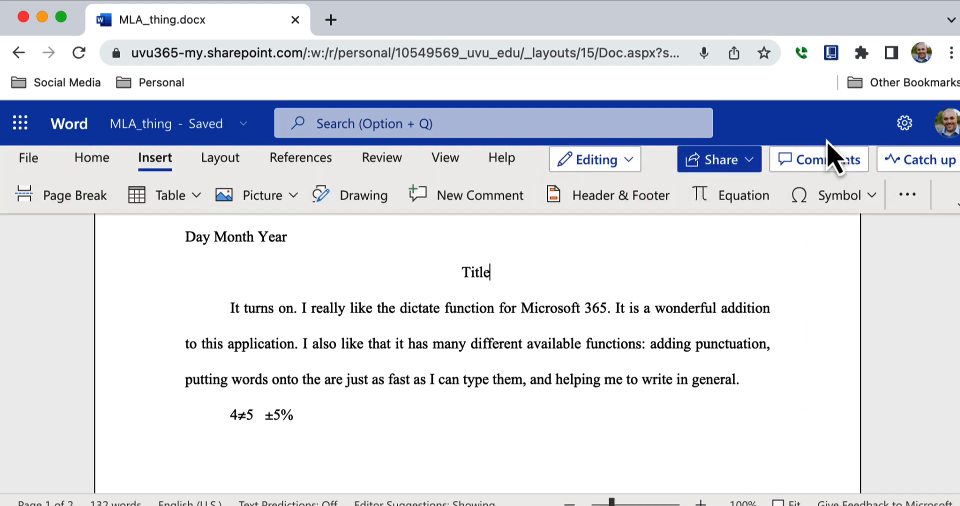
{"action": "left_click", "coordinate": [860, 200]}
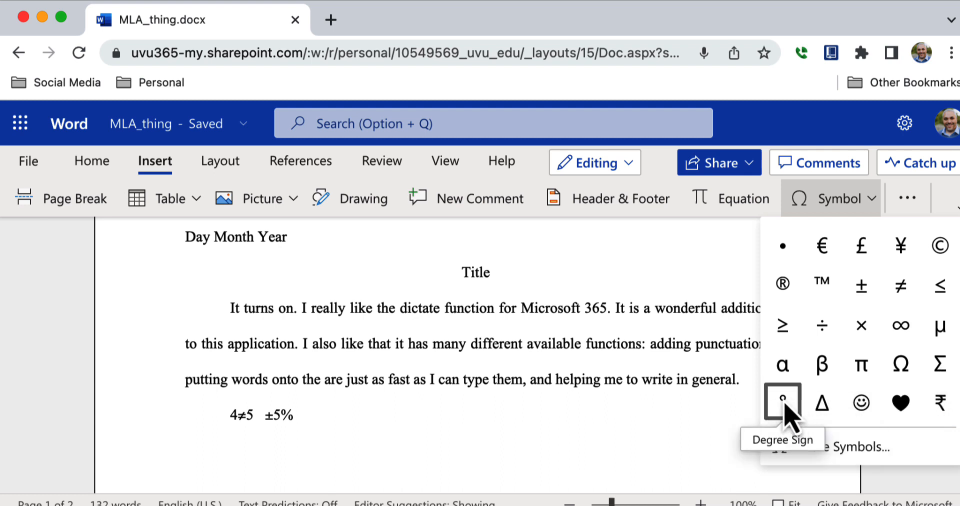
{"action": "left_click", "coordinate": [692, 417]}
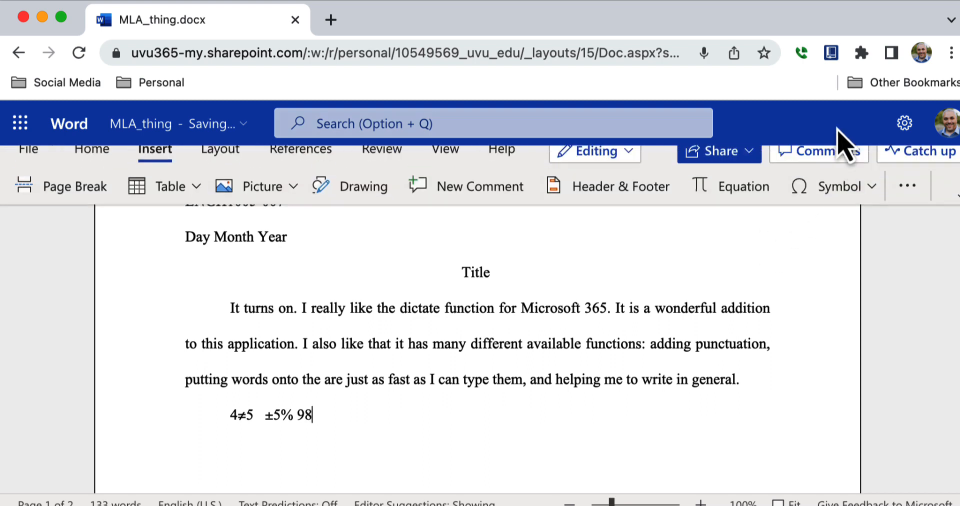
{"action": "left_click", "coordinate": [871, 200]}
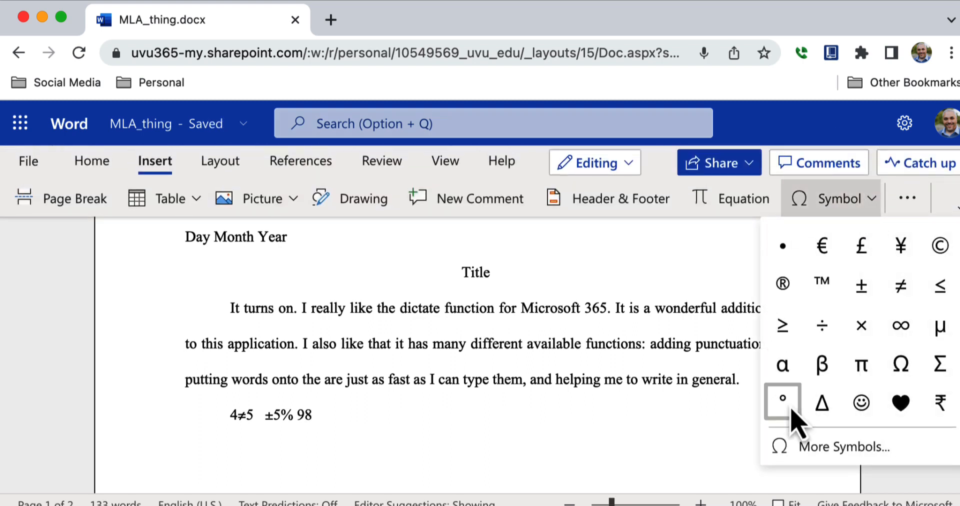
{"action": "left_click", "coordinate": [785, 399]}
{"action": "key", "text": "BackSpace"}
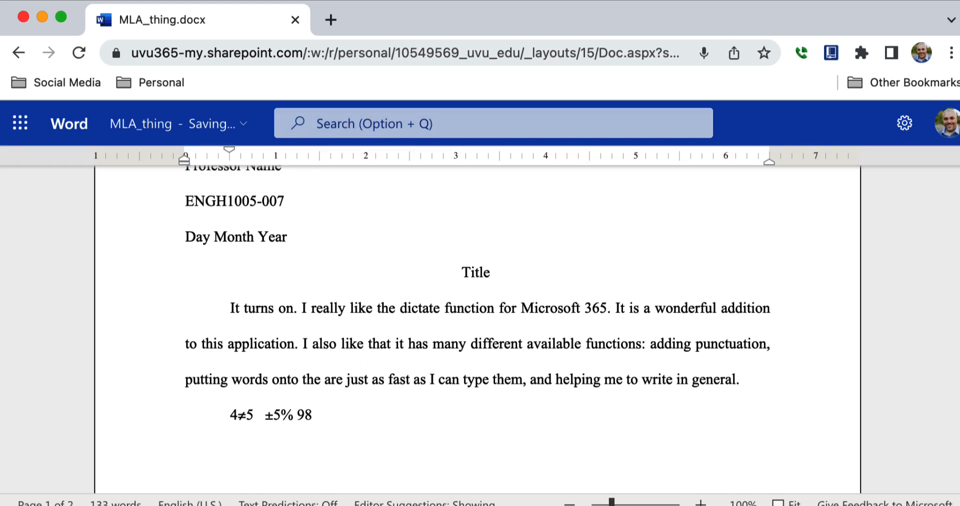
{"action": "mouse_move", "coordinate": [719, 158]}
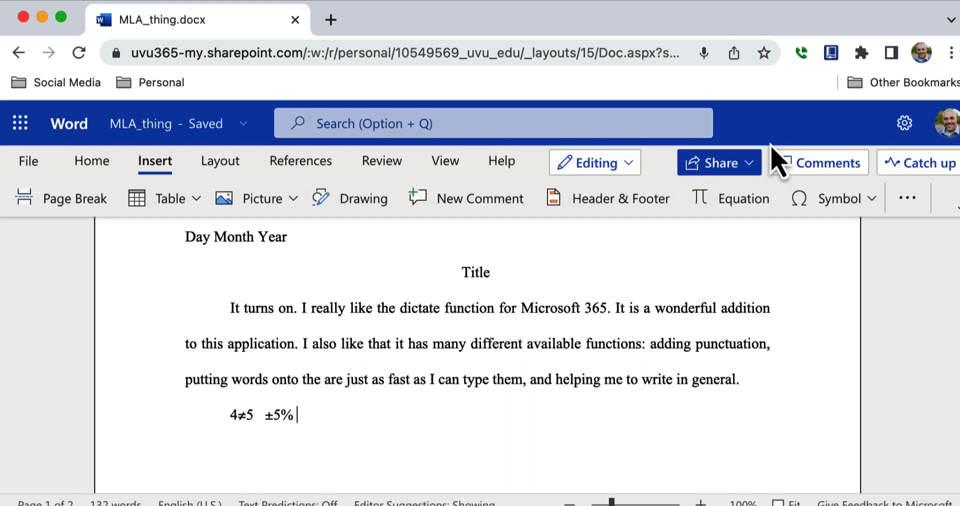
Step: Open Office Add-ins from Insert's More Options and scroll down to Lucidchart Diagrams for Word
{"action": "left_click", "coordinate": [904, 210]}
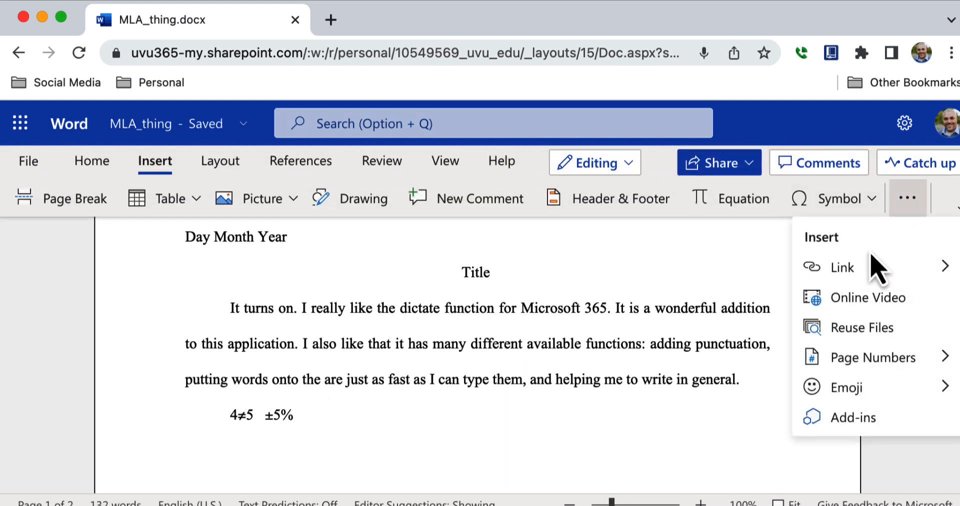
{"action": "mouse_move", "coordinate": [862, 264]}
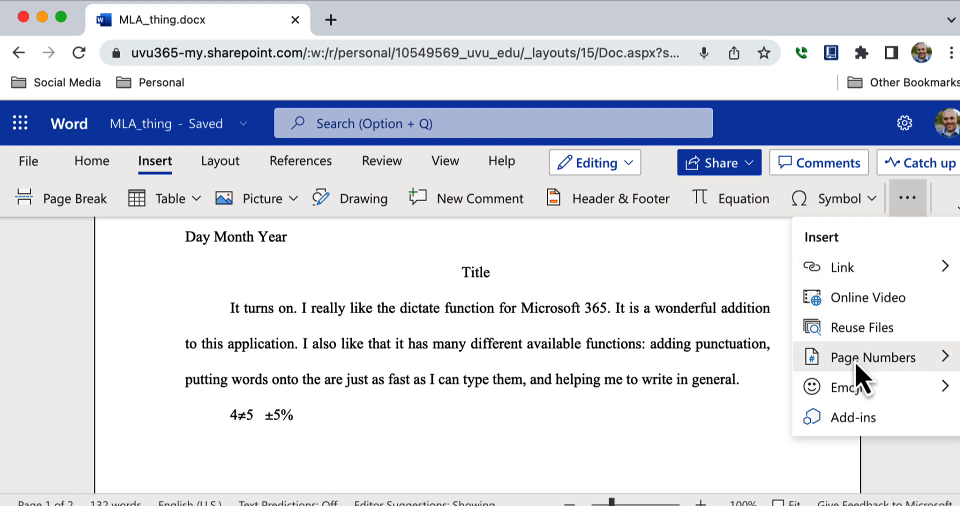
{"action": "mouse_move", "coordinate": [799, 395]}
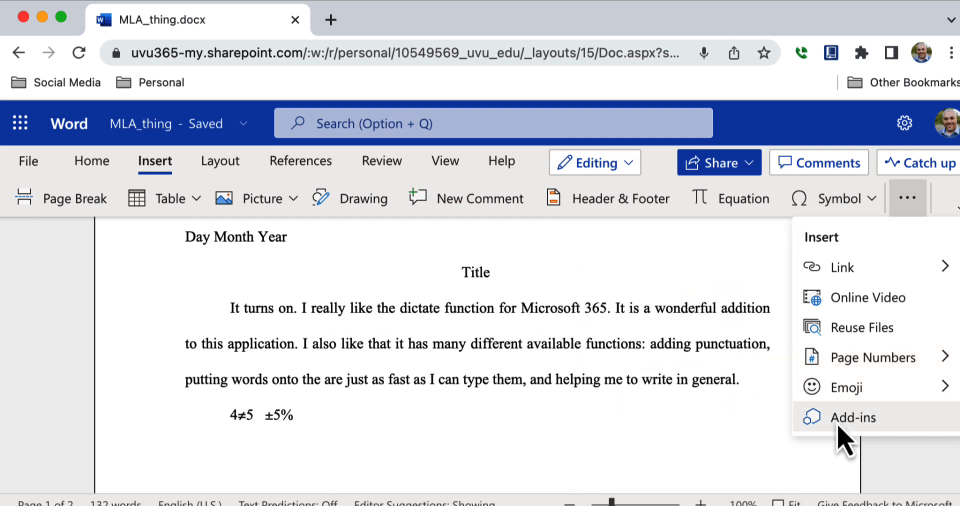
{"action": "left_click", "coordinate": [846, 420]}
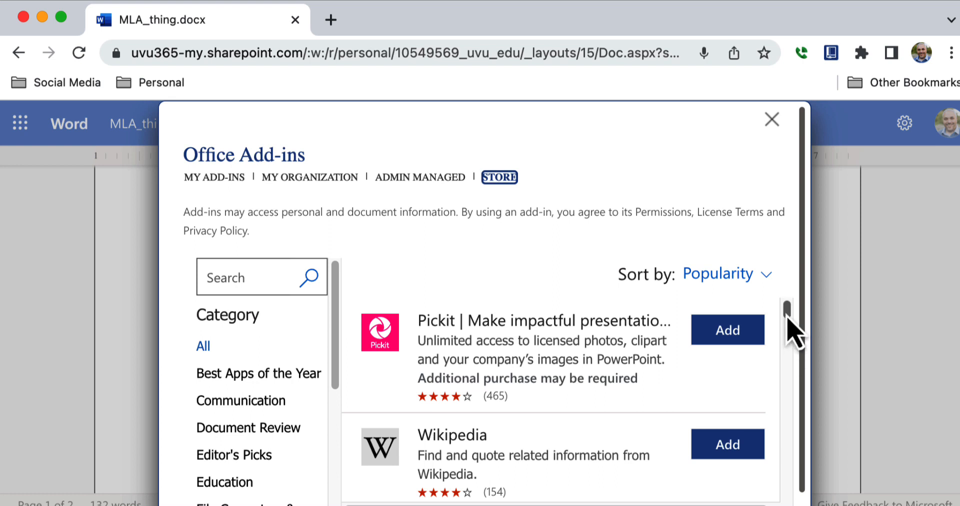
{"action": "left_click_drag", "start_coordinate": [790, 315], "coordinate": [789, 323]}
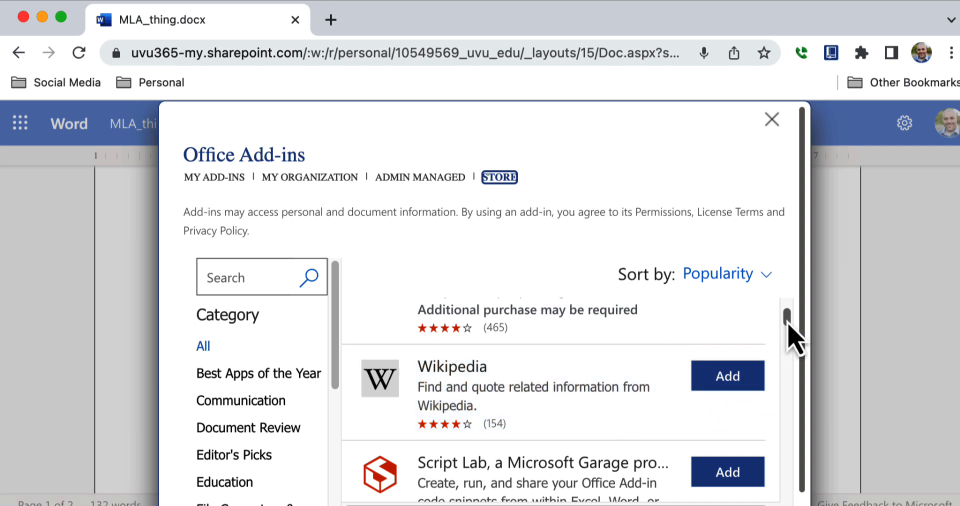
{"action": "left_click_drag", "start_coordinate": [787, 325], "coordinate": [775, 370]}
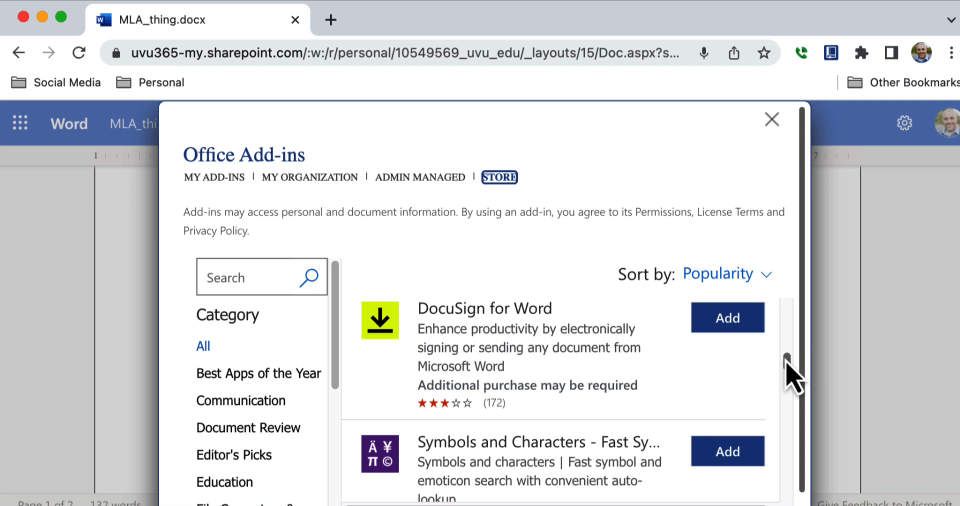
{"action": "left_click_drag", "start_coordinate": [787, 364], "coordinate": [783, 413]}
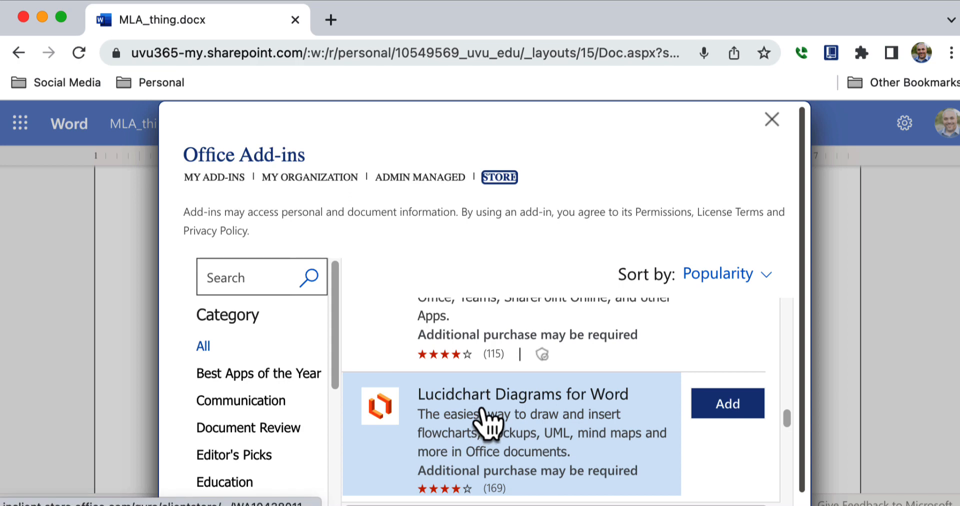
Step: Add the Lucidchart Diagrams add-in, agreeing to its terms and conditions
{"action": "left_click", "coordinate": [706, 415]}
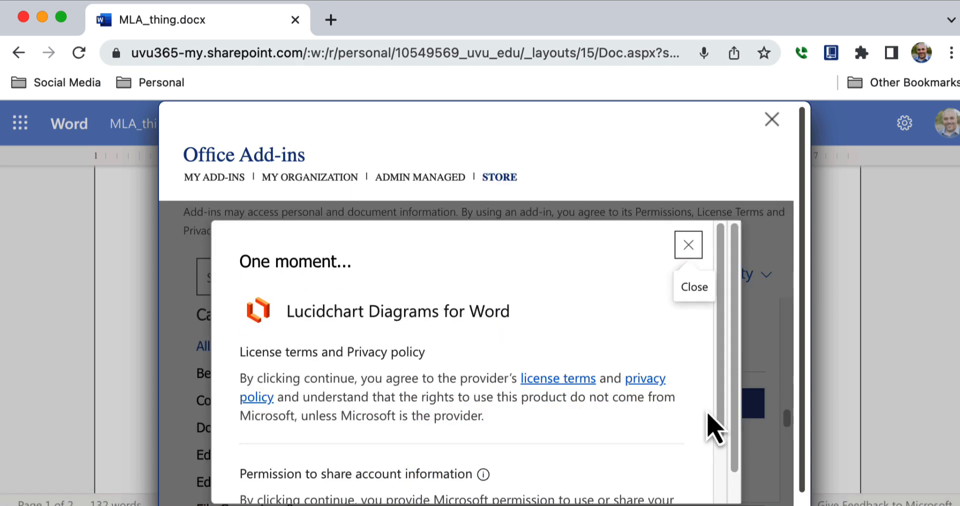
{"action": "scroll", "coordinate": [725, 350], "scroll_direction": "down", "scroll_amount": 5}
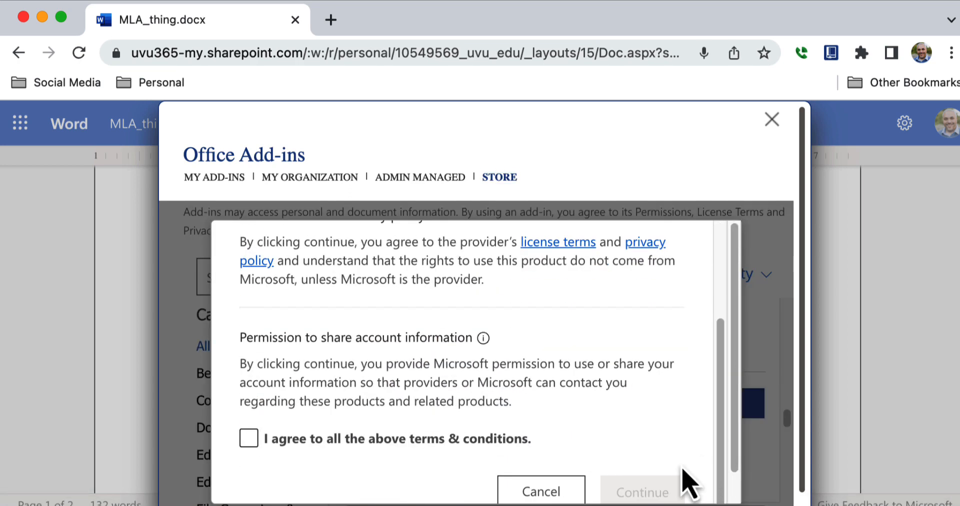
{"action": "left_click", "coordinate": [266, 442]}
{"action": "left_click", "coordinate": [635, 492]}
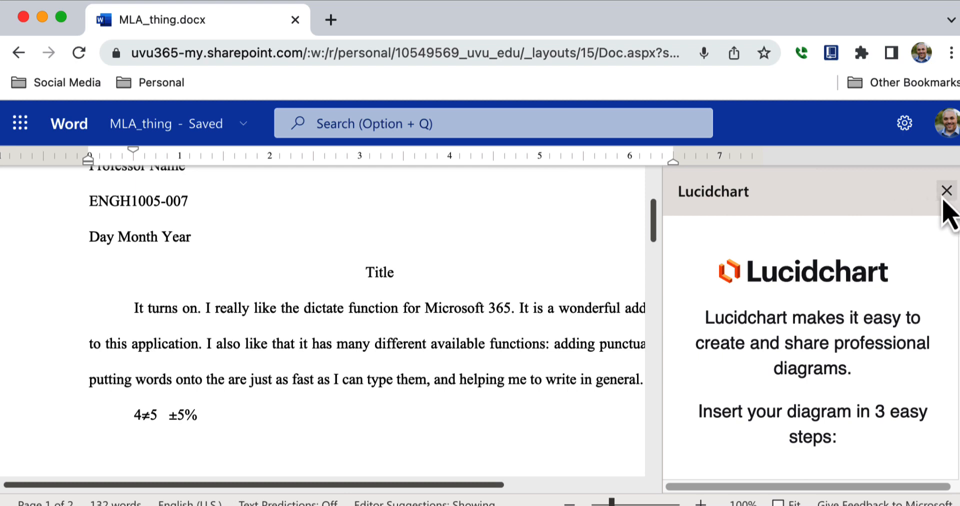
Step: Close the Lucidchart pane, reopen it via Insert Diagram, and close it again
{"action": "left_click", "coordinate": [947, 193]}
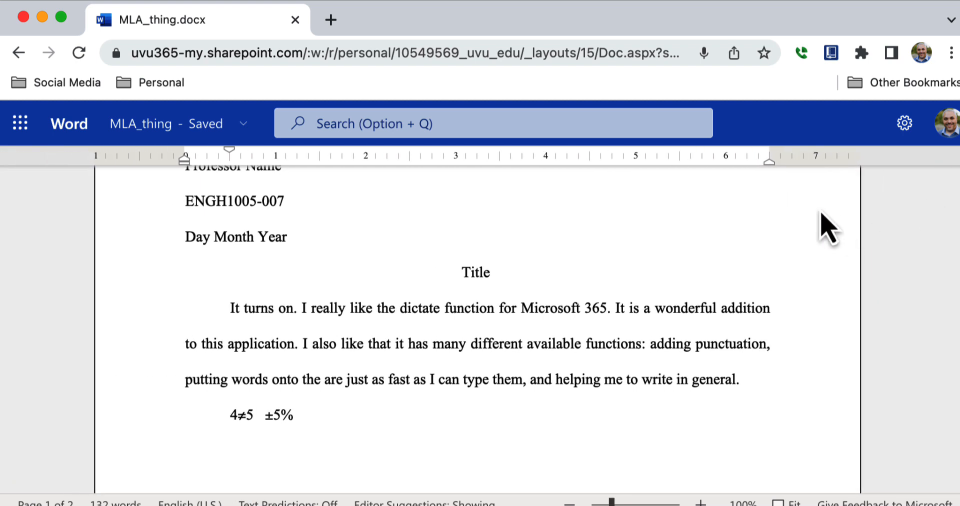
{"action": "left_click", "coordinate": [907, 199]}
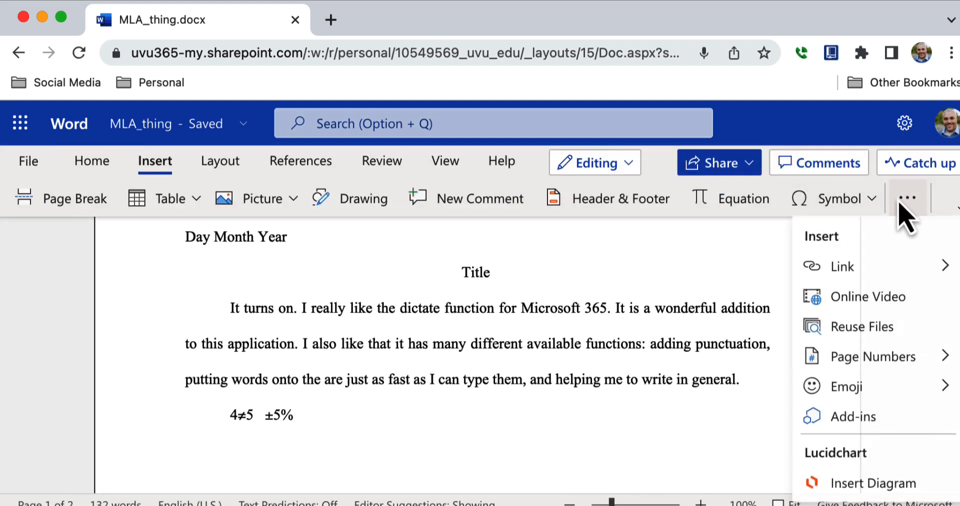
{"action": "left_click", "coordinate": [871, 487]}
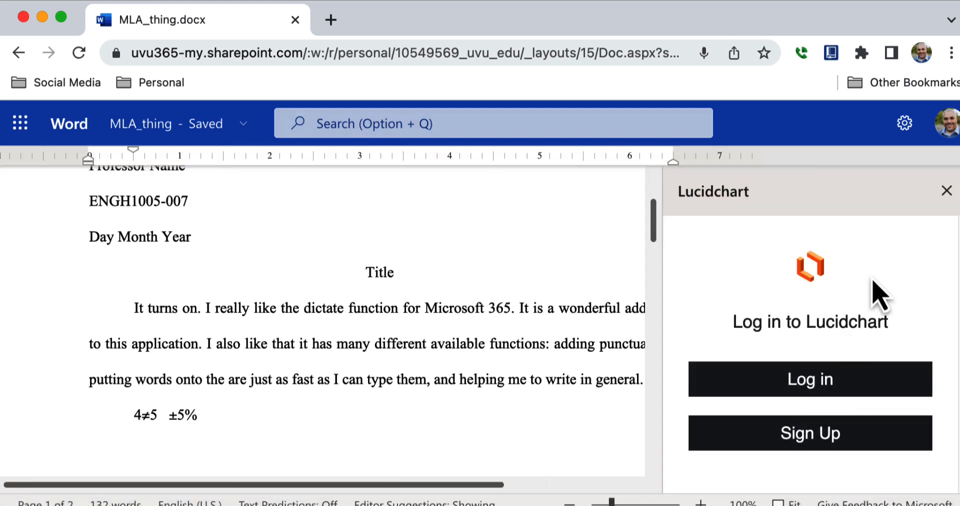
{"action": "left_click", "coordinate": [947, 191]}
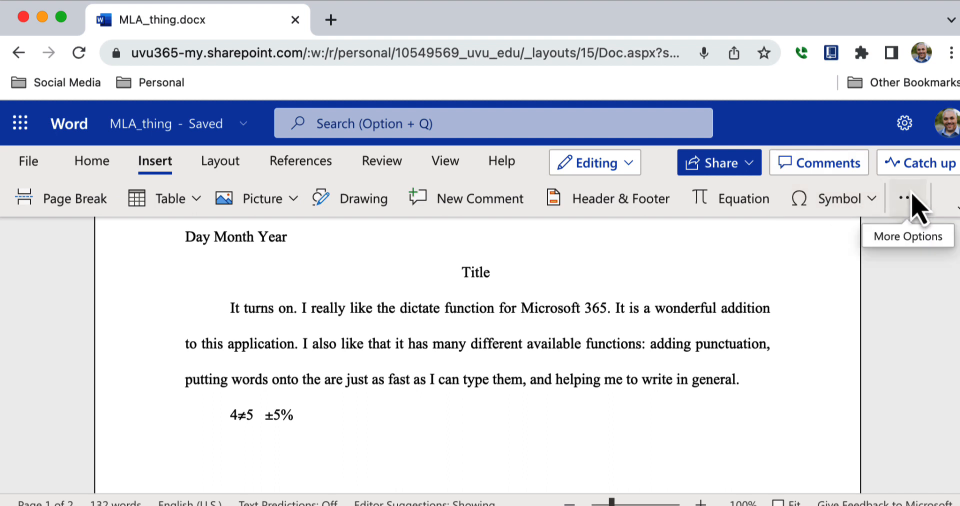
Step: Remove the Lucidchart add-in from Office Add-ins, confirm, and close the now-empty list
{"action": "left_click", "coordinate": [919, 205]}
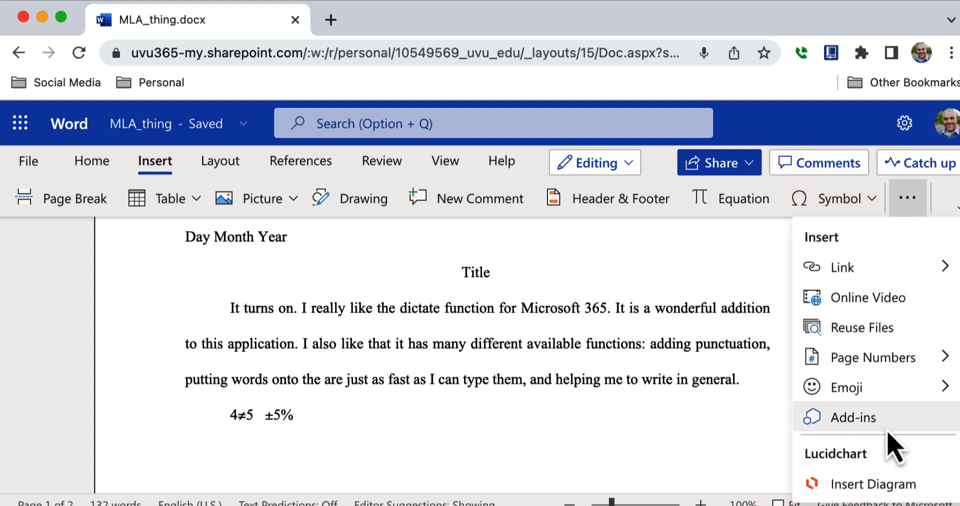
{"action": "left_click", "coordinate": [854, 418]}
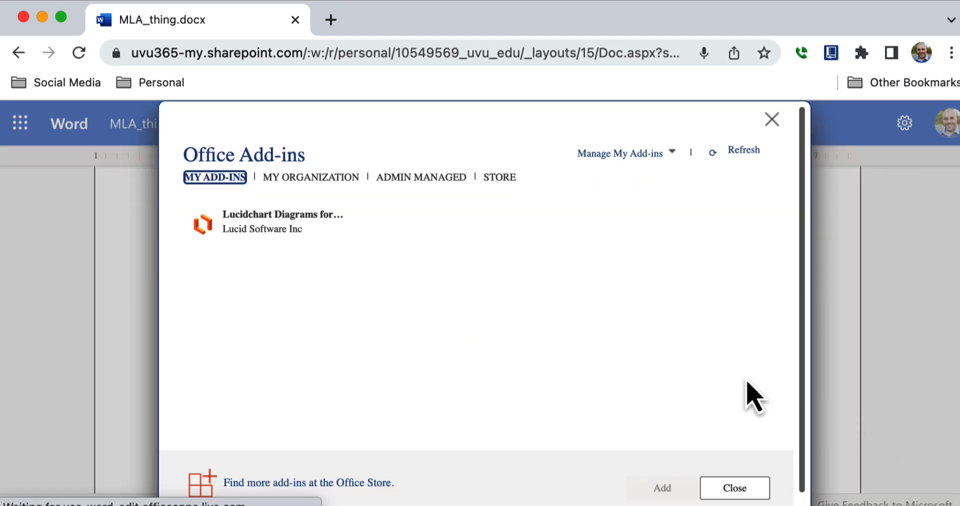
{"action": "left_click", "coordinate": [354, 218]}
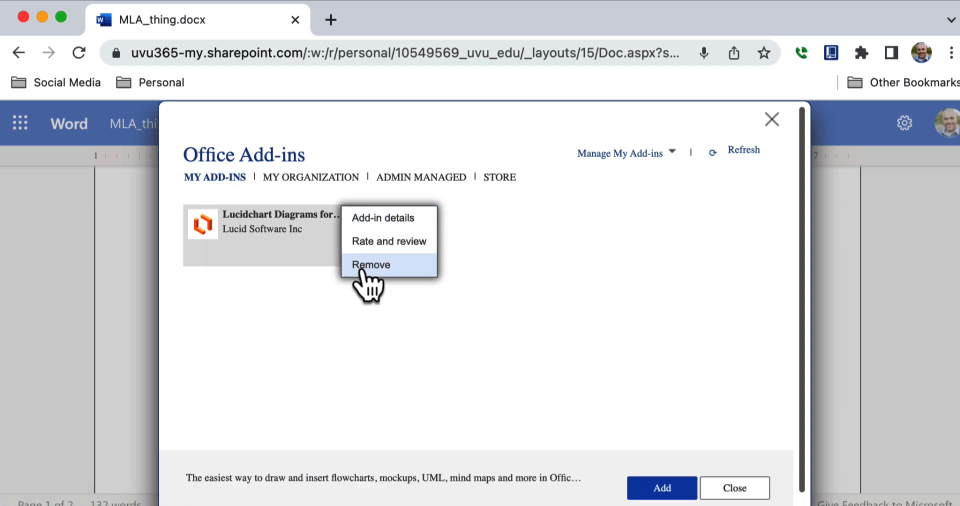
{"action": "left_click", "coordinate": [366, 266]}
{"action": "left_click", "coordinate": [520, 358]}
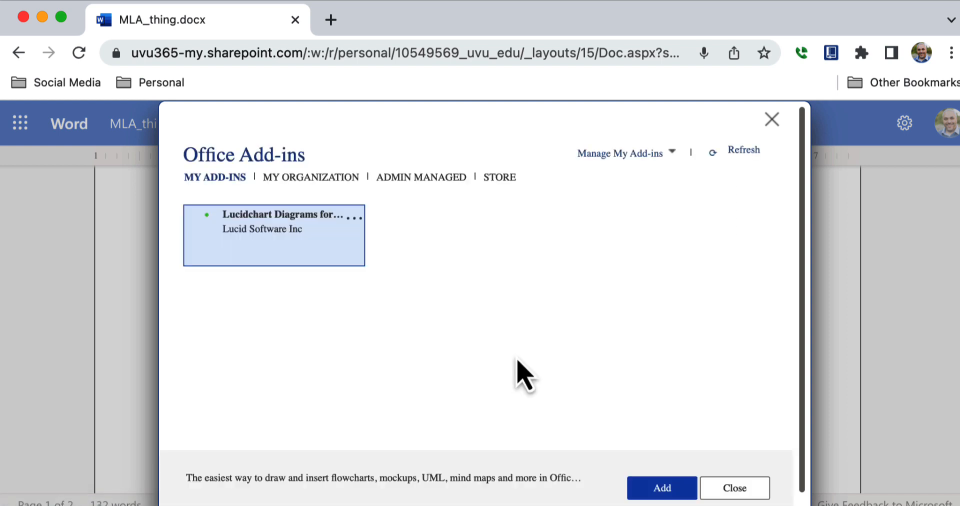
{"action": "left_click", "coordinate": [771, 120]}
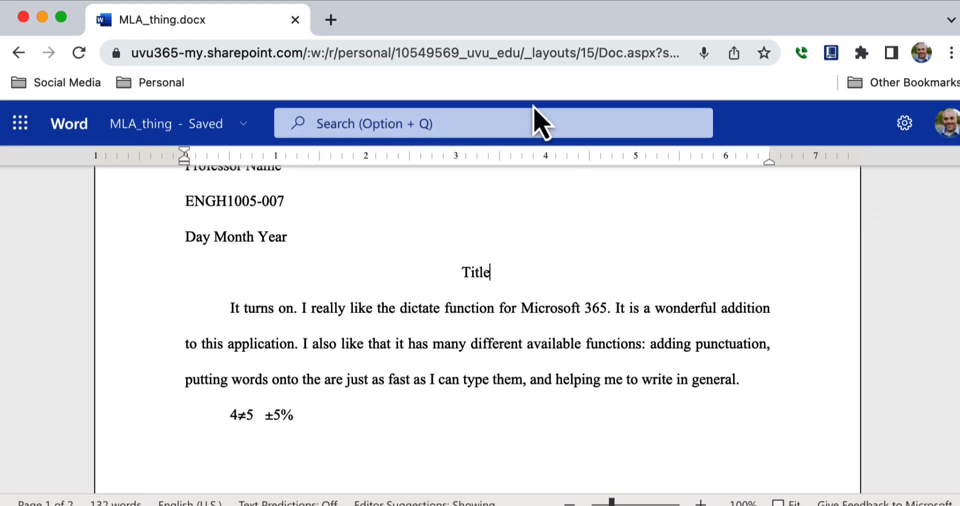
Step: Browse the Layout and References tools, ending on the Review tab's proofing tools
{"action": "left_click", "coordinate": [233, 170]}
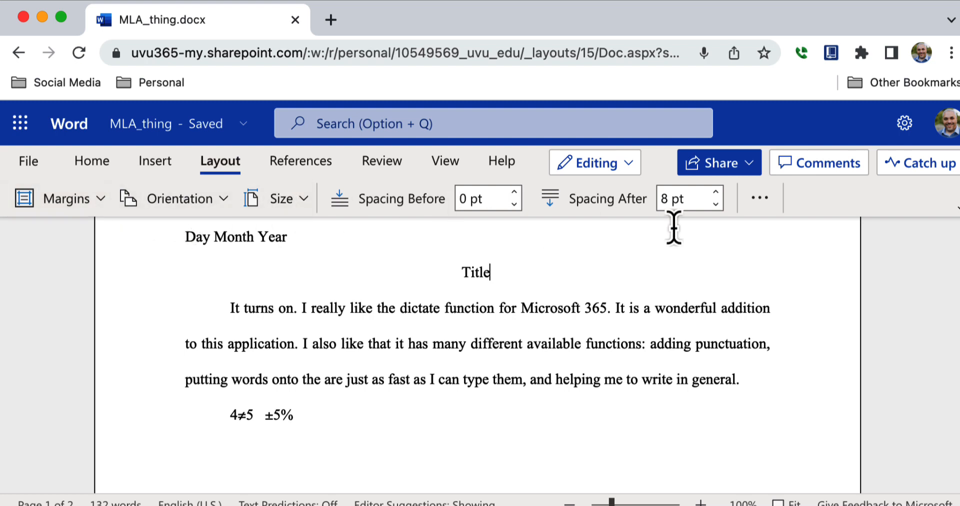
{"action": "left_click", "coordinate": [318, 169]}
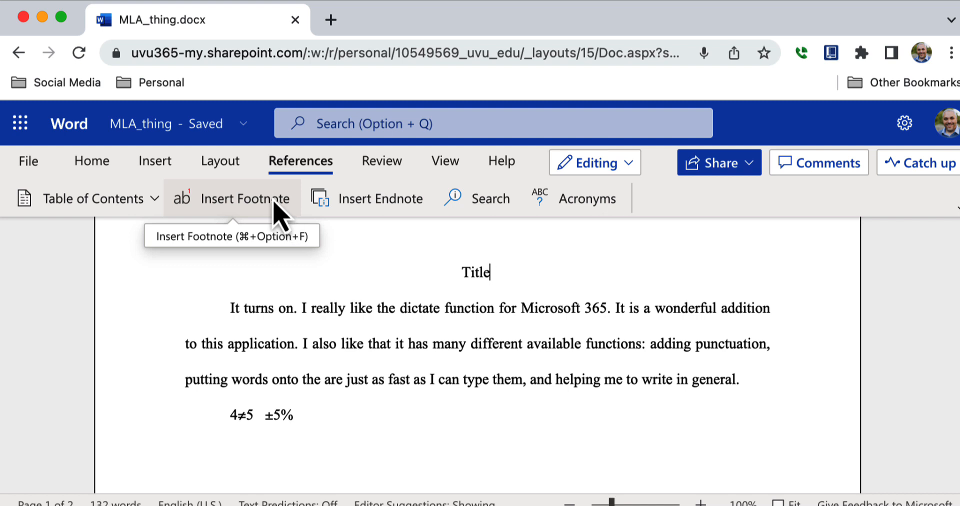
{"action": "left_click", "coordinate": [391, 164]}
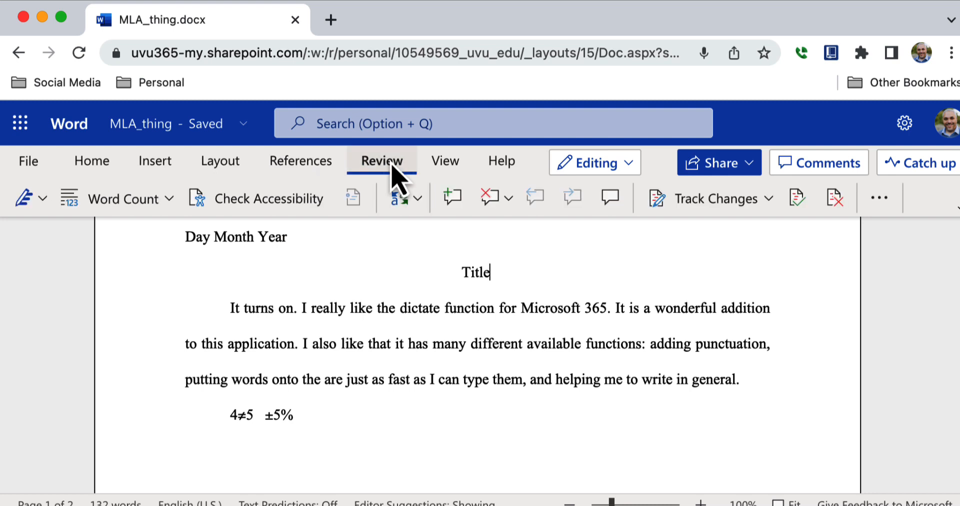
{"action": "left_click", "coordinate": [149, 200]}
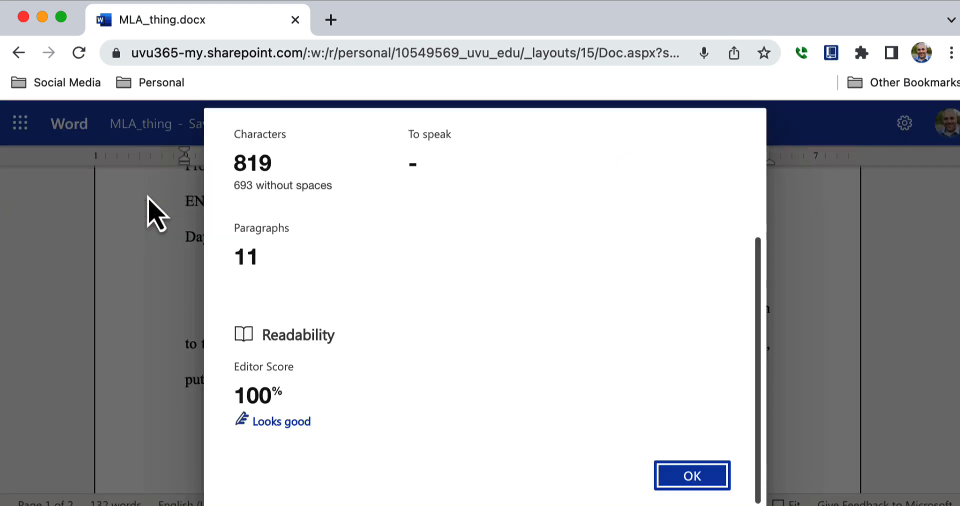
{"action": "scroll", "coordinate": [465, 250], "scroll_direction": "down", "scroll_amount": 2}
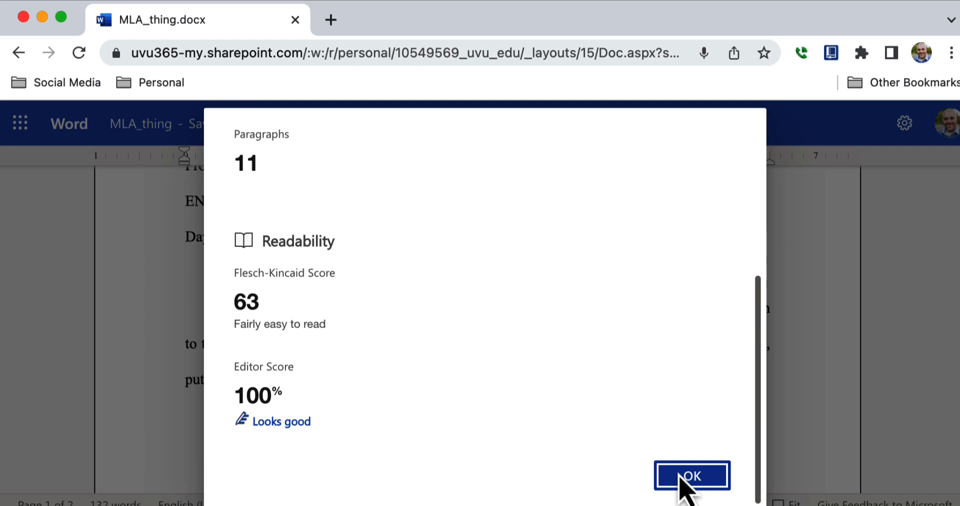
{"action": "left_click_drag", "start_coordinate": [753, 375], "coordinate": [748, 188]}
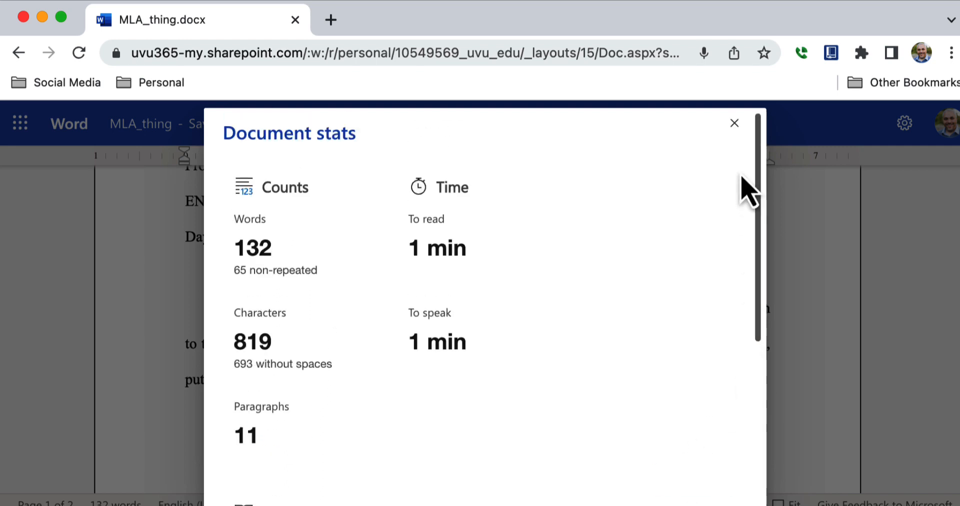
{"action": "left_click_drag", "start_coordinate": [765, 253], "coordinate": [725, 453]}
{"action": "left_click", "coordinate": [690, 476]}
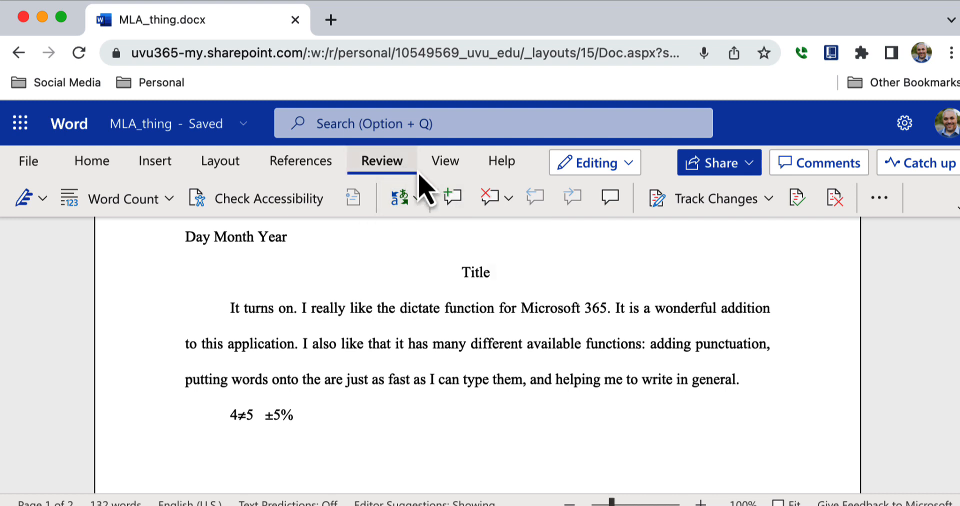
{"action": "left_click", "coordinate": [455, 203]}
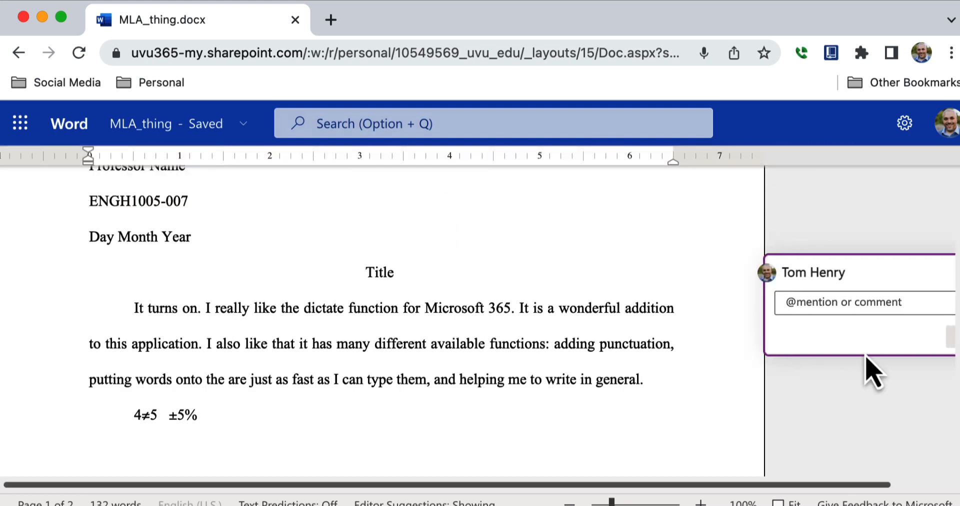
{"action": "left_click_drag", "start_coordinate": [854, 486], "coordinate": [937, 487]}
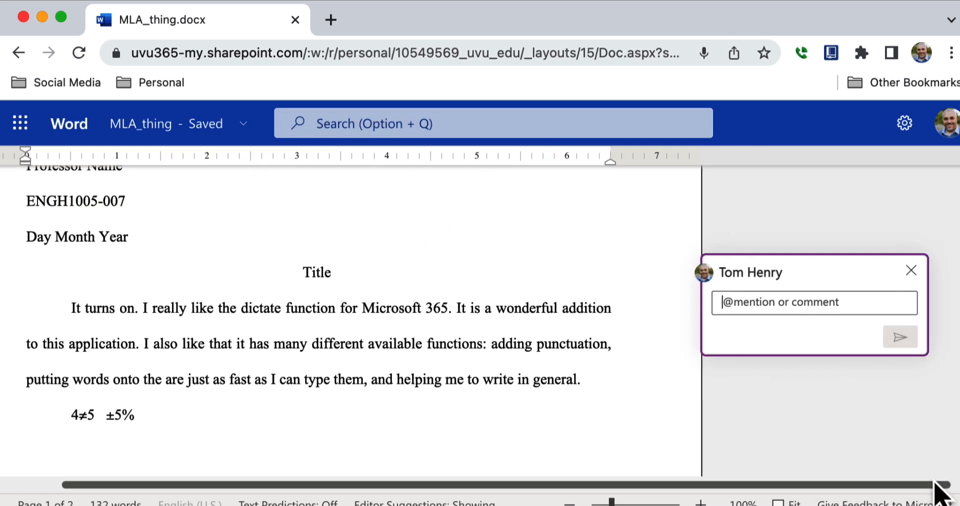
{"action": "left_click", "coordinate": [910, 273]}
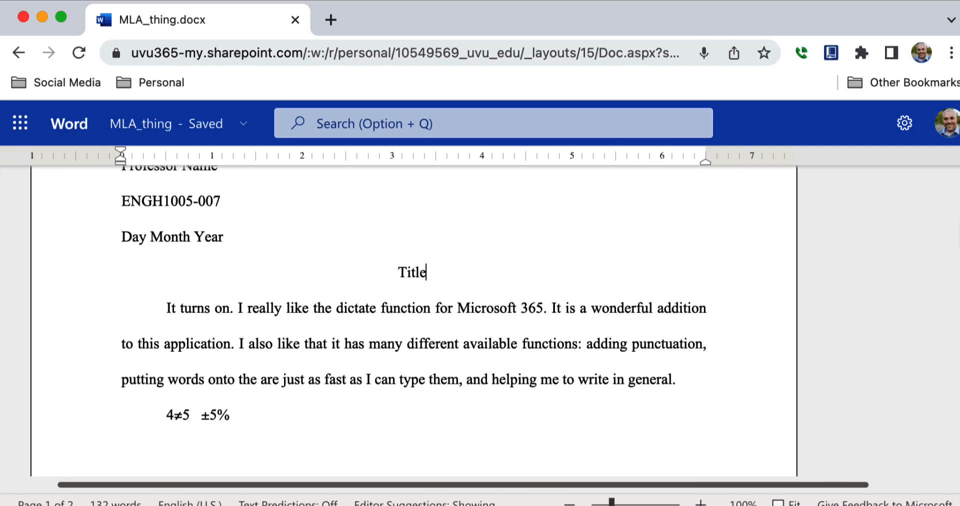
{"action": "scroll", "coordinate": [414, 320], "scroll_direction": "up", "scroll_amount": 3}
{"action": "mouse_move", "coordinate": [496, 134]}
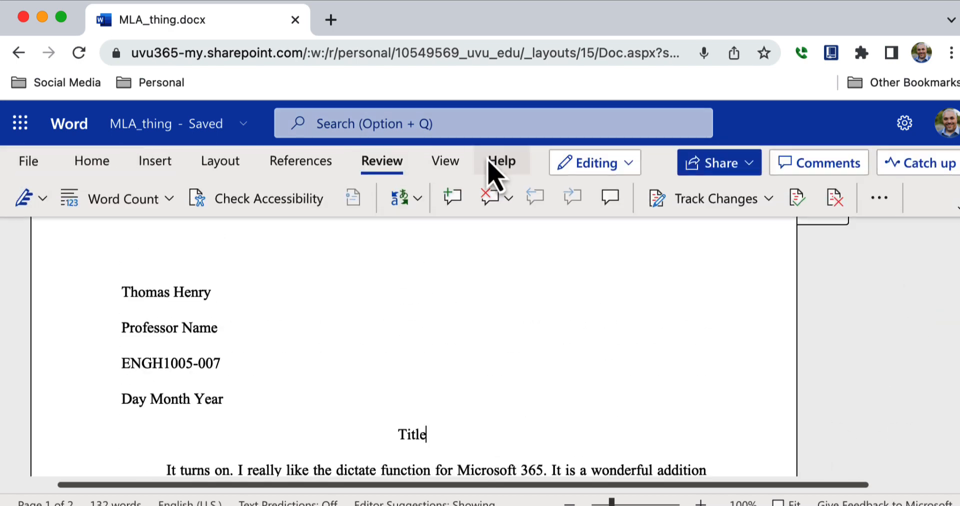
{"action": "left_click", "coordinate": [508, 203]}
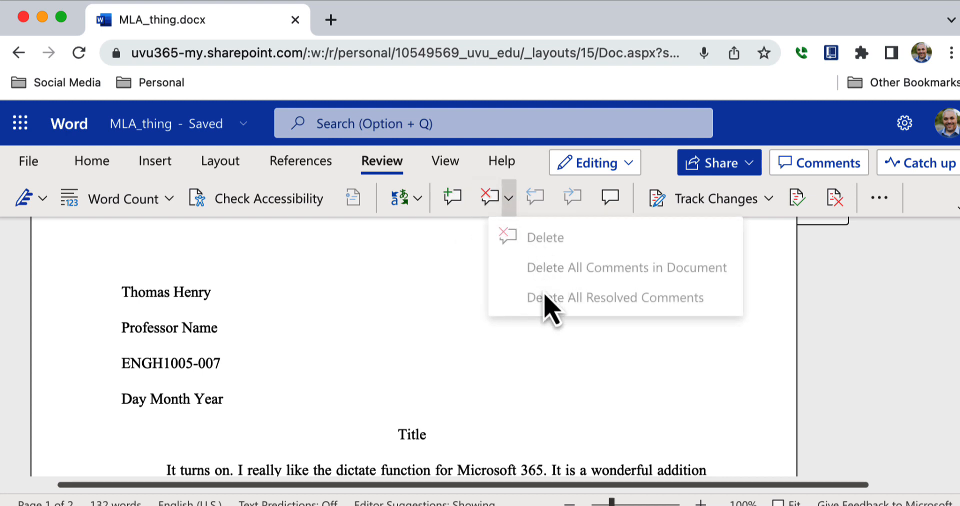
{"action": "left_click", "coordinate": [726, 214]}
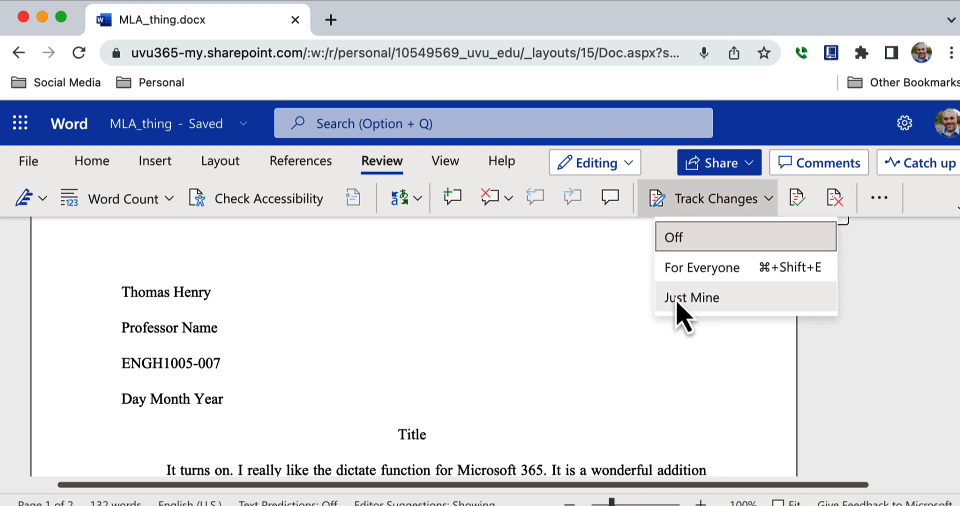
{"action": "left_click", "coordinate": [881, 207]}
{"action": "left_click", "coordinate": [881, 200]}
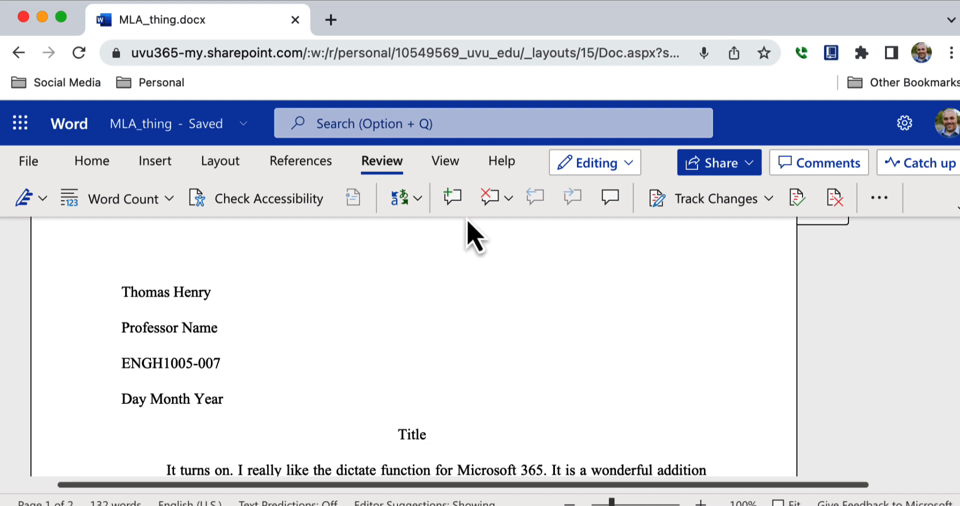
Step: On the View tab, turn Dark Mode on and back off, then glance at the overflow view options
{"action": "left_click", "coordinate": [445, 161]}
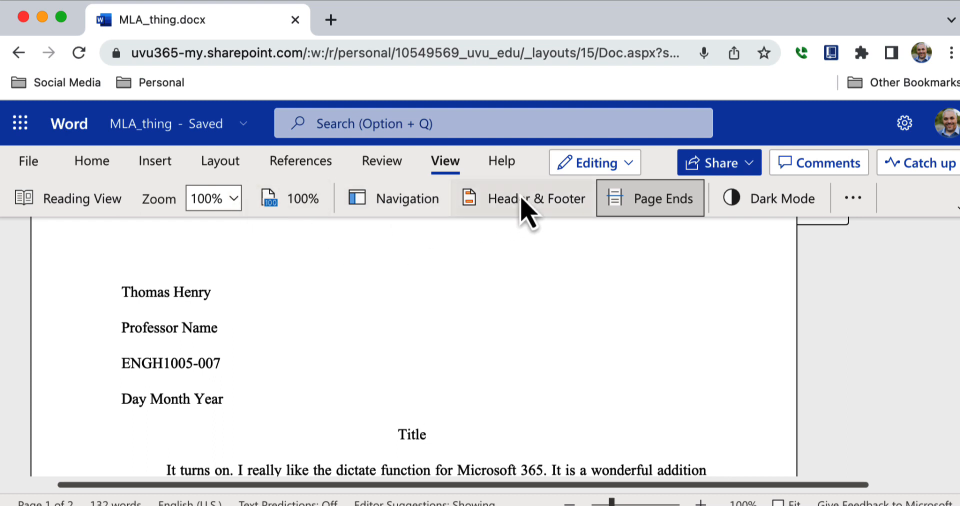
{"action": "left_click", "coordinate": [757, 205]}
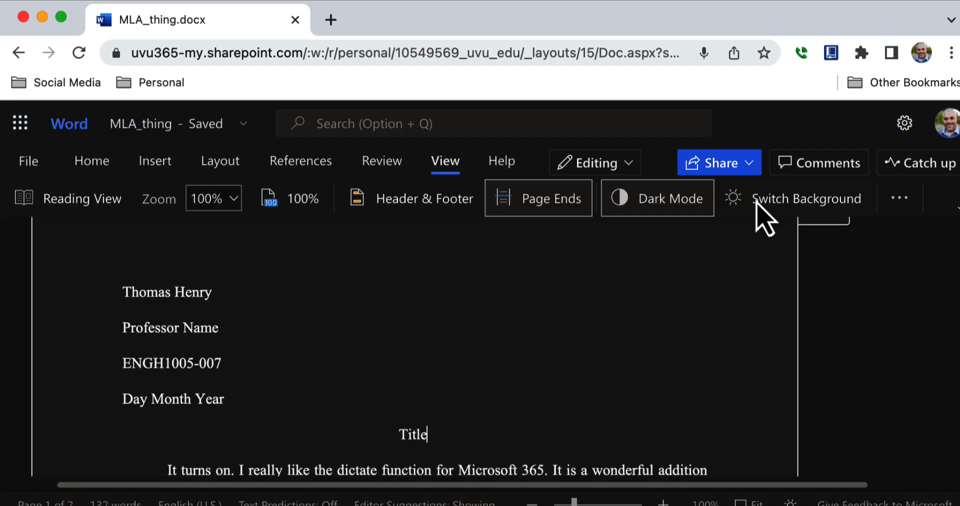
{"action": "left_click", "coordinate": [654, 206]}
{"action": "left_click", "coordinate": [655, 206]}
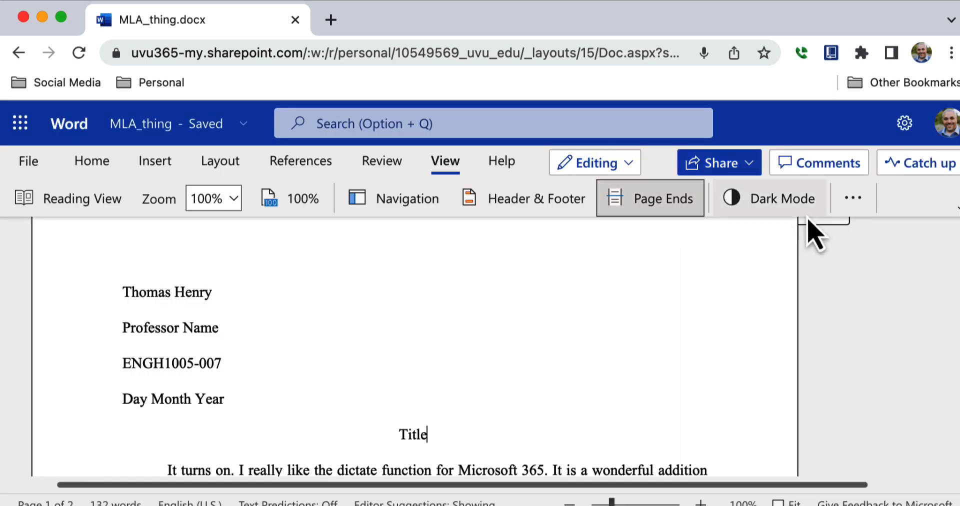
{"action": "left_click", "coordinate": [853, 200]}
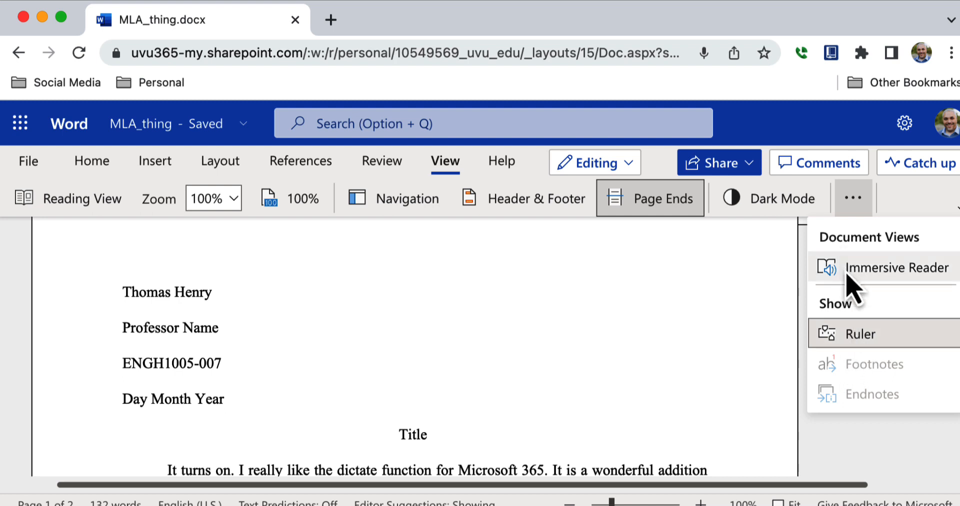
{"action": "left_click", "coordinate": [850, 201]}
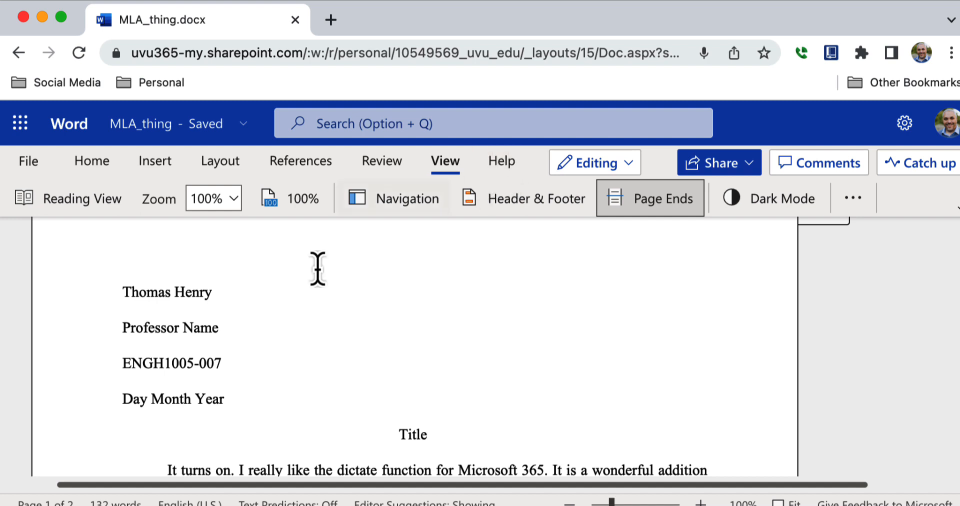
{"action": "left_click", "coordinate": [20, 123]}
{"action": "left_click", "coordinate": [361, 268]}
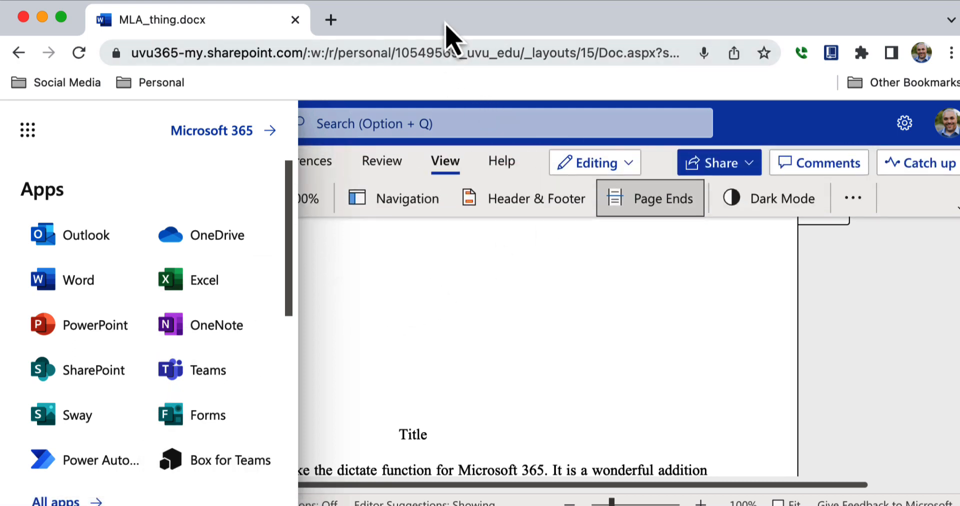
{"action": "left_click", "coordinate": [257, 250]}
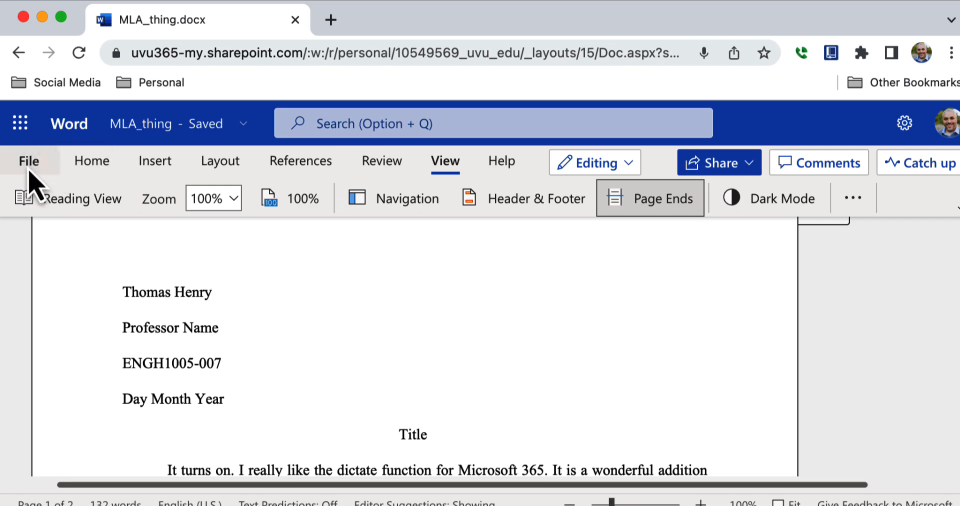
{"action": "left_click", "coordinate": [29, 162]}
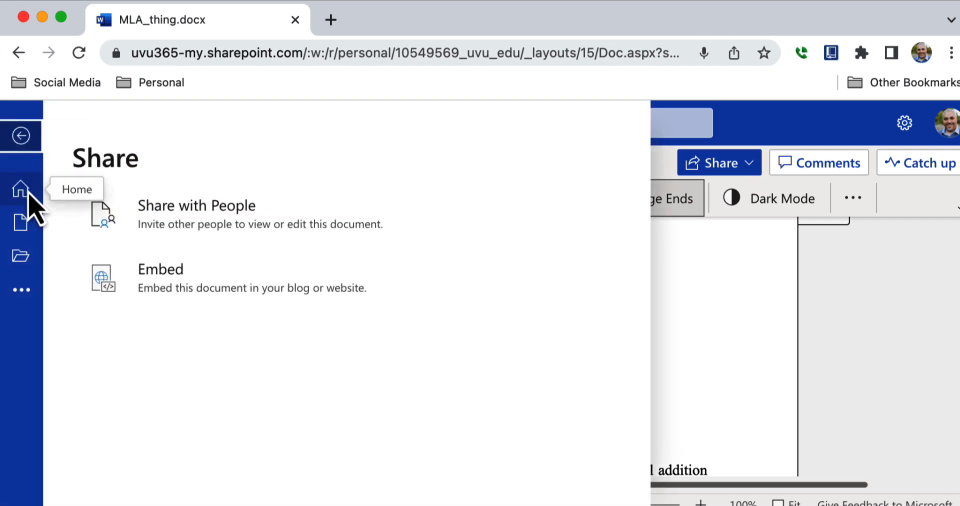
{"action": "left_click", "coordinate": [22, 145]}
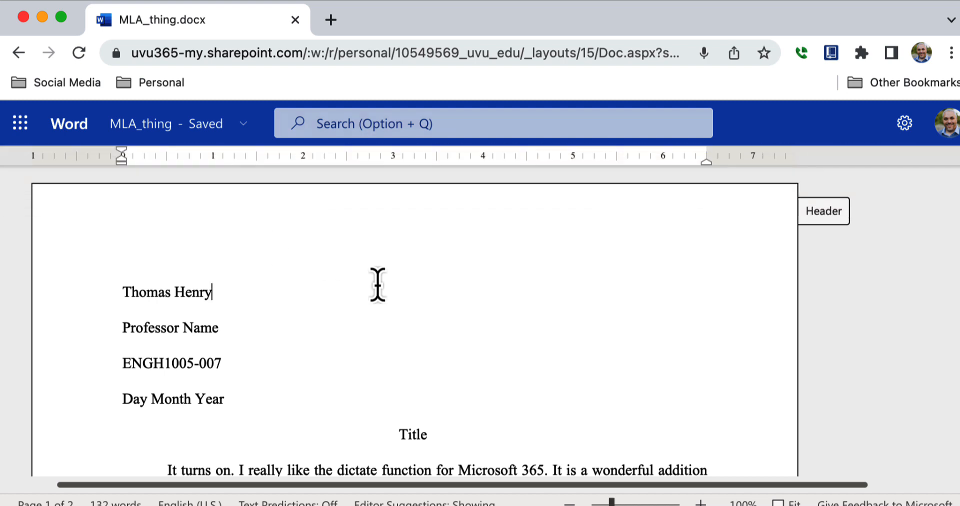
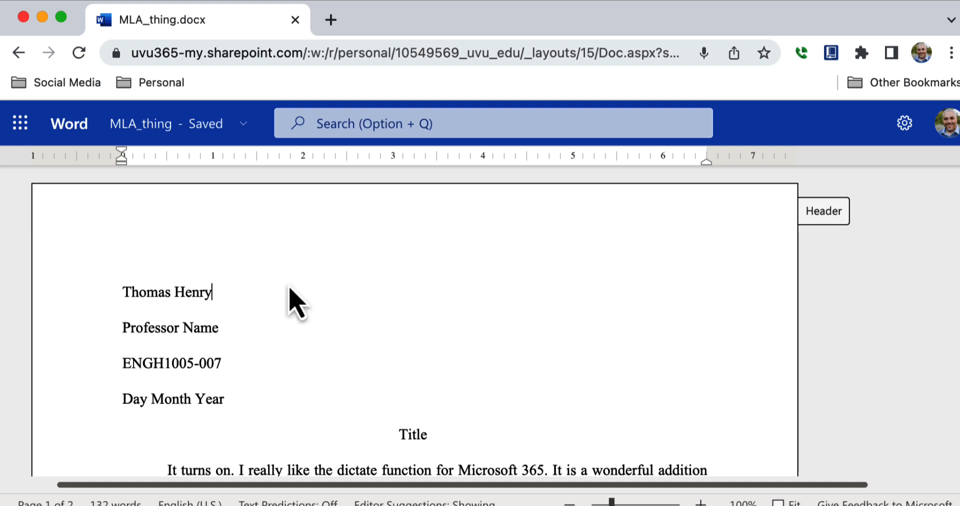
Step: From the app launcher, go to Word's template gallery and create a document from the MLA style paper template
{"action": "left_click", "coordinate": [21, 129]}
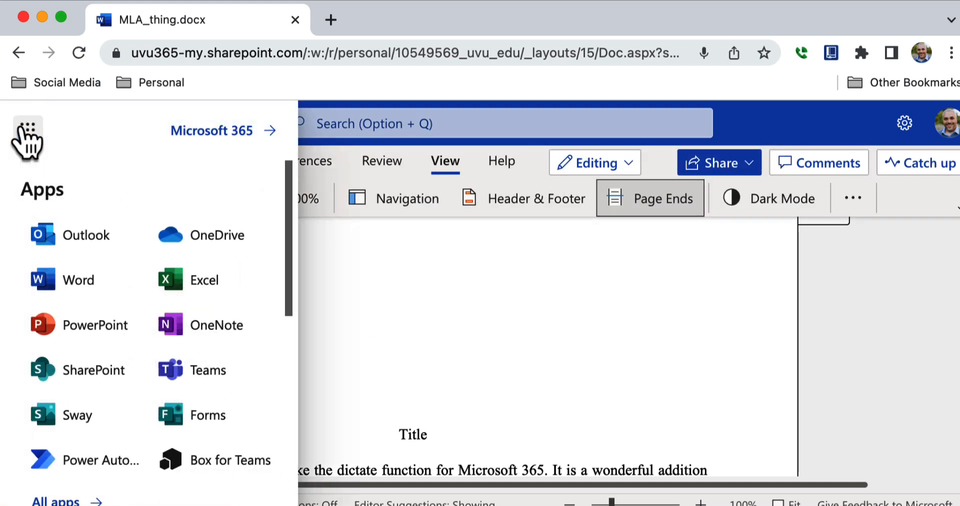
{"action": "left_click", "coordinate": [74, 284]}
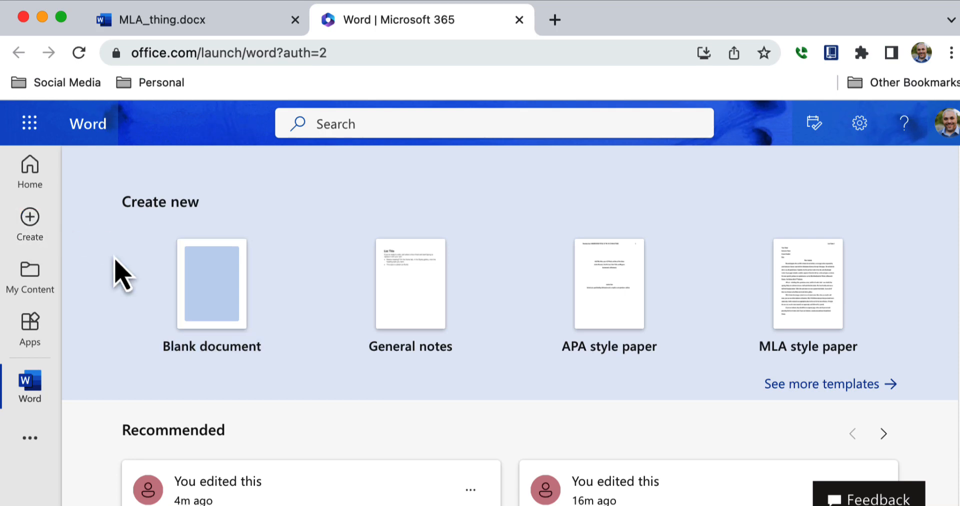
{"action": "left_click", "coordinate": [802, 390]}
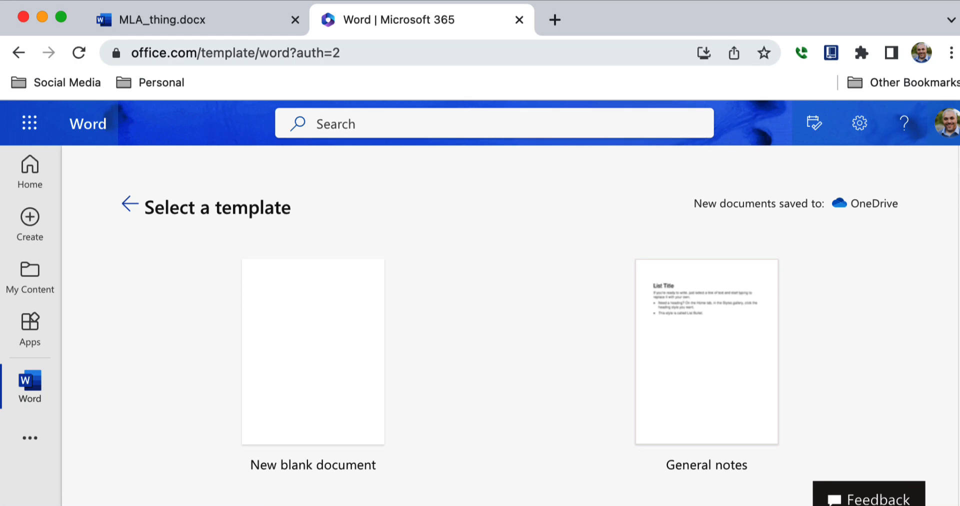
{"action": "scroll", "coordinate": [940, 273], "scroll_direction": "down", "scroll_amount": 15}
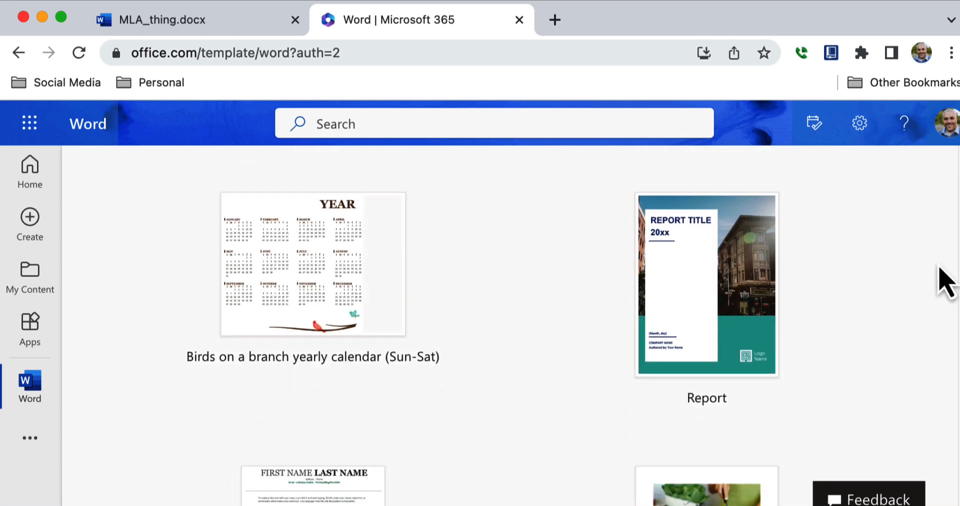
{"action": "scroll", "coordinate": [945, 283], "scroll_direction": "down", "scroll_amount": 18}
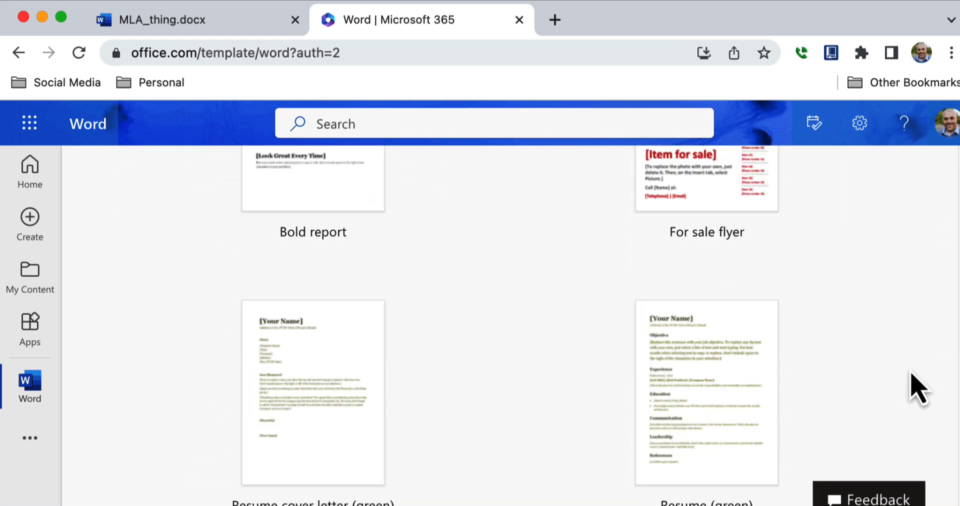
{"action": "scroll", "coordinate": [916, 400], "scroll_direction": "down", "scroll_amount": 6}
{"action": "scroll", "coordinate": [911, 420], "scroll_direction": "down", "scroll_amount": 8}
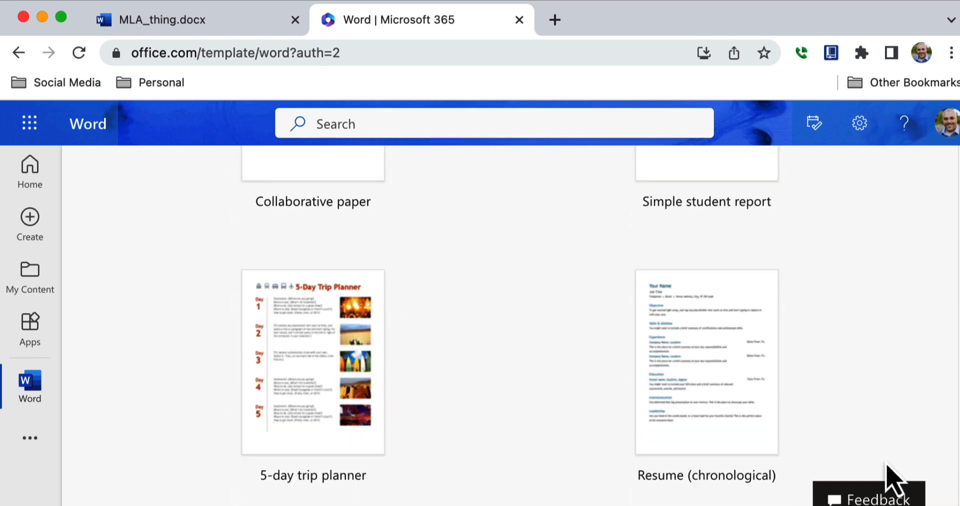
{"action": "scroll", "coordinate": [896, 476], "scroll_direction": "up", "scroll_amount": 20}
{"action": "scroll", "coordinate": [890, 200], "scroll_direction": "up", "scroll_amount": 12}
{"action": "scroll", "coordinate": [886, 221], "scroll_direction": "down", "scroll_amount": 6}
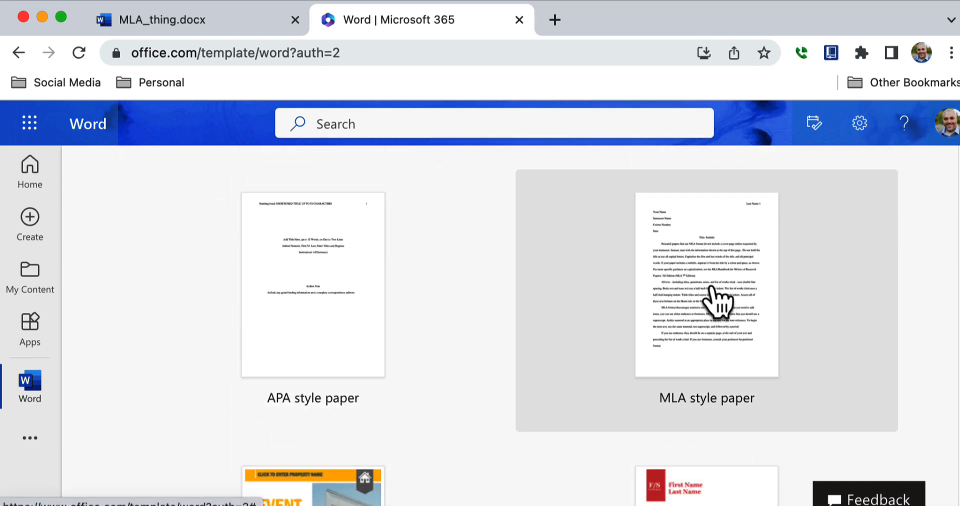
{"action": "left_click", "coordinate": [712, 289]}
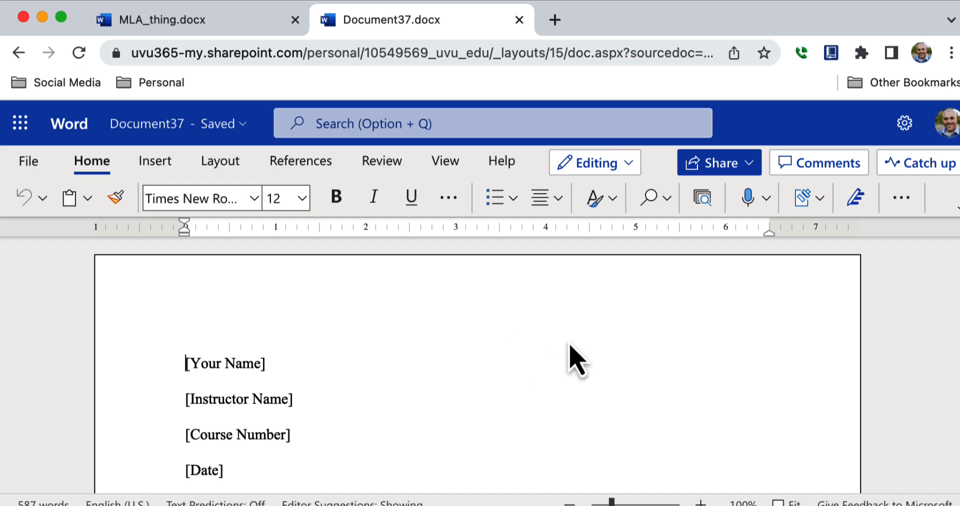
Step: Replace the [Your Name] placeholder with the student's name and delete the leftover name placeholder
{"action": "scroll", "coordinate": [478, 350], "scroll_direction": "down", "scroll_amount": 8}
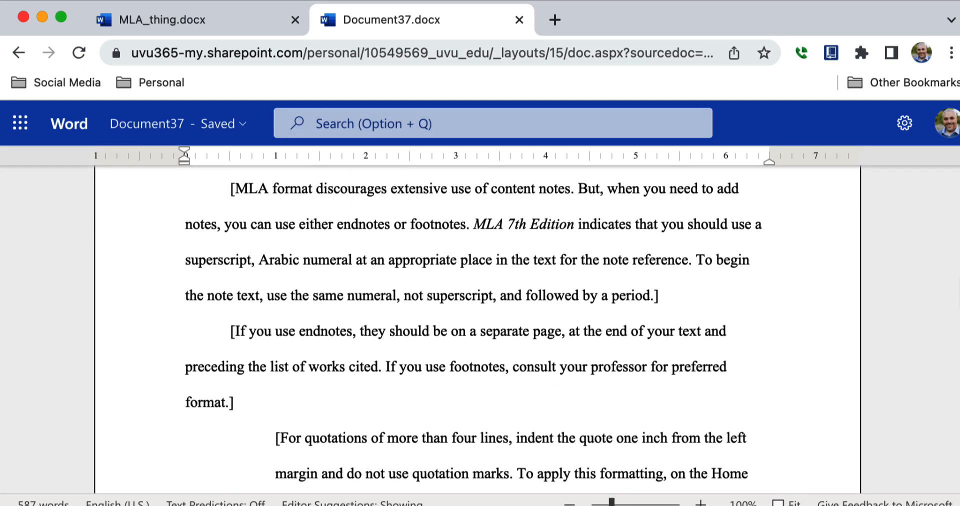
{"action": "scroll", "coordinate": [478, 350], "scroll_direction": "up", "scroll_amount": 6}
{"action": "scroll", "coordinate": [478, 325], "scroll_direction": "up", "scroll_amount": 5}
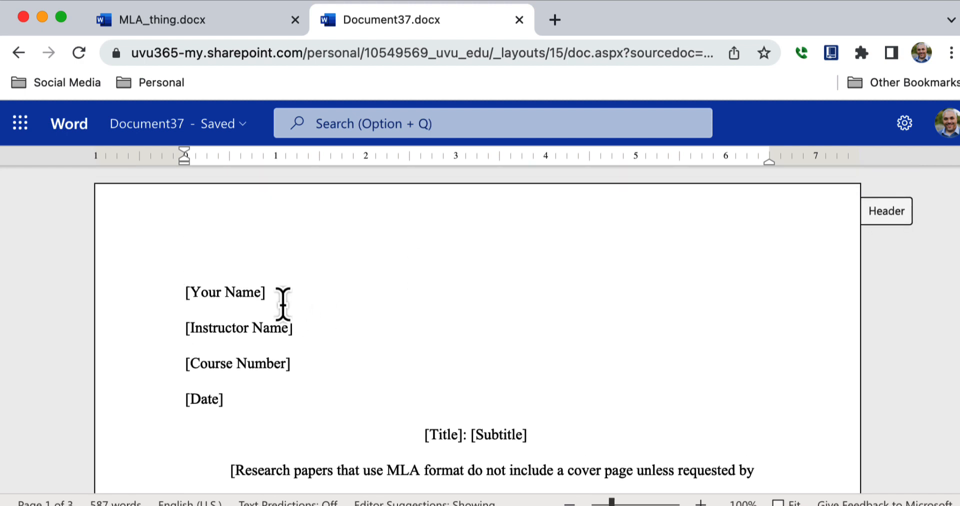
{"action": "left_click", "coordinate": [172, 300]}
{"action": "type", "text": "TOm"}
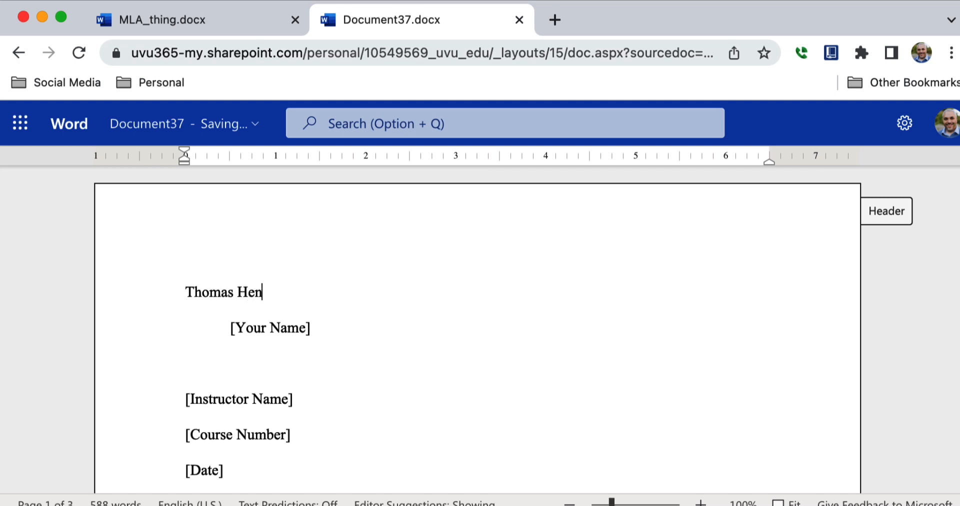
{"action": "left_click", "coordinate": [170, 332]}
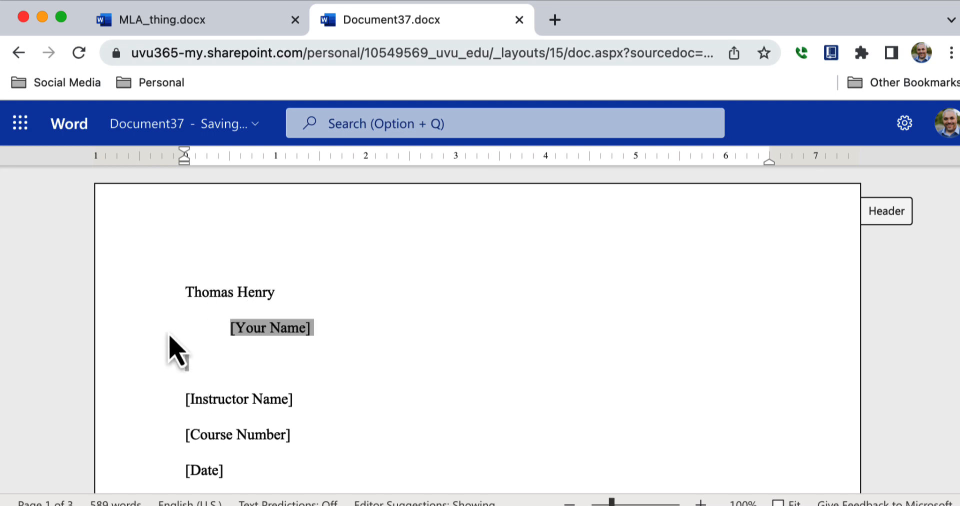
{"action": "key", "text": "BackSpace"}
Step: Replace [Instructor Name] with the instructor's name and remove the extra blank line below it
{"action": "left_click", "coordinate": [307, 332]}
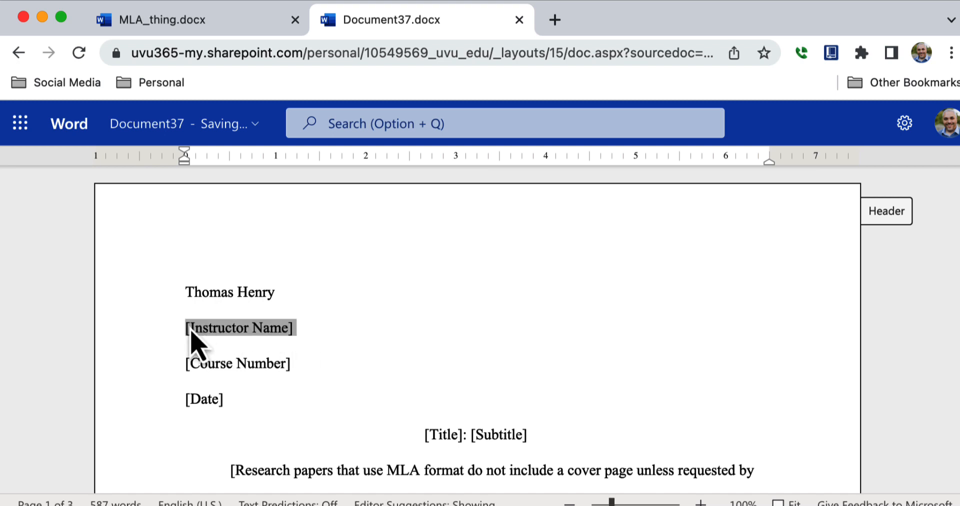
{"action": "type", "text": "Professor Henry"}
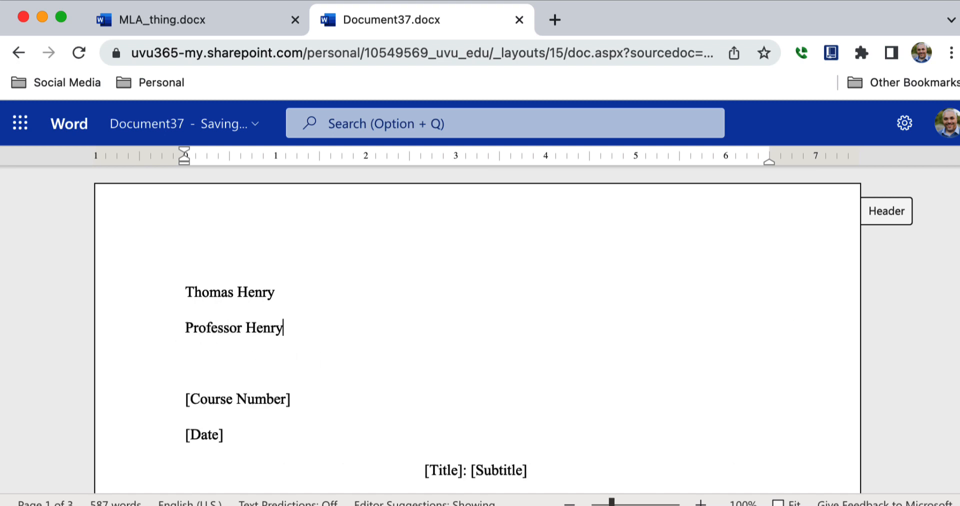
{"action": "left_click", "coordinate": [187, 399]}
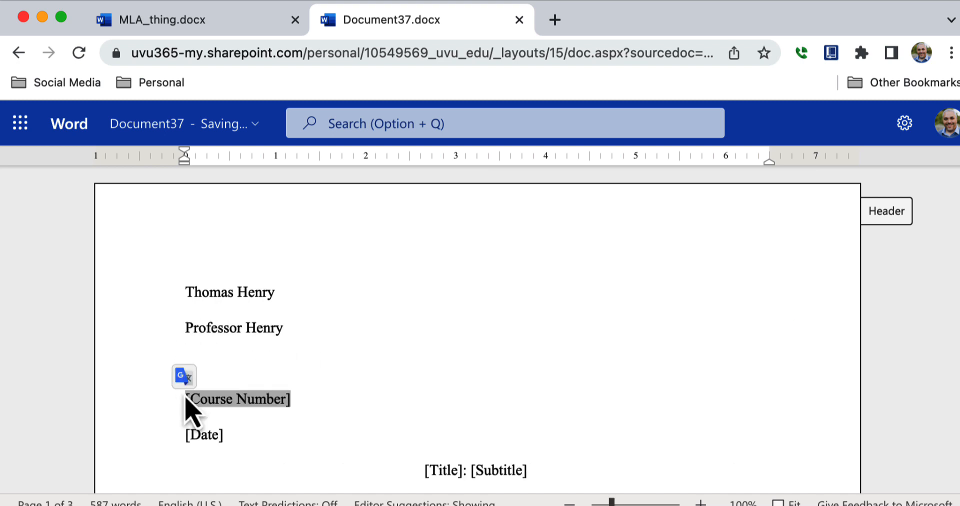
{"action": "left_click", "coordinate": [217, 369]}
{"action": "key", "text": "BackSpace"}
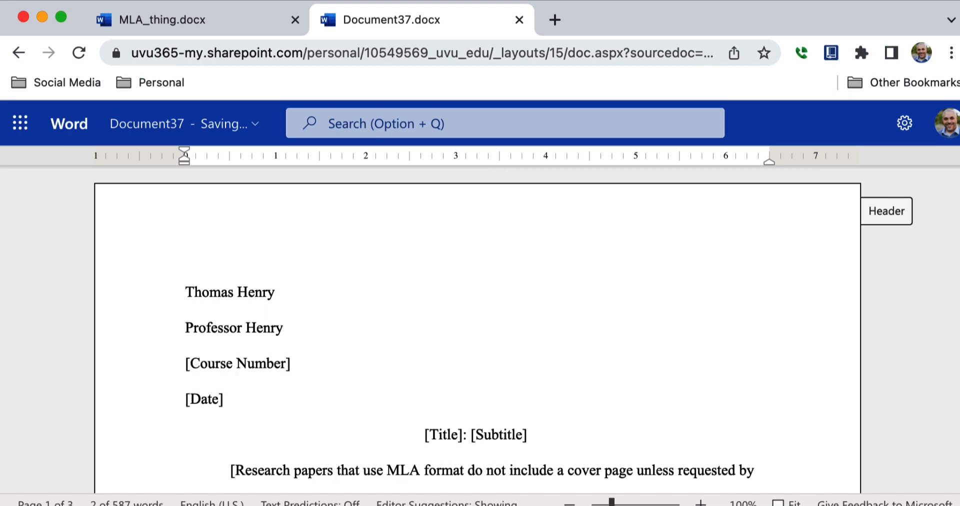
Step: Scroll down to the Works Cited heading and remove its first-line indent
{"action": "left_click_drag", "start_coordinate": [533, 440], "coordinate": [436, 437]}
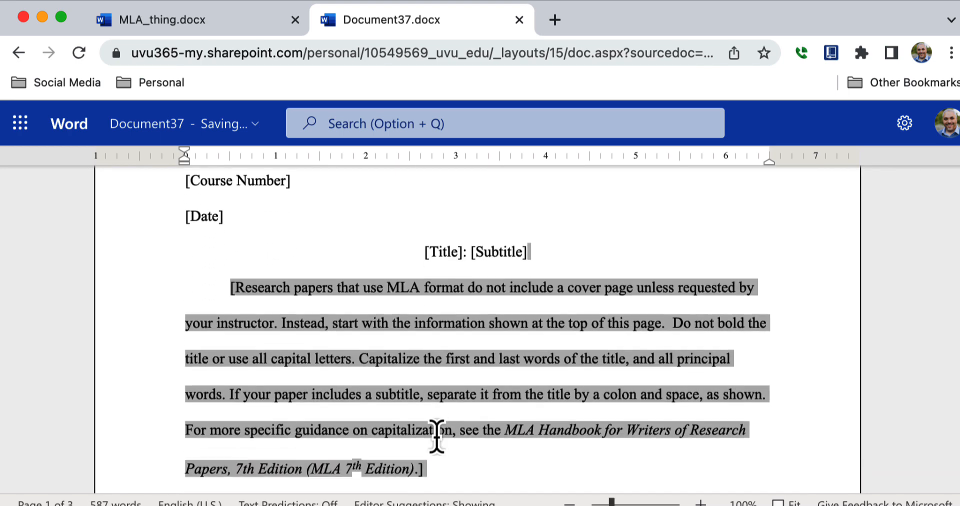
{"action": "scroll", "coordinate": [436, 436], "scroll_direction": "down", "scroll_amount": 9}
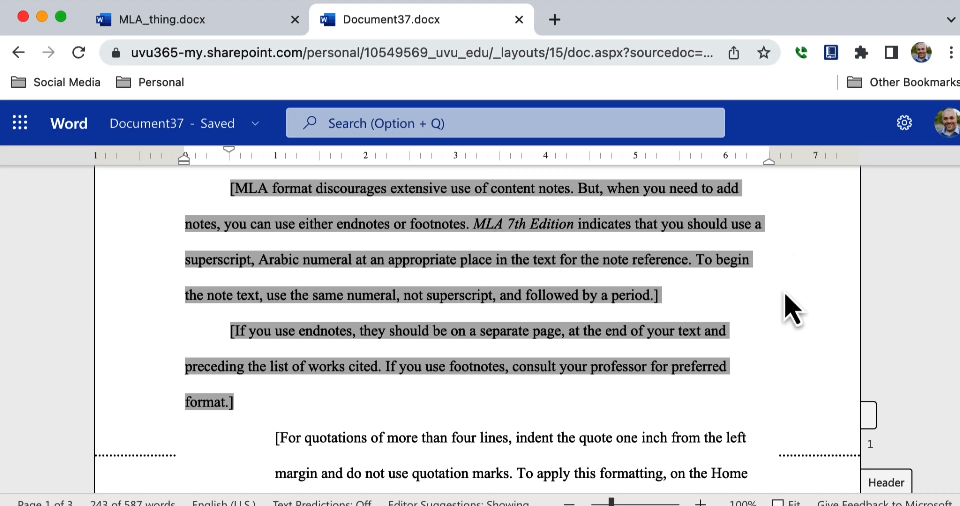
{"action": "scroll", "coordinate": [478, 330], "scroll_direction": "down", "scroll_amount": 10}
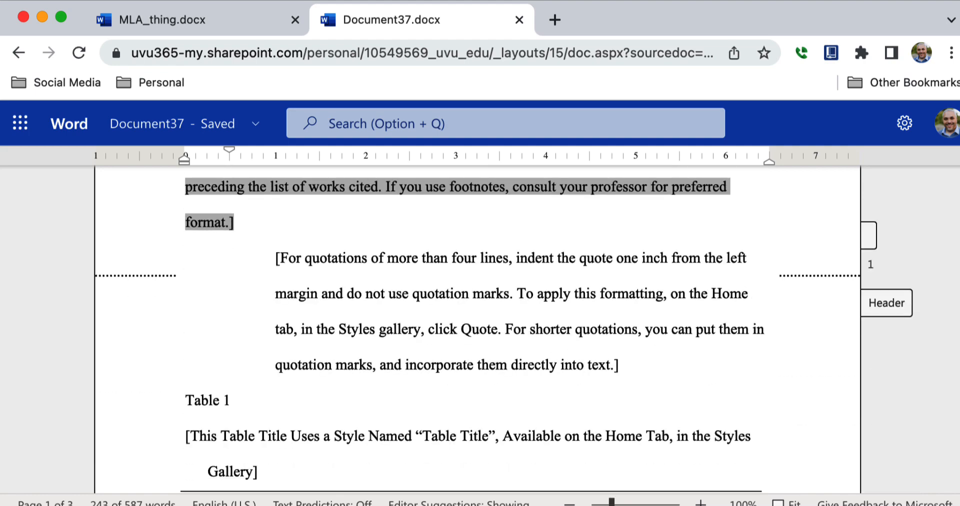
{"action": "scroll", "coordinate": [953, 473], "scroll_direction": "down", "scroll_amount": 20}
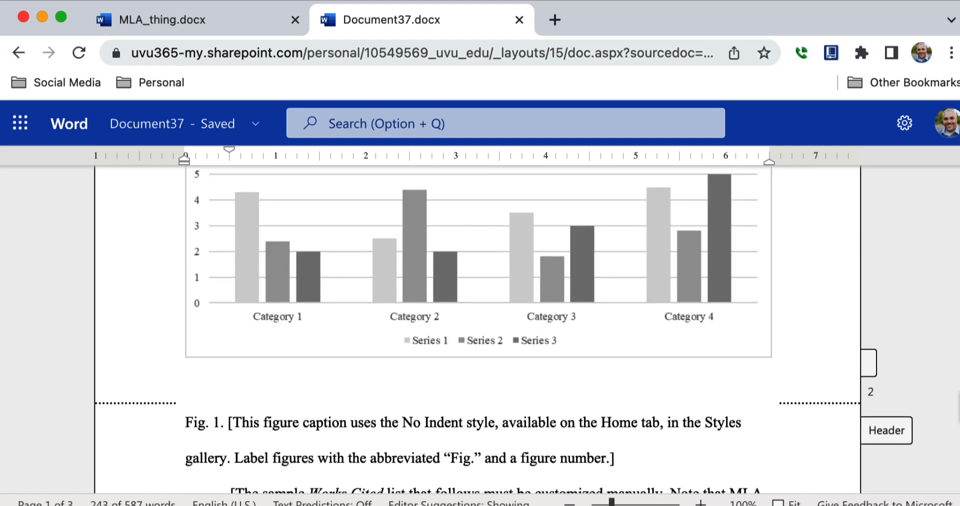
{"action": "scroll", "coordinate": [953, 473], "scroll_direction": "down", "scroll_amount": 5}
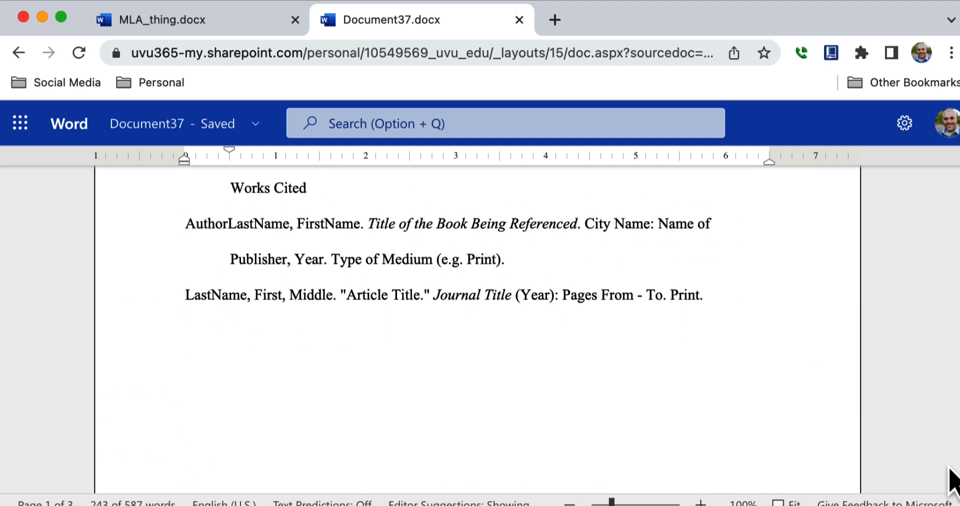
{"action": "scroll", "coordinate": [952, 475], "scroll_direction": "up", "scroll_amount": 5}
{"action": "scroll", "coordinate": [953, 457], "scroll_direction": "up", "scroll_amount": 5}
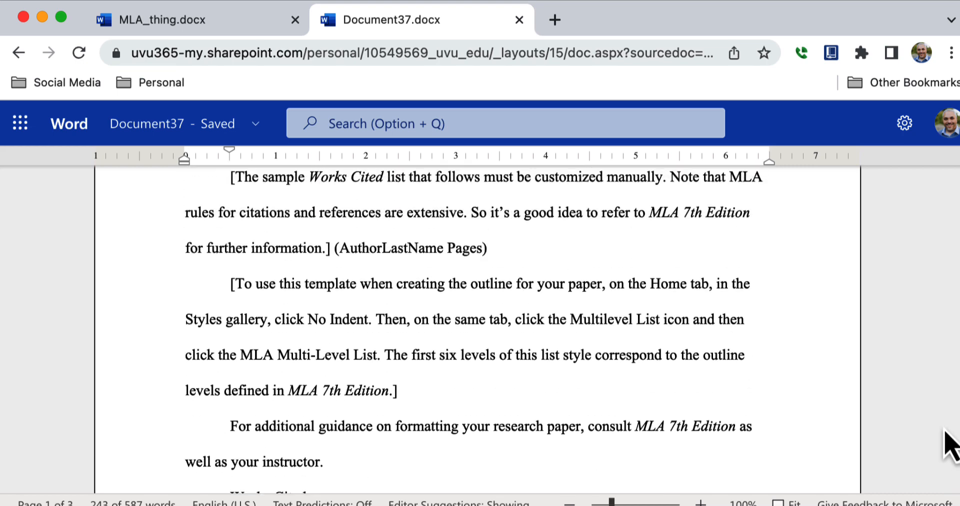
{"action": "scroll", "coordinate": [945, 440], "scroll_direction": "down", "scroll_amount": 4}
{"action": "scroll", "coordinate": [935, 441], "scroll_direction": "down", "scroll_amount": 3}
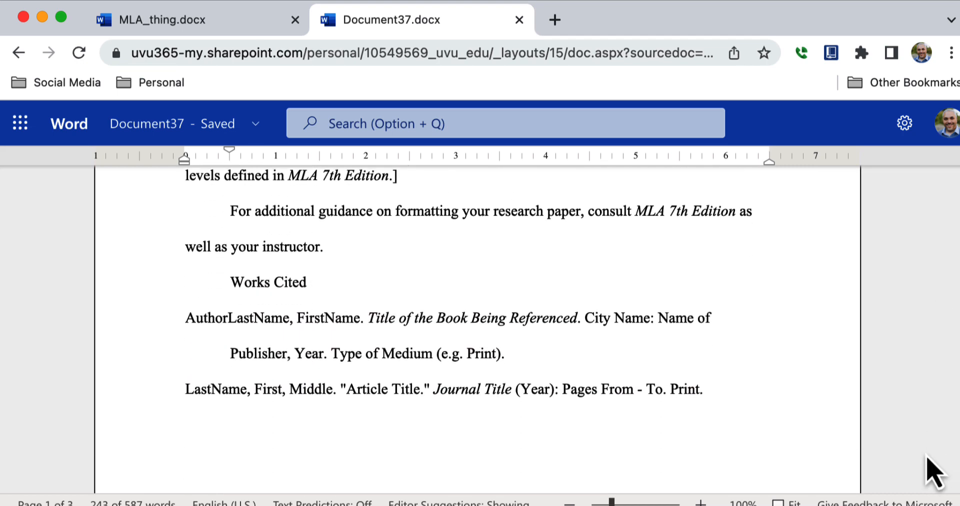
{"action": "triple_click", "coordinate": [301, 298]}
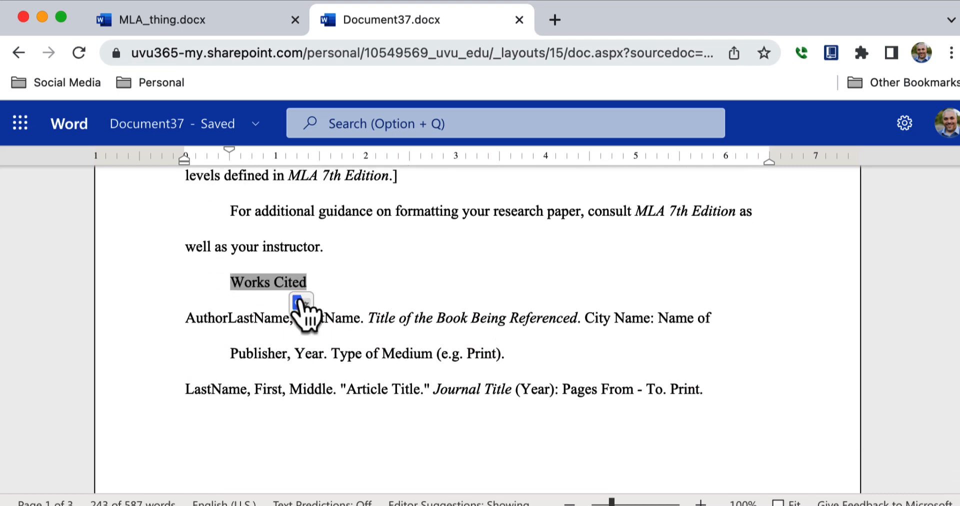
{"action": "left_click", "coordinate": [232, 282]}
{"action": "key", "text": "BackSpace"}
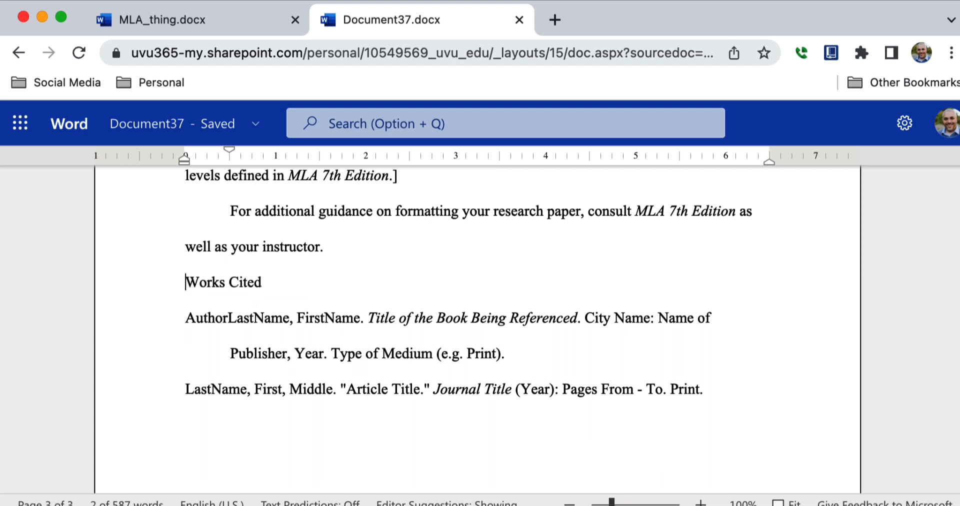
Step: Center the Works Cited heading, then briefly select and deselect the entries below it
{"action": "left_click", "coordinate": [264, 283]}
{"action": "left_click_drag", "start_coordinate": [207, 283], "coordinate": [185, 287]}
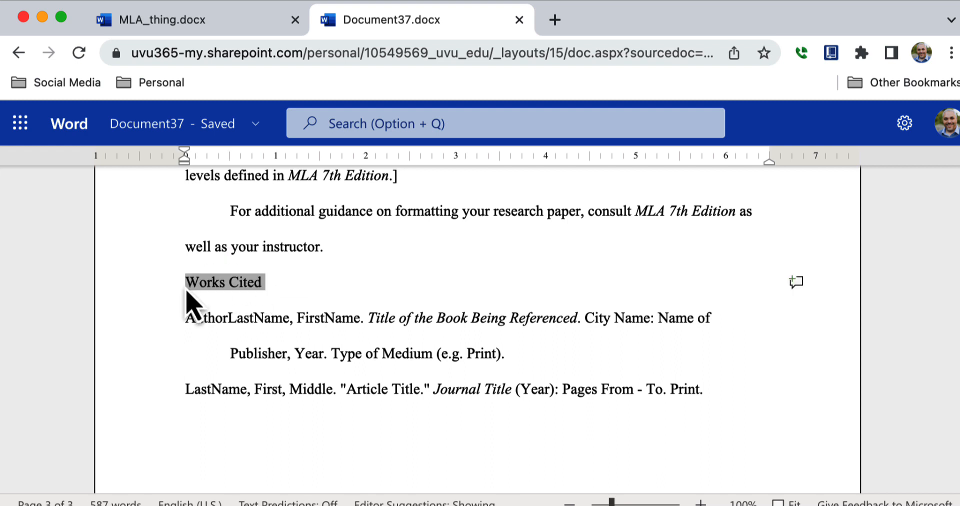
{"action": "mouse_move", "coordinate": [569, 106]}
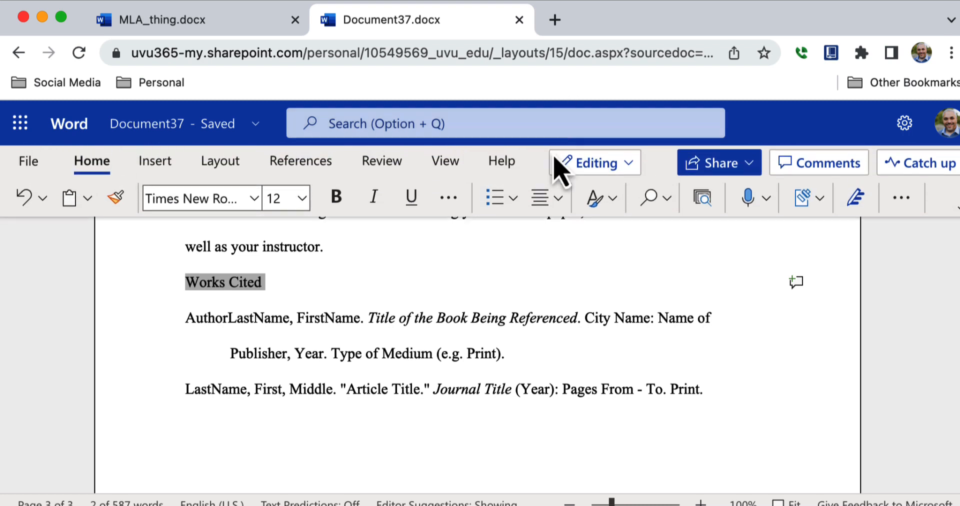
{"action": "left_click", "coordinate": [548, 201]}
{"action": "left_click", "coordinate": [575, 274]}
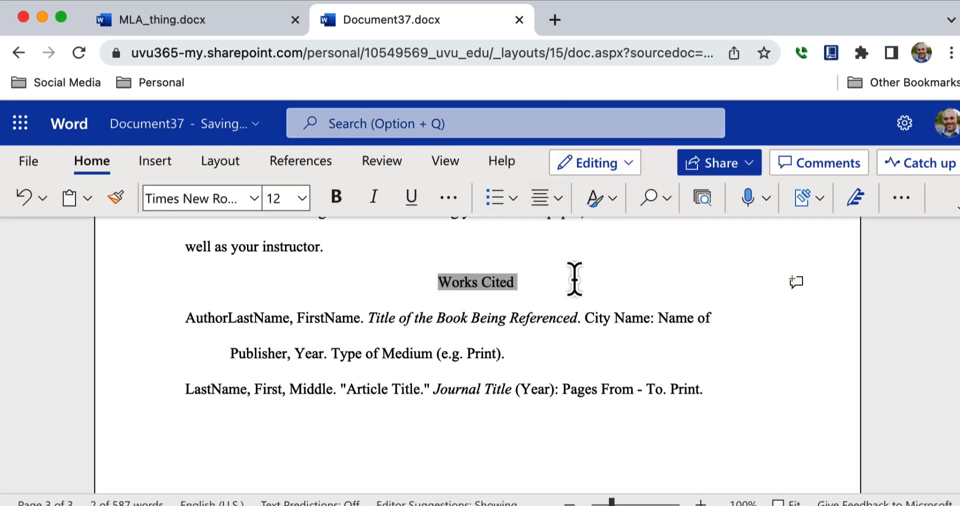
{"action": "left_click", "coordinate": [575, 281]}
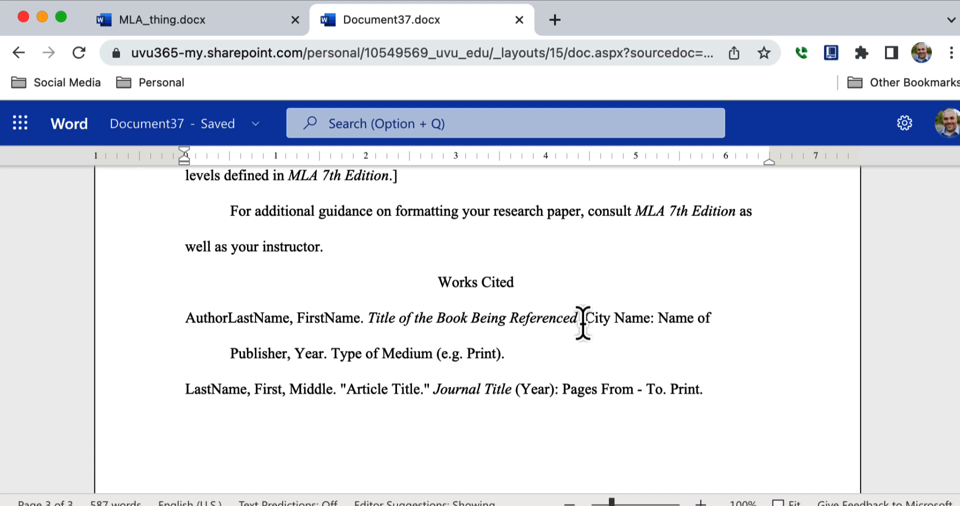
{"action": "key", "text": "super+shift+End"}
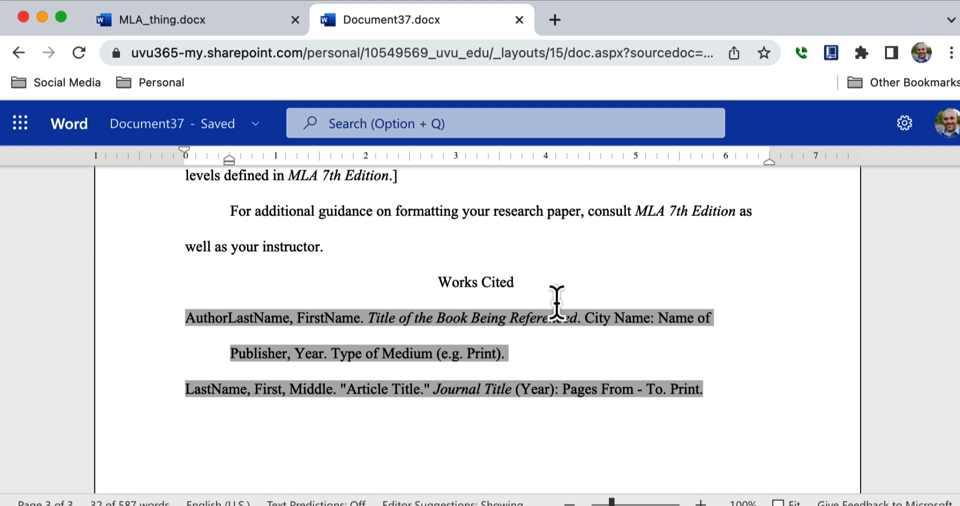
{"action": "left_click", "coordinate": [584, 279]}
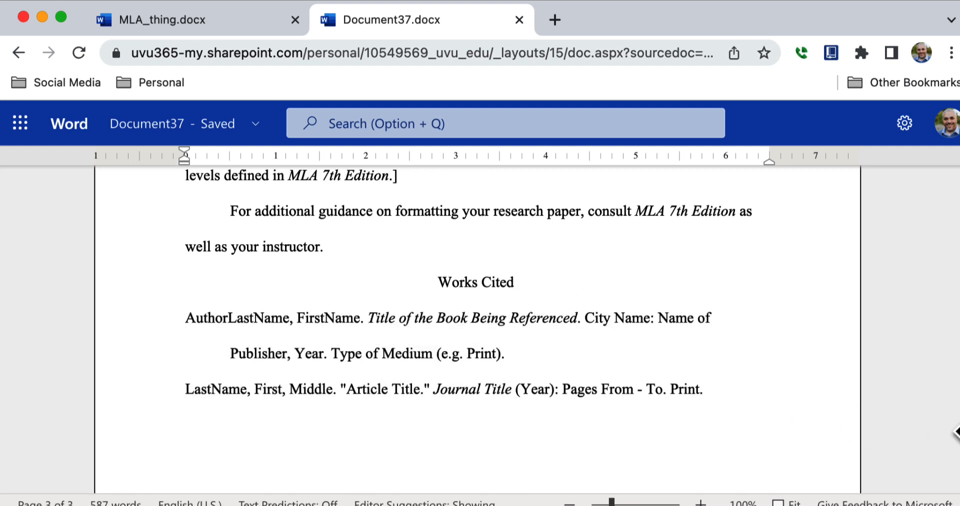
{"action": "left_click_drag", "start_coordinate": [959, 426], "coordinate": [950, 151]}
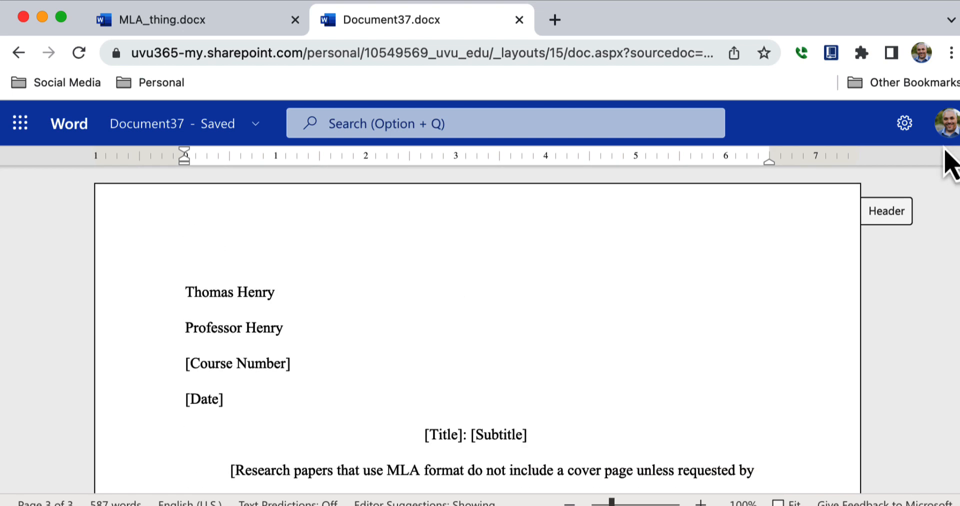